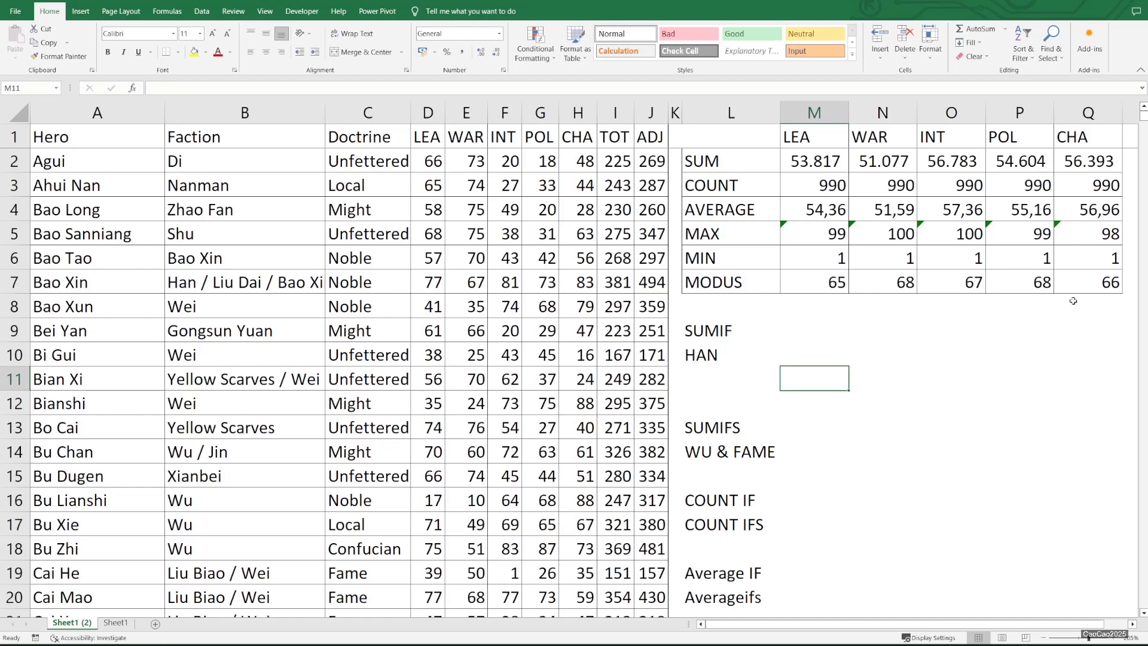
{"action": "scroll", "coordinate": [942, 428], "scroll_direction": "down", "scroll_amount": 3}
{"action": "scroll", "coordinate": [942, 428], "scroll_direction": "up", "scroll_amount": 3}
{"action": "key", "text": "Down"}
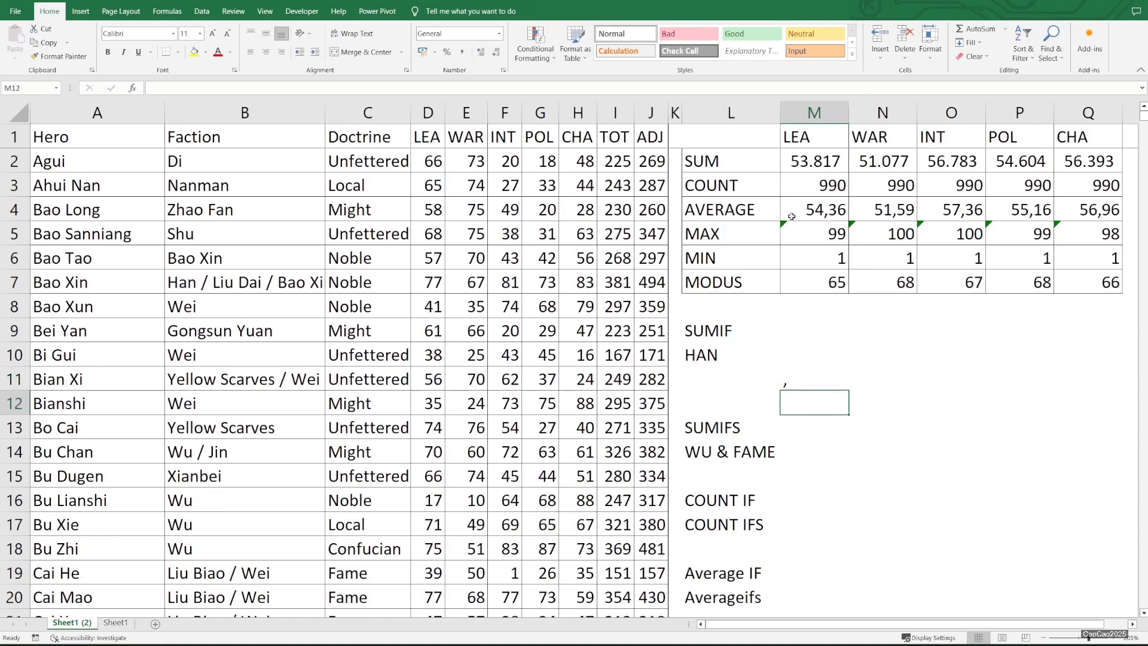
{"action": "left_click", "coordinate": [807, 171]}
{"action": "double_click", "coordinate": [807, 171]}
{"action": "left_click", "coordinate": [852, 346]}
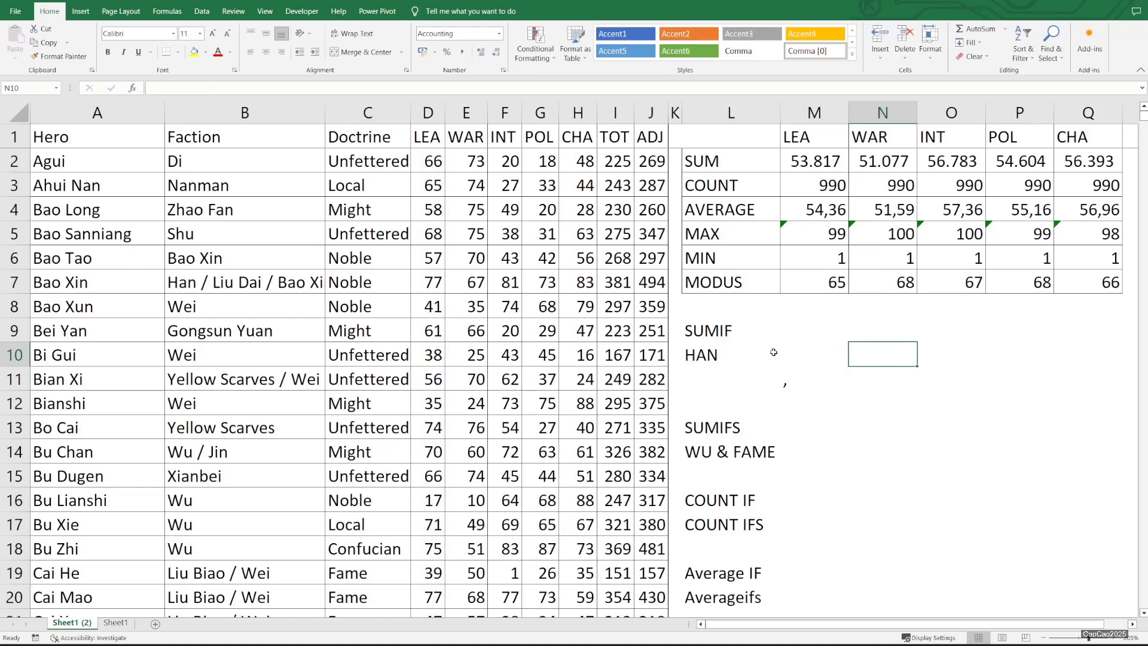
{"action": "left_click", "coordinate": [747, 336]}
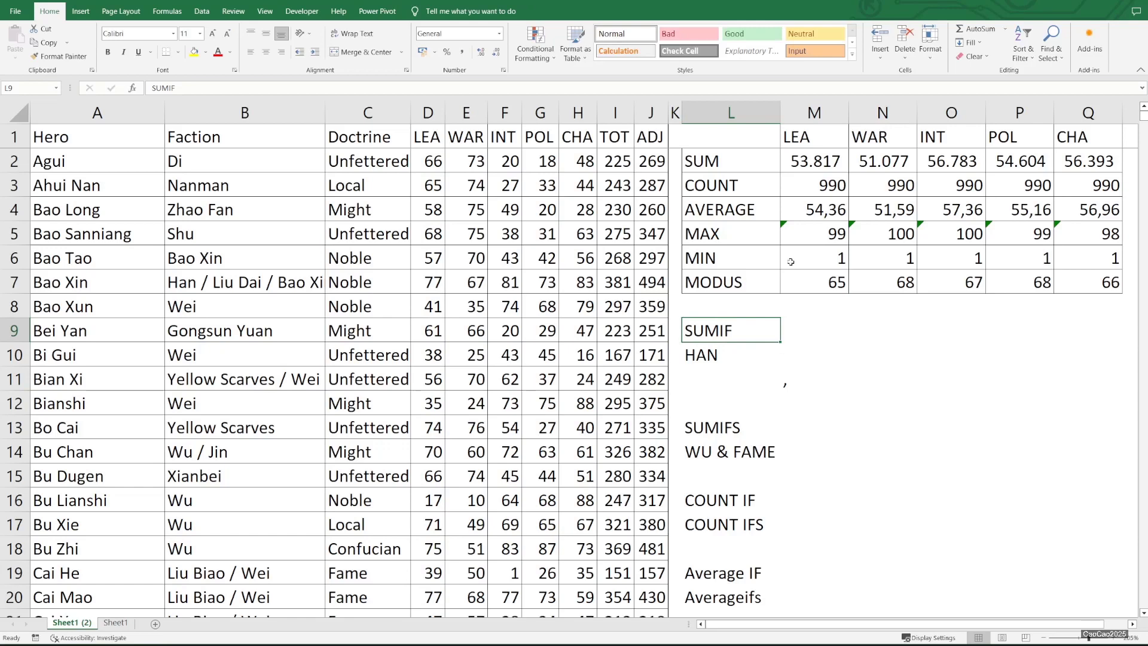
{"action": "left_click", "coordinate": [811, 168]}
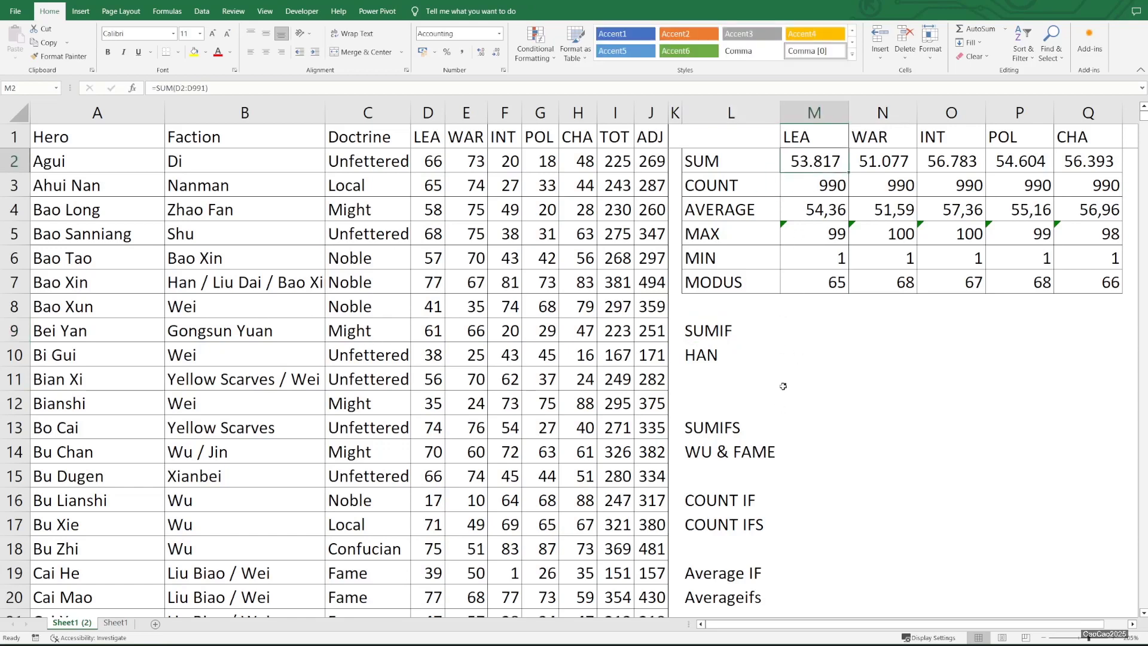
Start a SUMIF formula in M10 with the Faction data B2:B991 as the criteria range
{"action": "left_click", "coordinate": [785, 362]}
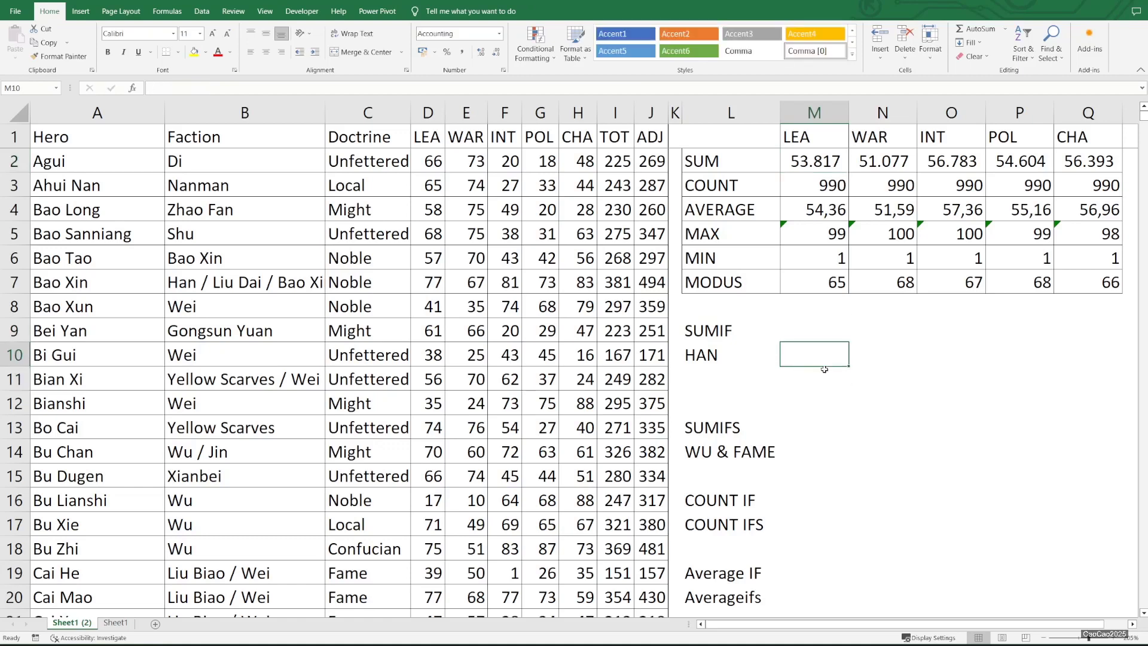
{"action": "type", "text": "=SUMIF)"}
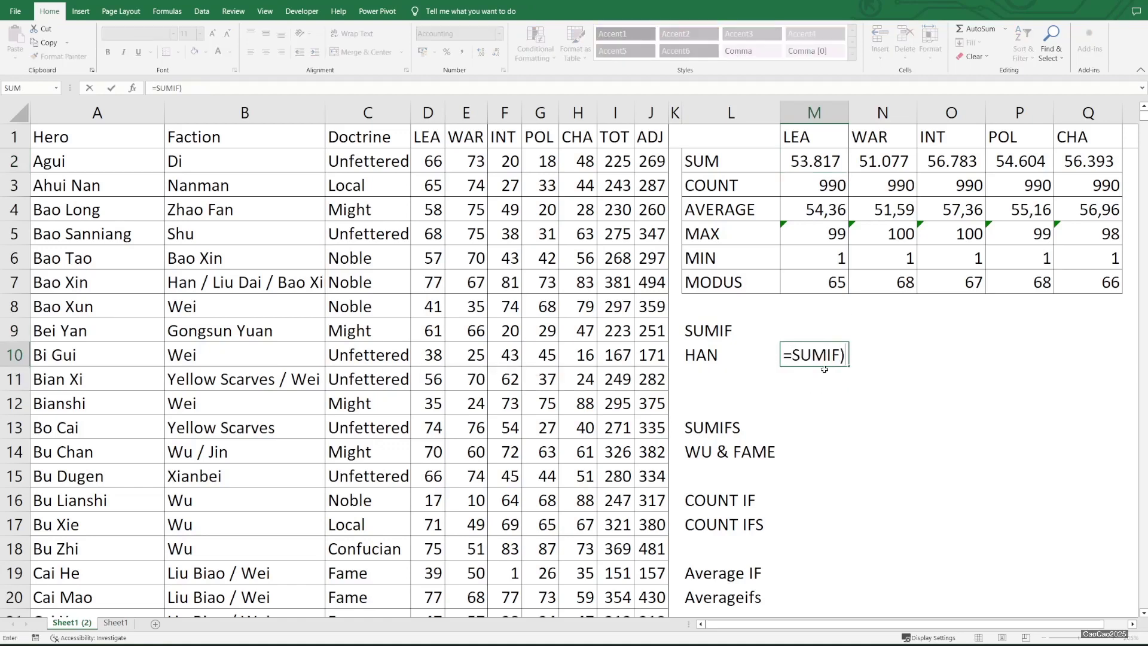
{"action": "key", "text": "BackSpace"}
{"action": "type", "text": "("}
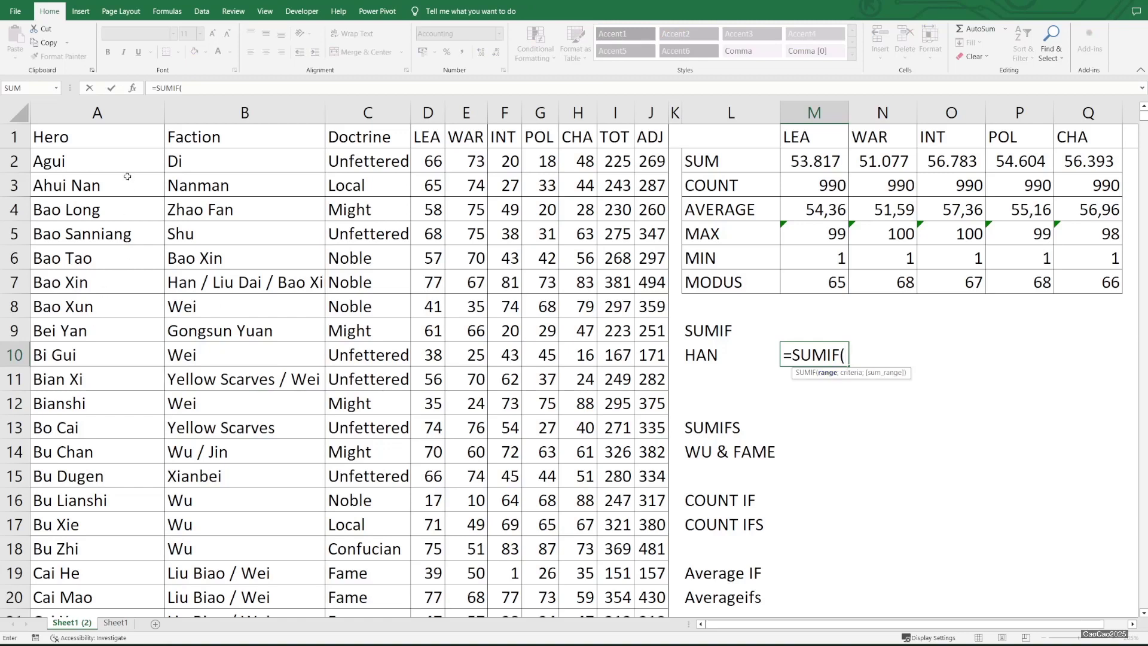
{"action": "left_click", "coordinate": [115, 157]}
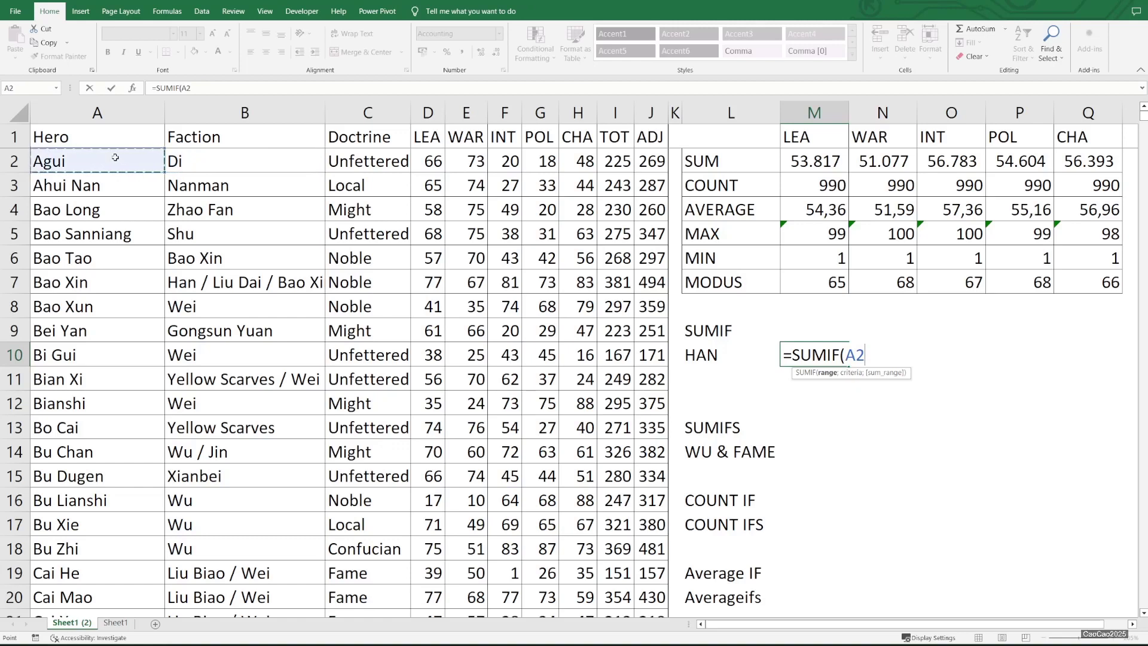
{"action": "key", "text": "Right"}
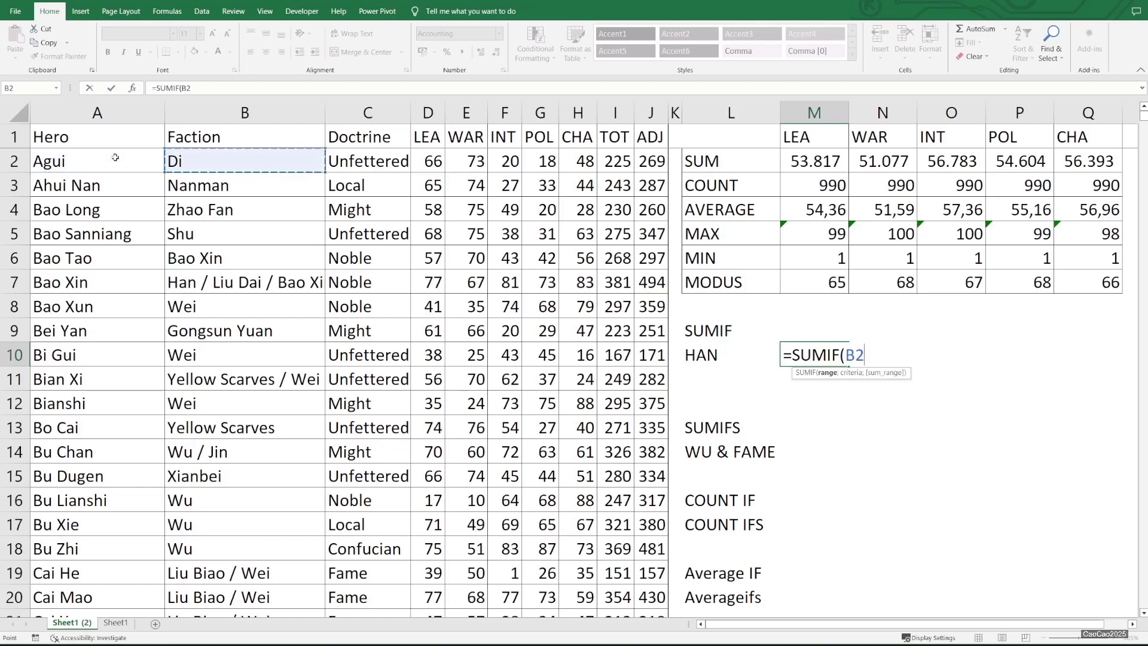
{"action": "key", "text": "ctrl+shift+Down"}
{"action": "type", "text": ";"}
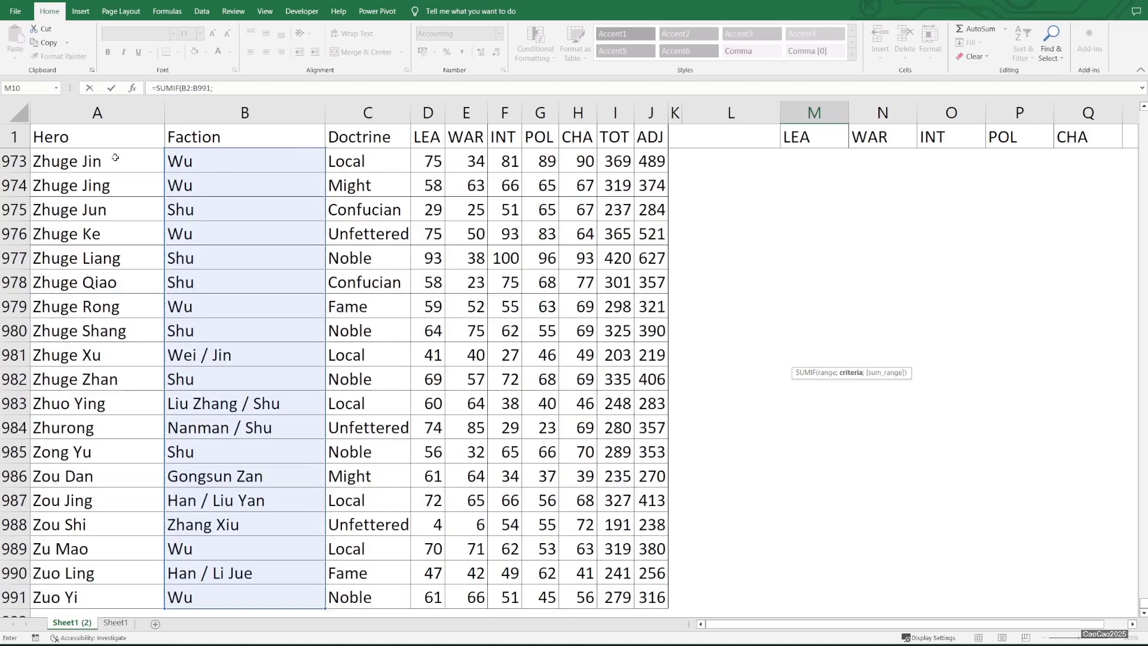
Complete the SUMIF formula in M10 with the criterion "HAN" and the LEA values D2:D991 as the sum range
{"action": "type", "text": "\"HAN\";"}
{"action": "left_click", "coordinate": [423, 589]}
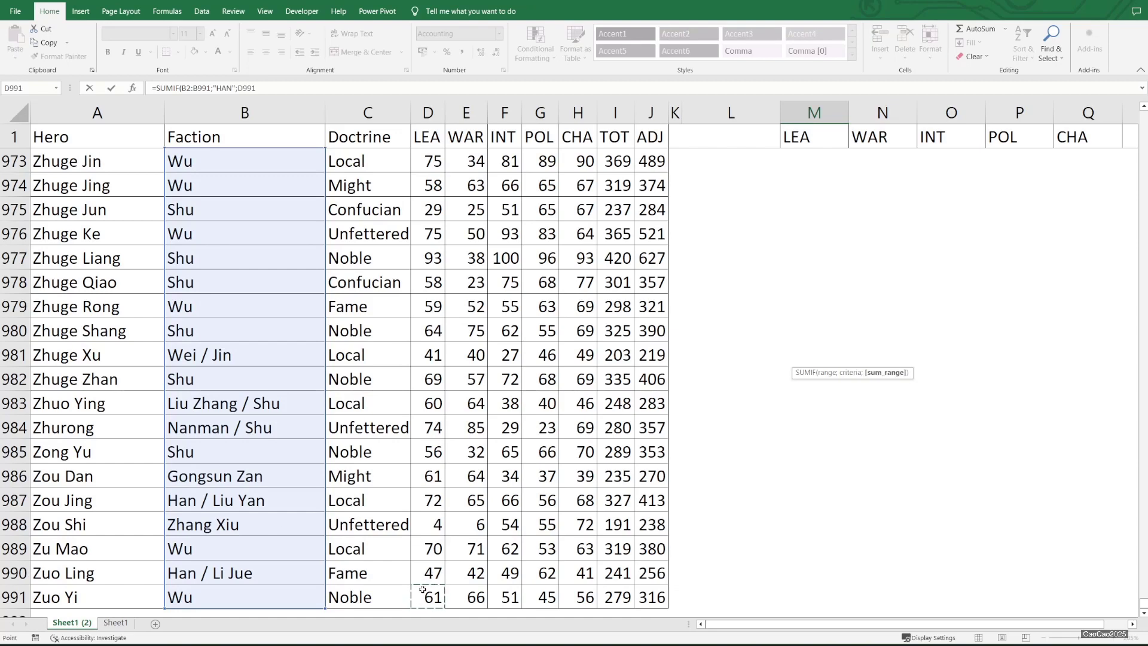
{"action": "key", "text": "ctrl+shift+Up"}
{"action": "key", "text": "shift+Down"}
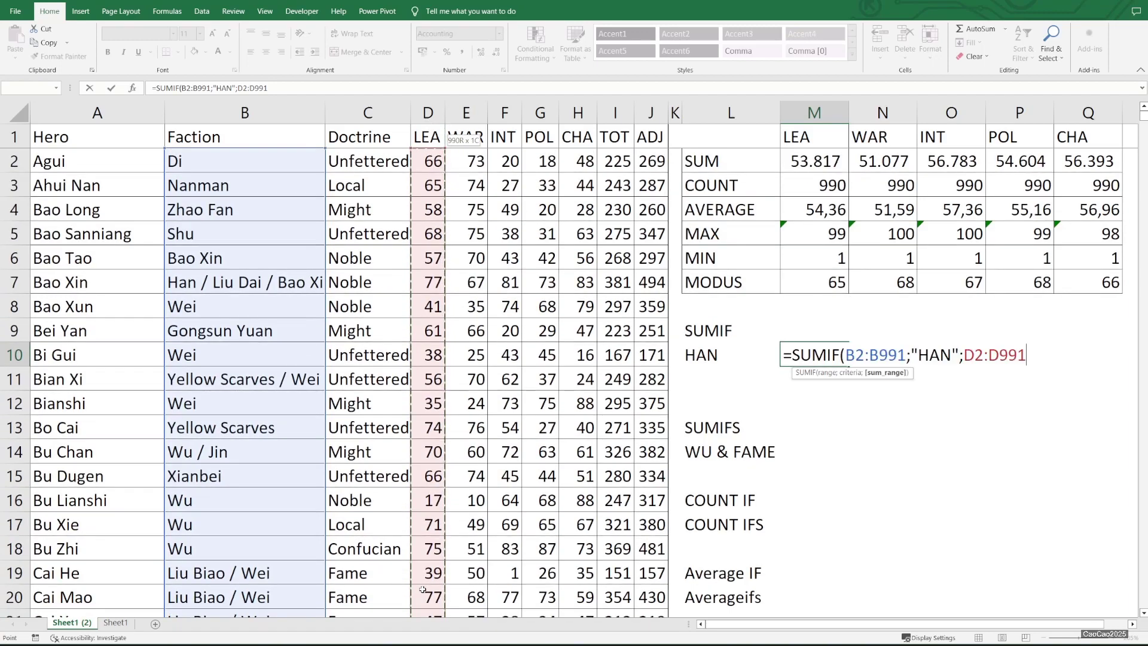
{"action": "type", "text": ")"}
{"action": "key", "text": "Return"}
{"action": "key", "text": "Up"}
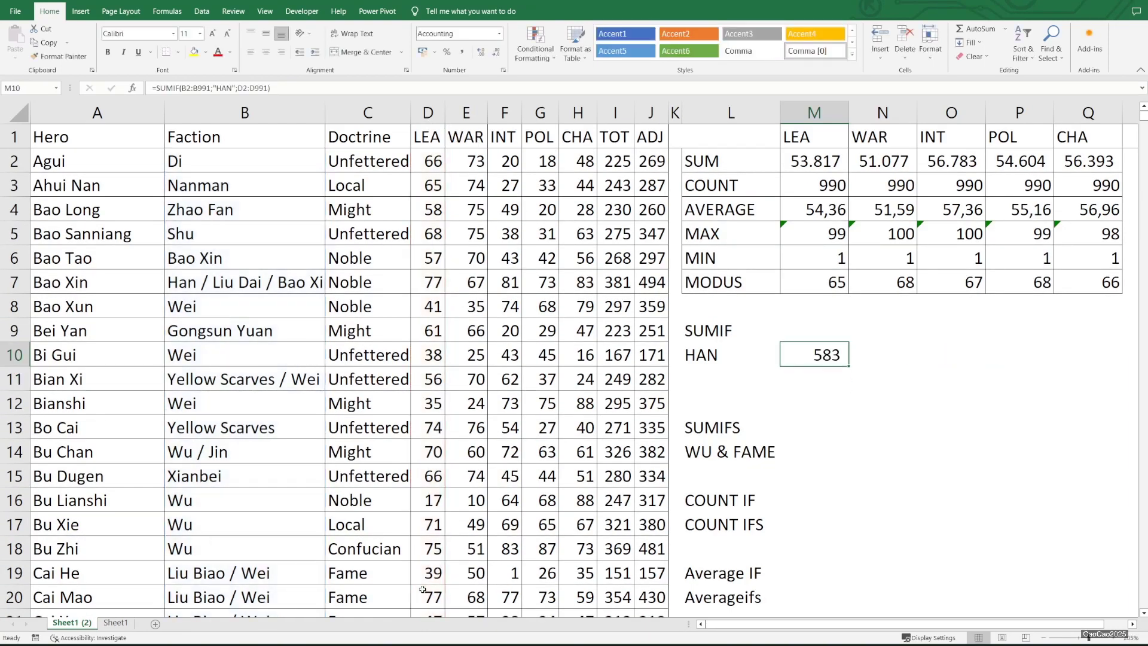
Try copying the HAN SUMIF formula from M10 across to Q10 with its relative criteria range
{"action": "key", "text": "ctrl+c"}
{"action": "key", "text": "shift+Right"}
{"action": "key", "text": "shift+Right"}
{"action": "key", "text": "shift+Right"}
{"action": "key", "text": "shift+Right"}
{"action": "key", "text": "ctrl+v"}
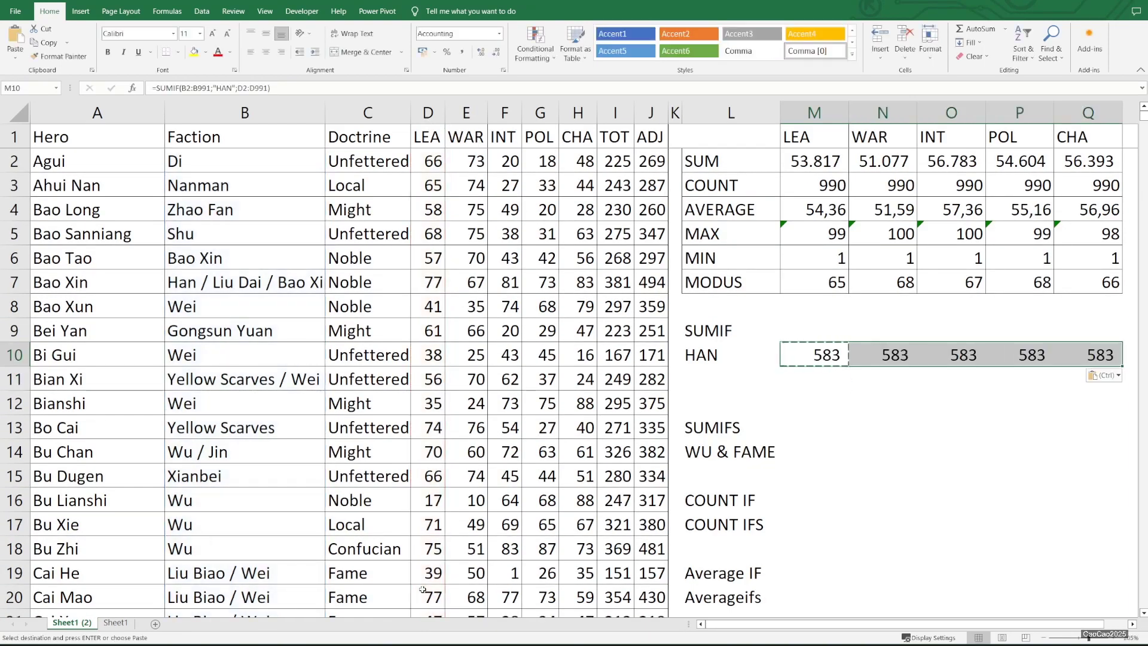
{"action": "key", "text": "shift+Left"}
{"action": "key", "text": "shift+Left"}
{"action": "key", "text": "shift+Left"}
{"action": "key", "text": "shift+Left"}
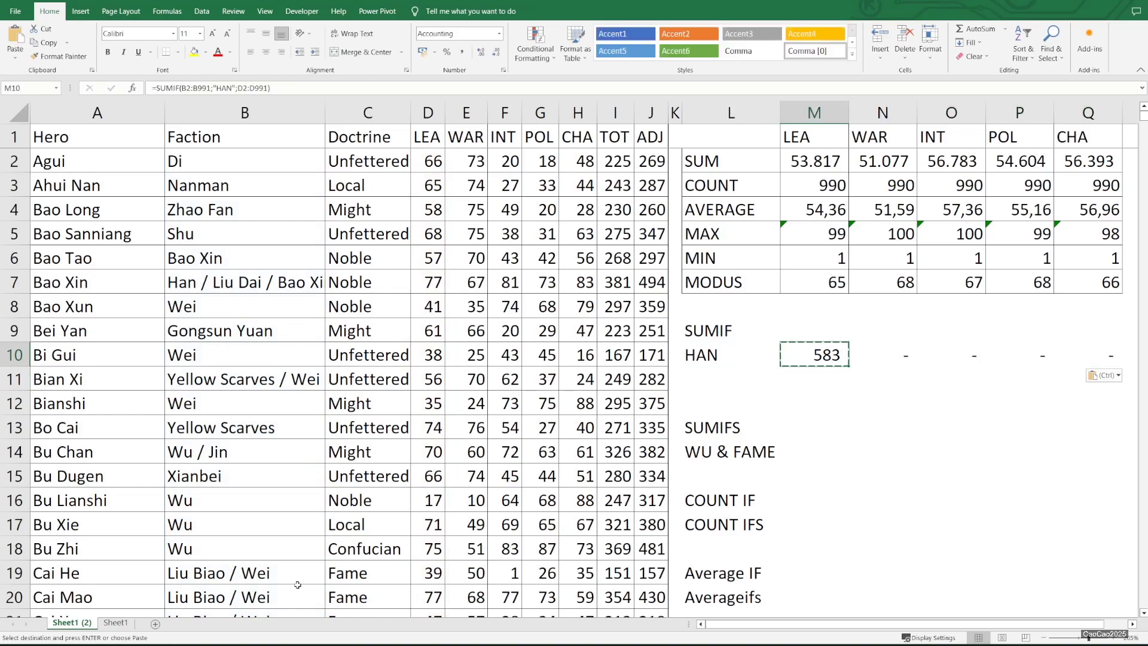
Lock the column of the criteria range in M10's SUMIF formula, making it $B2:$B991
{"action": "left_click", "coordinate": [173, 90]}
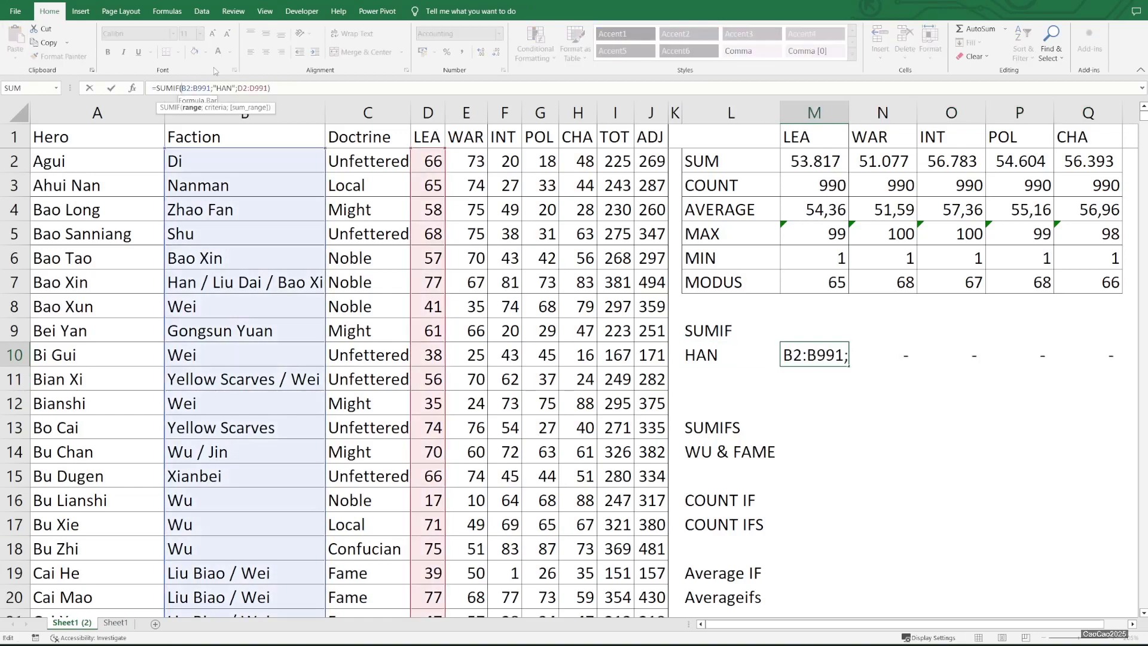
{"action": "type", "text": "$"}
{"action": "key", "text": "Right"}
{"action": "key", "text": "Right"}
{"action": "key", "text": "Right"}
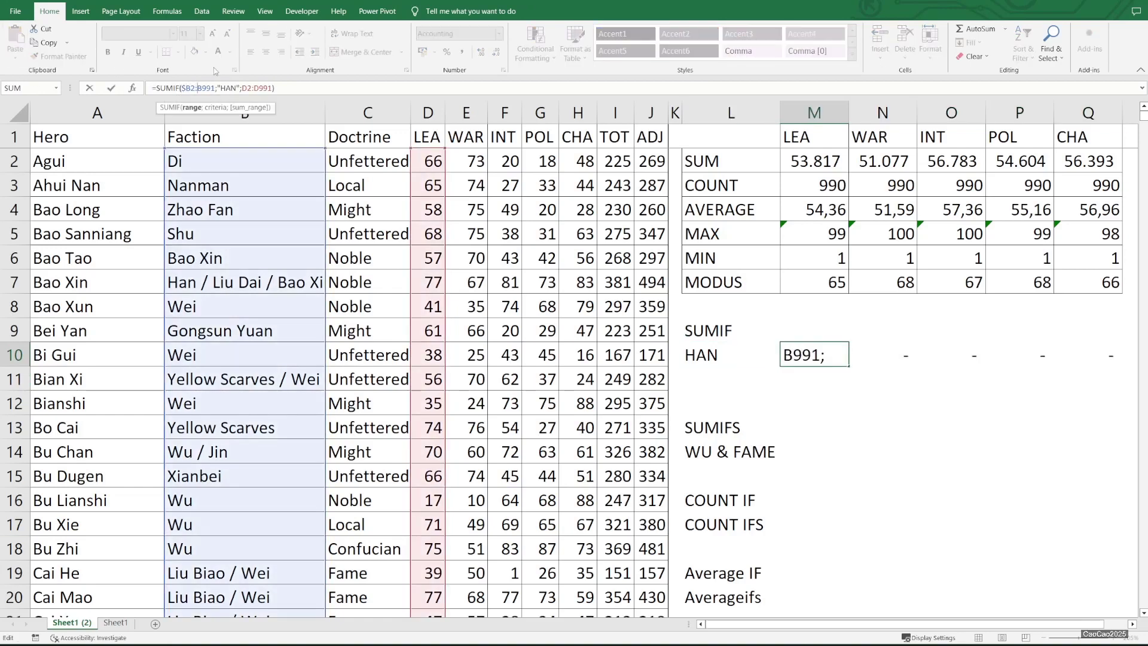
{"action": "type", "text": "$"}
{"action": "key", "text": "Right"}
{"action": "key", "text": "Right"}
{"action": "key", "text": "Right"}
{"action": "key", "text": "Right"}
{"action": "key", "text": "Right"}
{"action": "key", "text": "Right"}
{"action": "key", "text": "Right"}
{"action": "key", "text": "Right"}
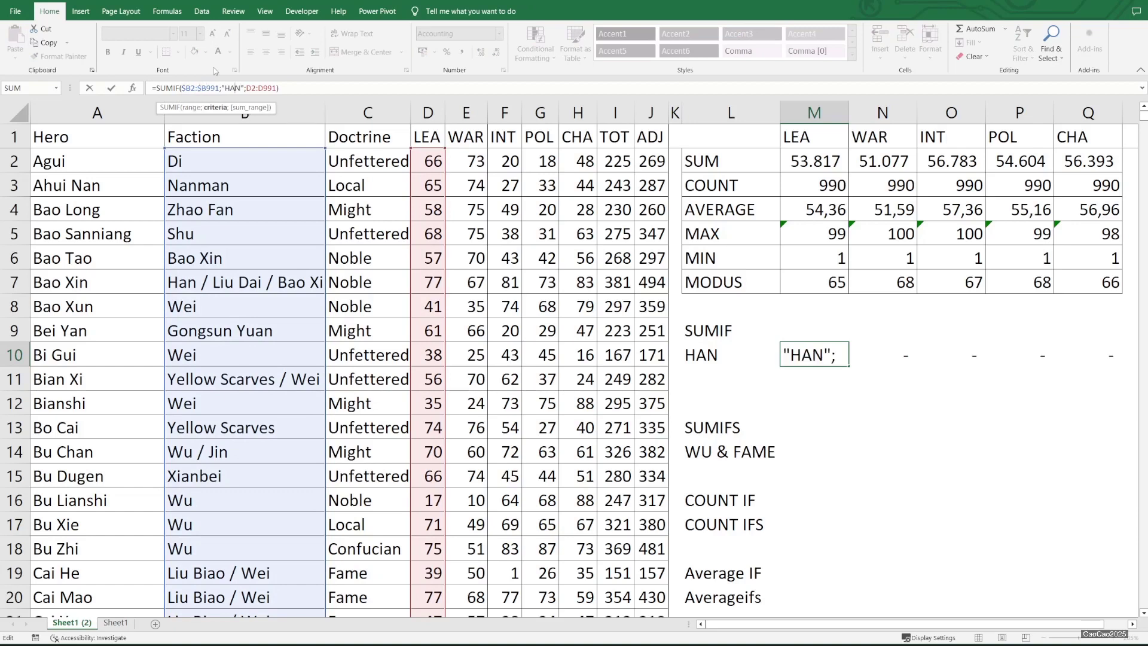
{"action": "key", "text": "Return"}
{"action": "key", "text": "Up"}
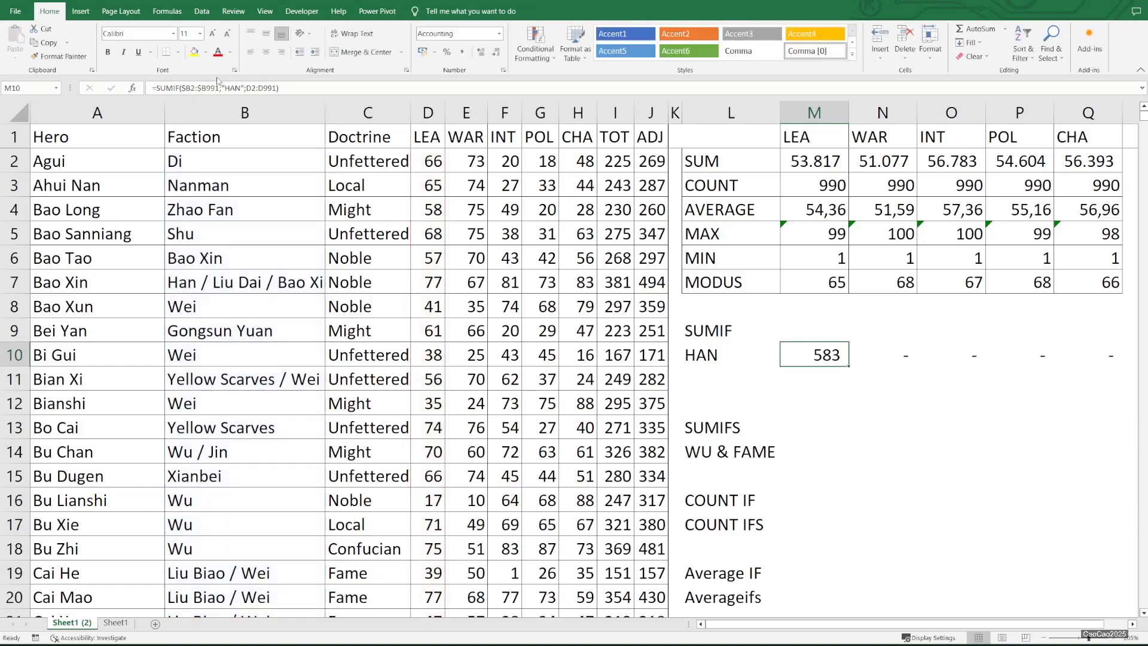
Replace the "HAN" text criterion in M10's SUMIF formula with the column-locked reference $L10
{"action": "left_click_drag", "start_coordinate": [222, 88], "coordinate": [245, 87]}
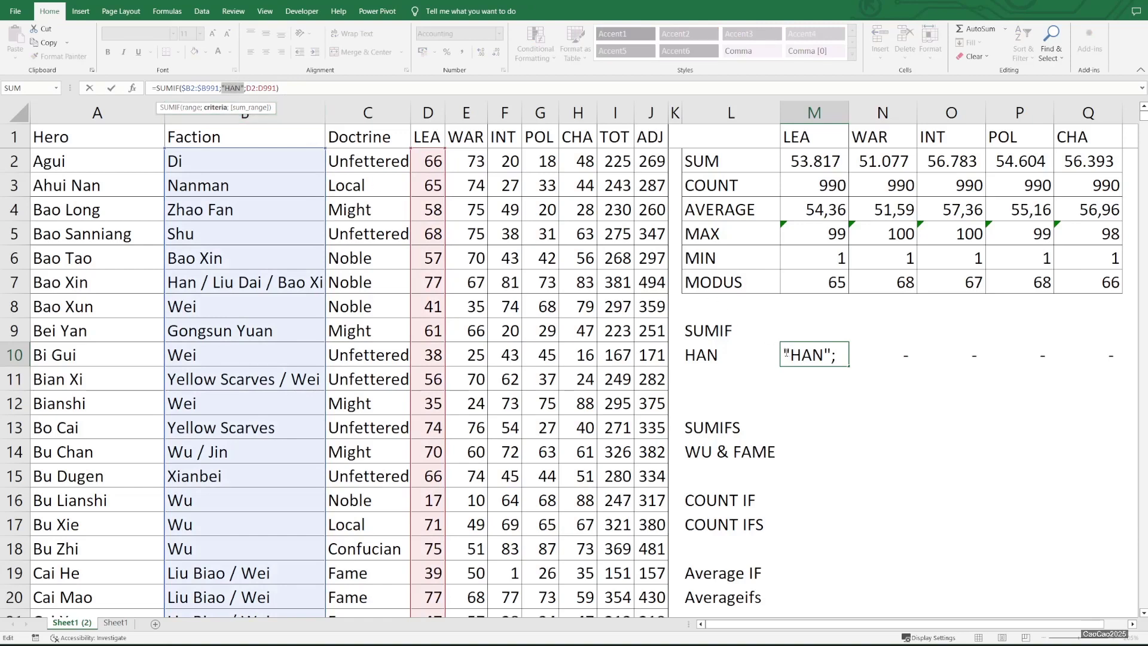
{"action": "left_click_drag", "start_coordinate": [786, 354], "coordinate": [833, 354]}
{"action": "key", "text": "BackSpace"}
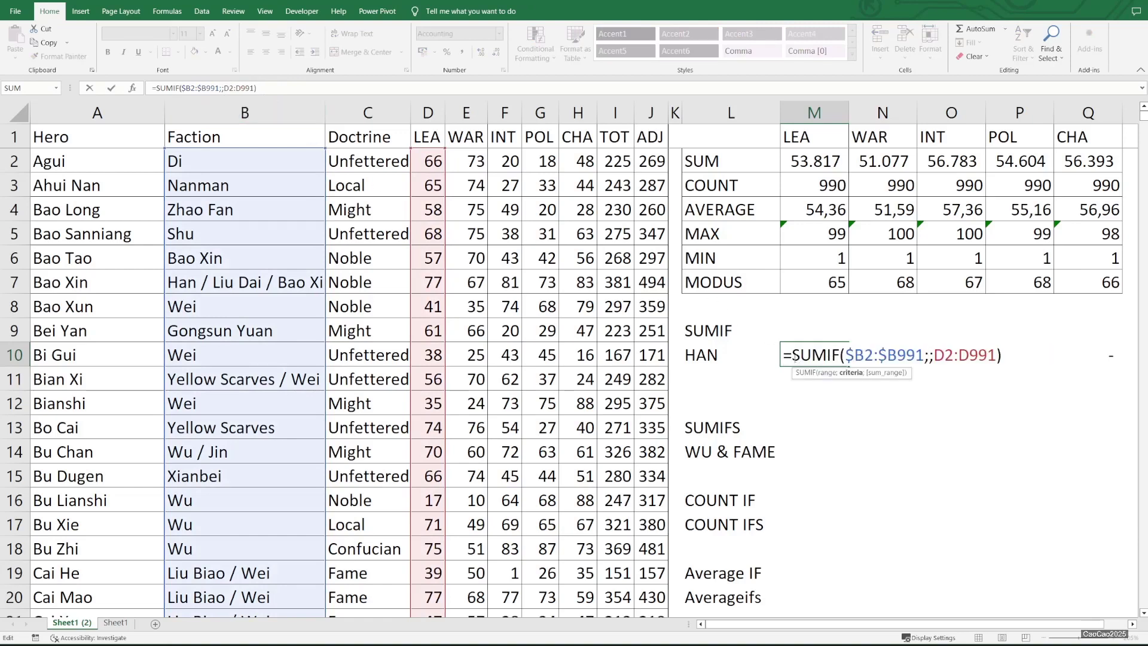
{"action": "left_click", "coordinate": [701, 355]}
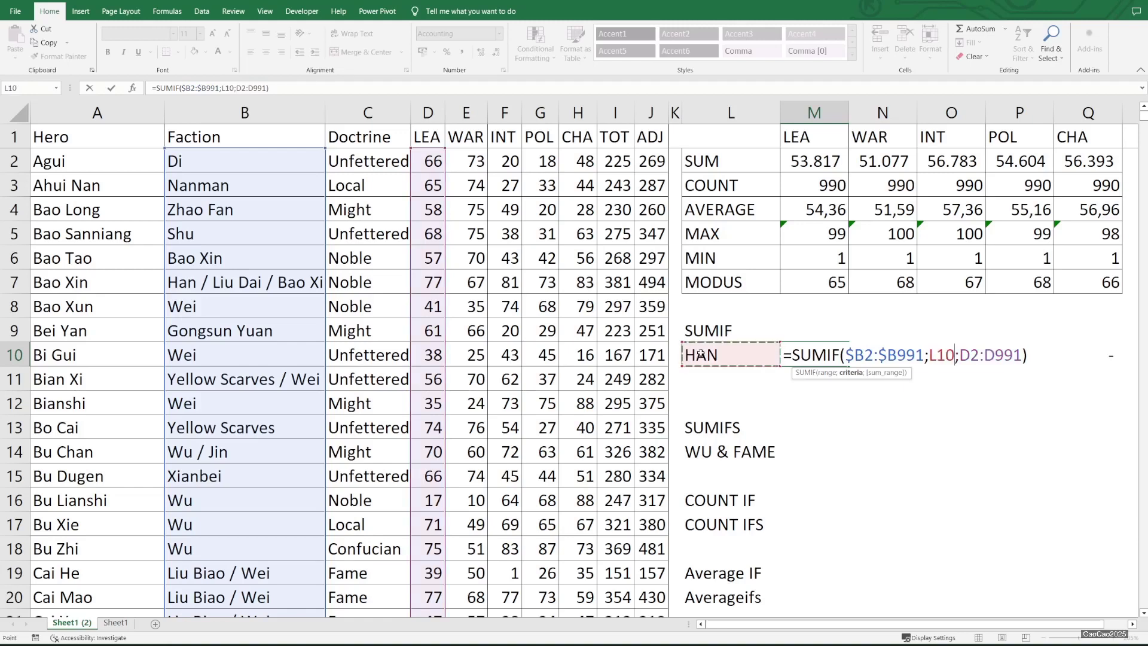
{"action": "key", "text": "F4"}
{"action": "key", "text": "F4"}
{"action": "key", "text": "F4"}
{"action": "key", "text": "Return"}
{"action": "key", "text": "Up"}
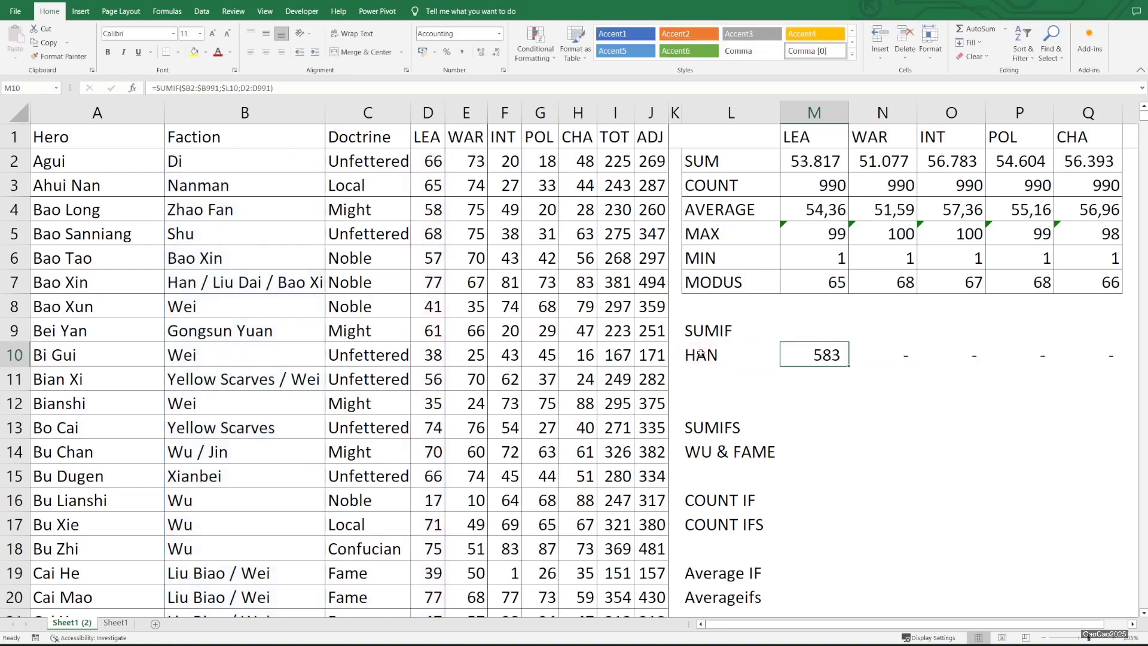
Copy the corrected SUMIF formula from M10 across the HAN row to Q10
{"action": "key", "text": "ctrl+c"}
{"action": "key", "text": "shift+Right"}
{"action": "key", "text": "shift+Right"}
{"action": "key", "text": "shift+Right"}
{"action": "key", "text": "shift+Right"}
{"action": "key", "text": "ctrl+v"}
{"action": "key", "text": "Escape"}
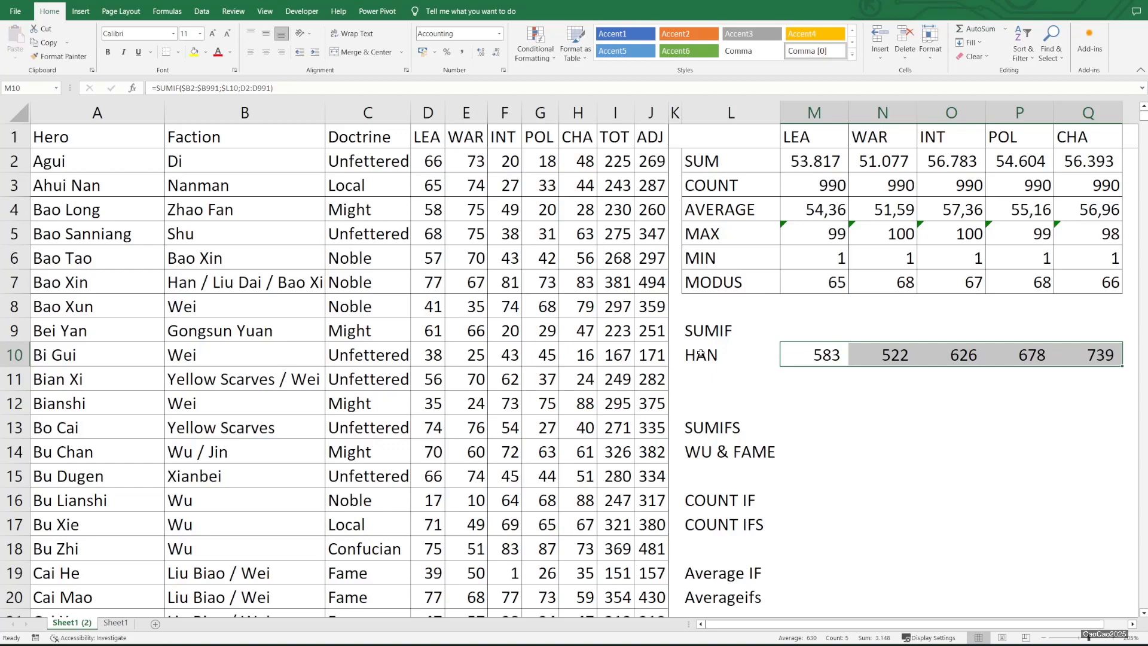
{"action": "key", "text": "Down"}
{"action": "key", "text": "Down"}
{"action": "key", "text": "Down"}
{"action": "key", "text": "Down"}
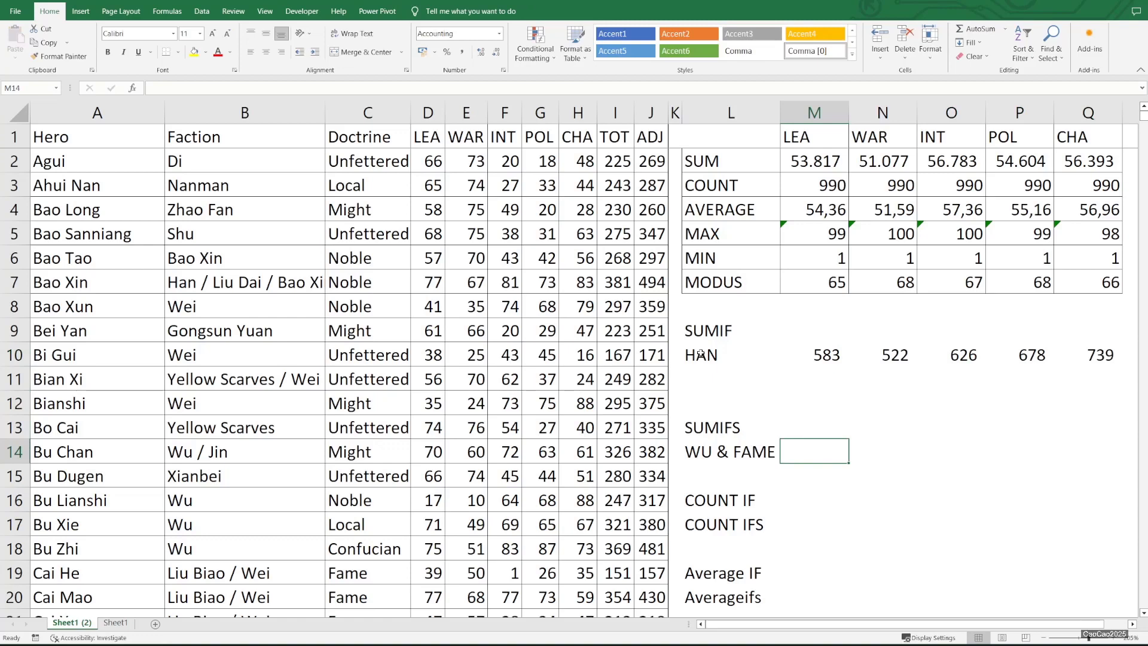
{"action": "key", "text": "Up"}
{"action": "key", "text": "Up"}
{"action": "key", "text": "Up"}
{"action": "key", "text": "Up"}
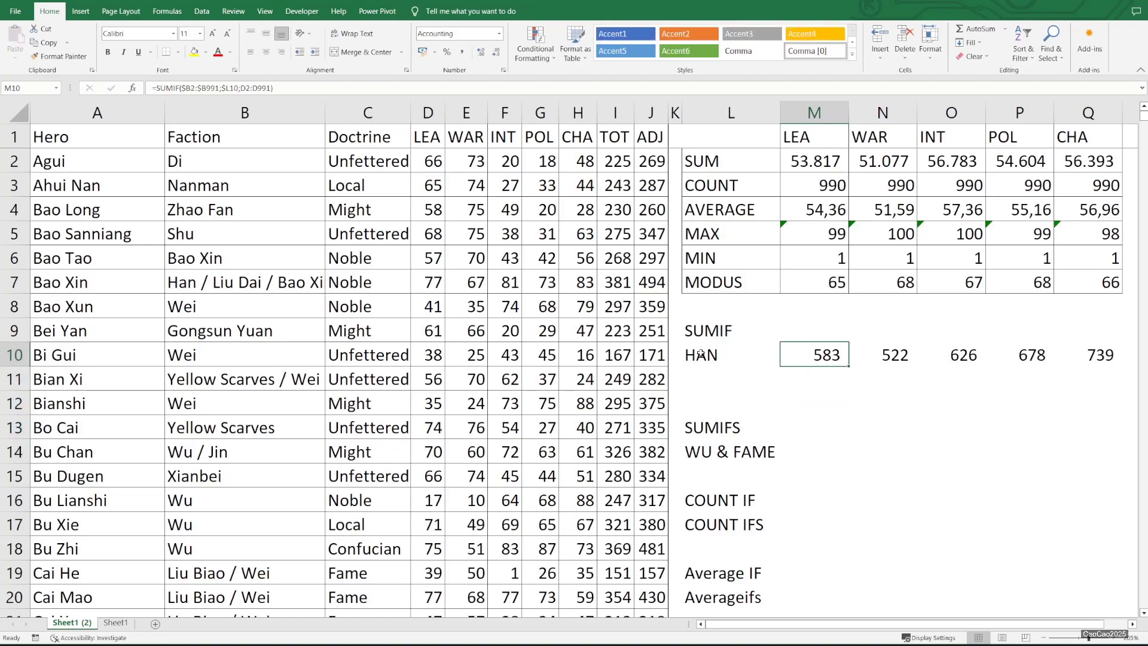
{"action": "key", "text": "Left"}
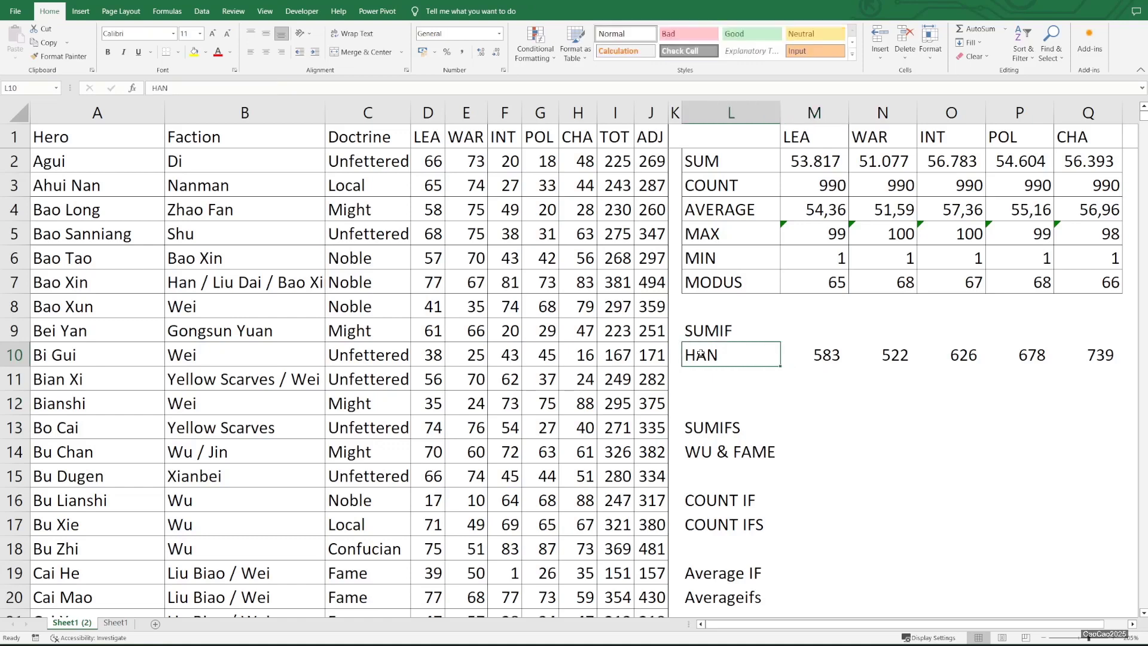
{"action": "key", "text": "Right"}
{"action": "key", "text": "ctrl+c"}
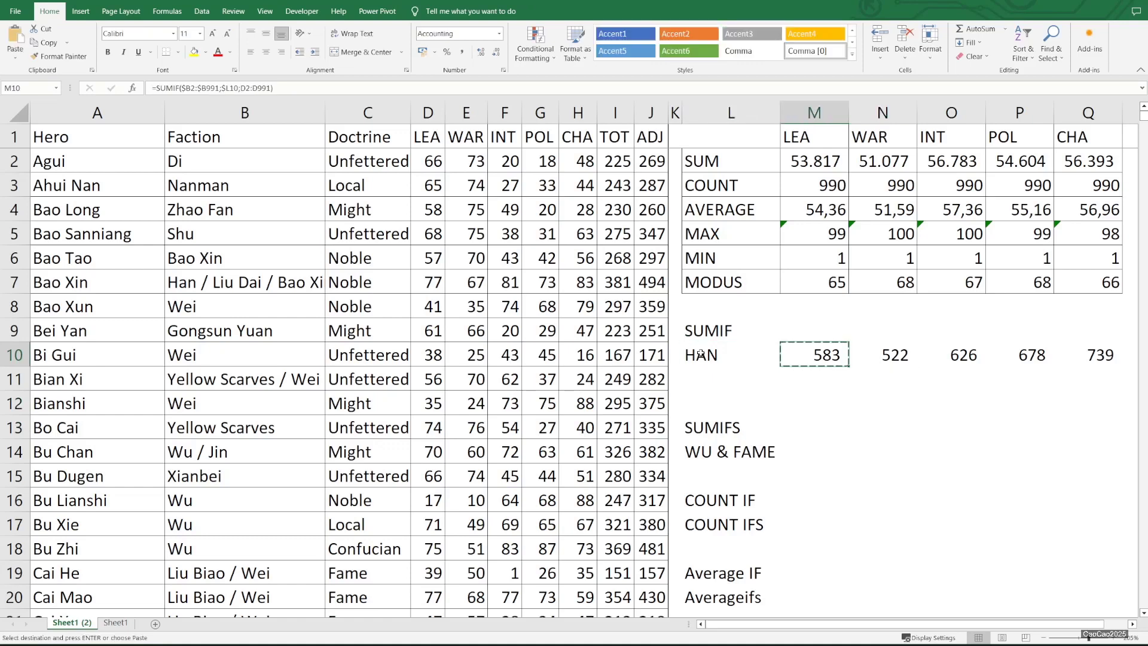
Start a SUMIFS formula in M14 for WU & FAME with the LEA values D2:D991 as the sum range
{"action": "key", "text": "Down"}
{"action": "key", "text": "Down"}
{"action": "key", "text": "Down"}
{"action": "key", "text": "Down"}
{"action": "type", "text": "=S"}
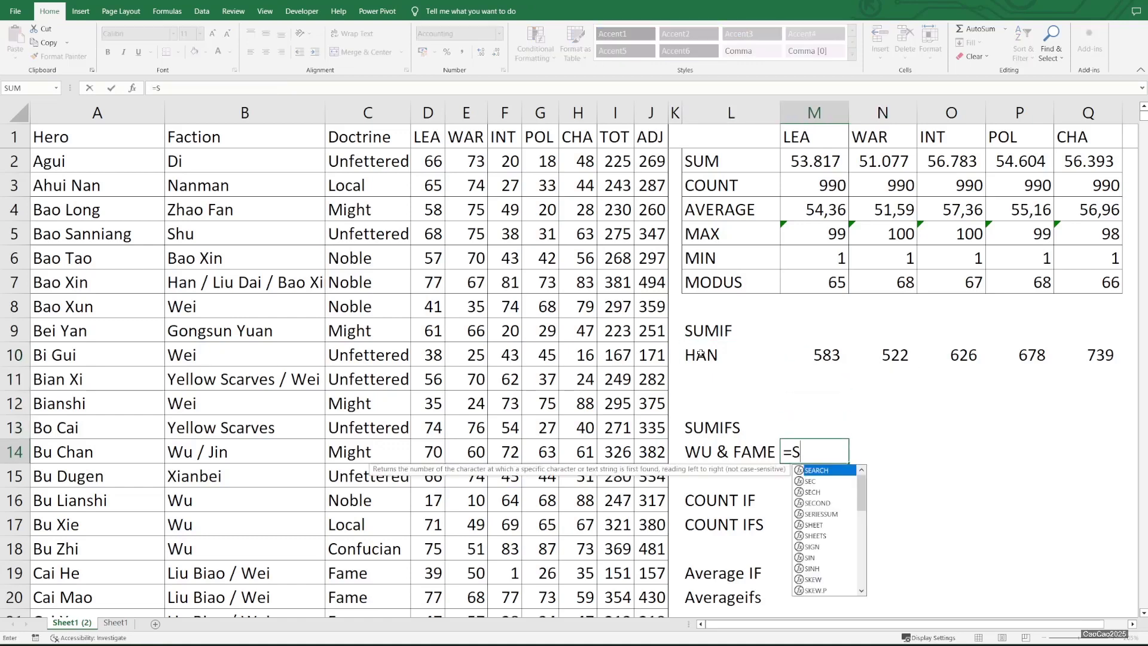
{"action": "type", "text": "UMIFS("}
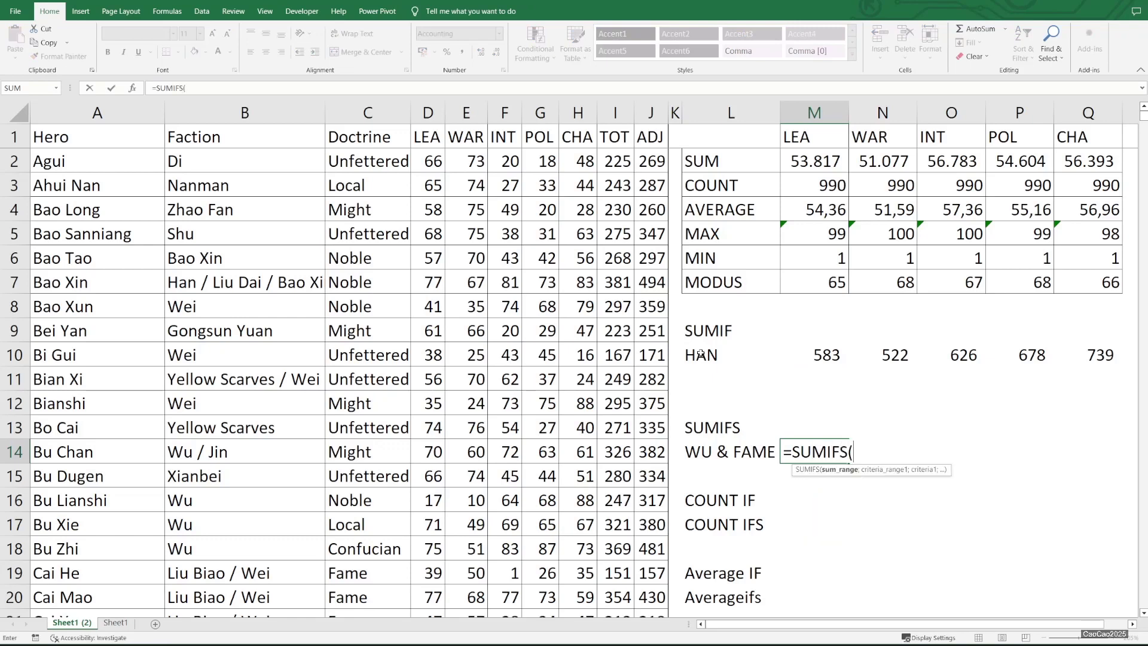
{"action": "key", "text": "Left"}
{"action": "key", "text": "Left"}
{"action": "key", "text": "Left"}
{"action": "key", "text": "Left"}
{"action": "key", "text": "Left"}
{"action": "key", "text": "Left"}
{"action": "key", "text": "Left"}
{"action": "key", "text": "Left"}
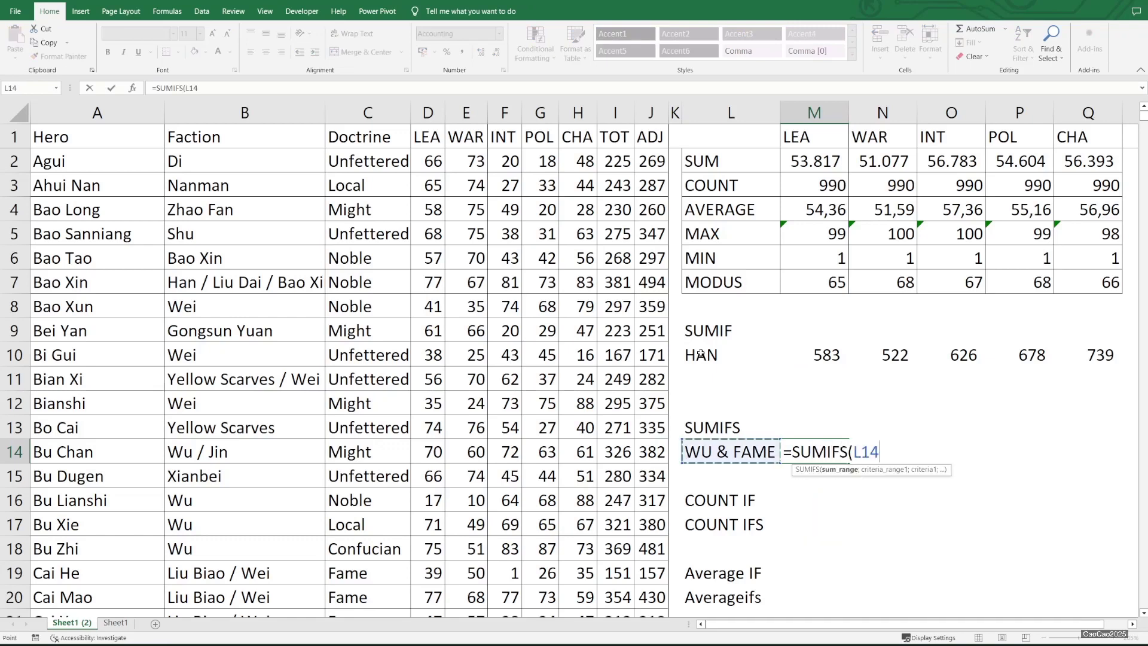
{"action": "key", "text": "Left"}
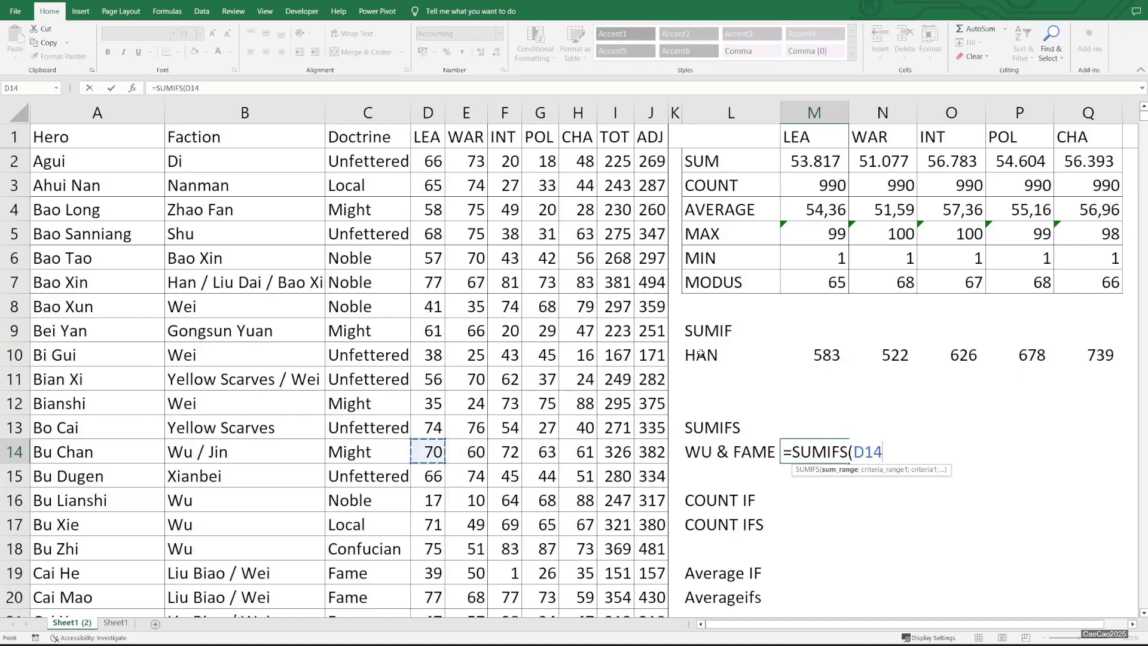
{"action": "key", "text": "ctrl+Up"}
{"action": "key", "text": "Down"}
{"action": "key", "text": "ctrl+shift+Down"}
{"action": "type", "text": ";"}
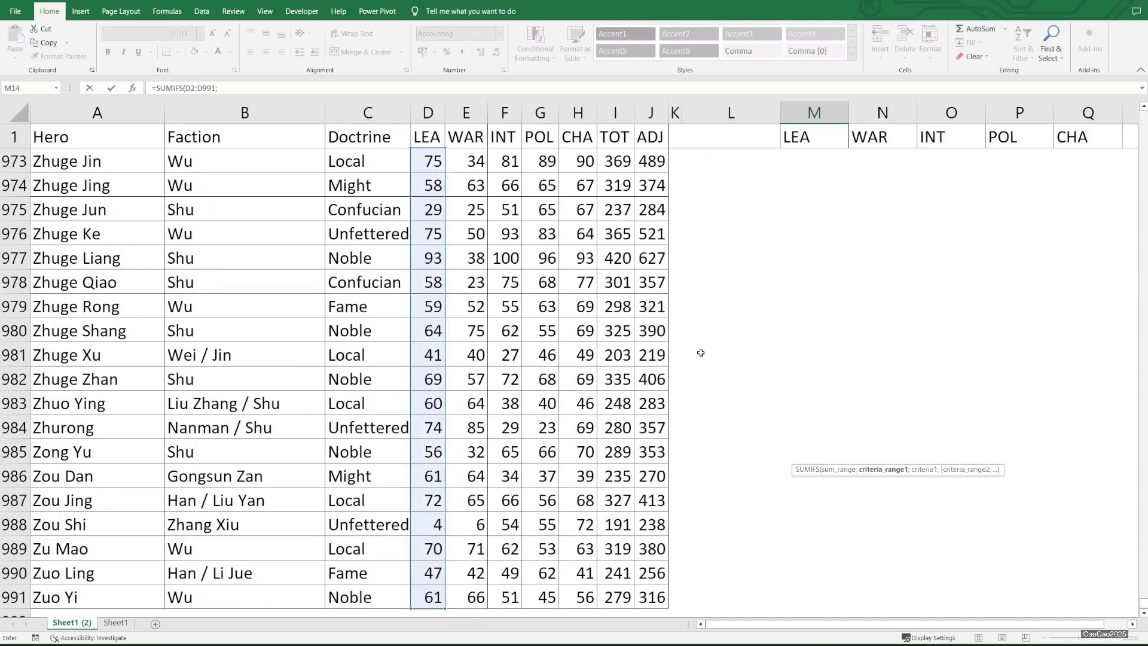
Add the Faction column as M14's first criteria range, locked as $B$2:$B$991, with the criterion "WU"
{"action": "key", "text": "Up"}
{"action": "key", "text": "Up"}
{"action": "key", "text": "Left"}
{"action": "key", "text": "Left"}
{"action": "key", "text": "Left"}
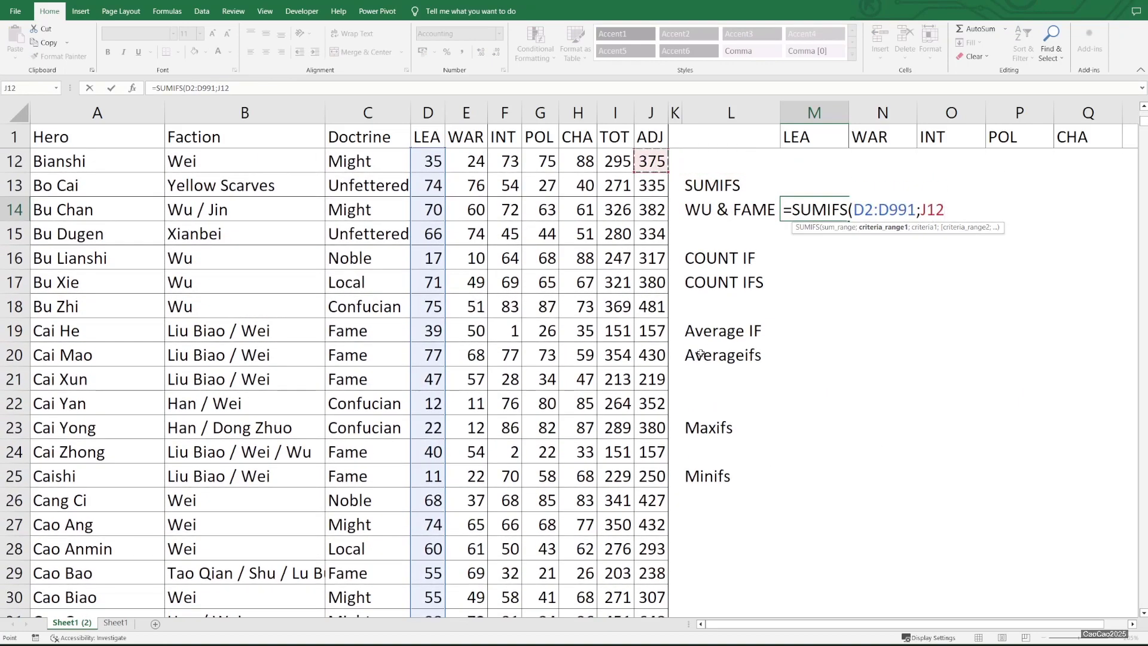
{"action": "key", "text": "ctrl+Left"}
{"action": "key", "text": "ctrl+Up"}
{"action": "key", "text": "Down"}
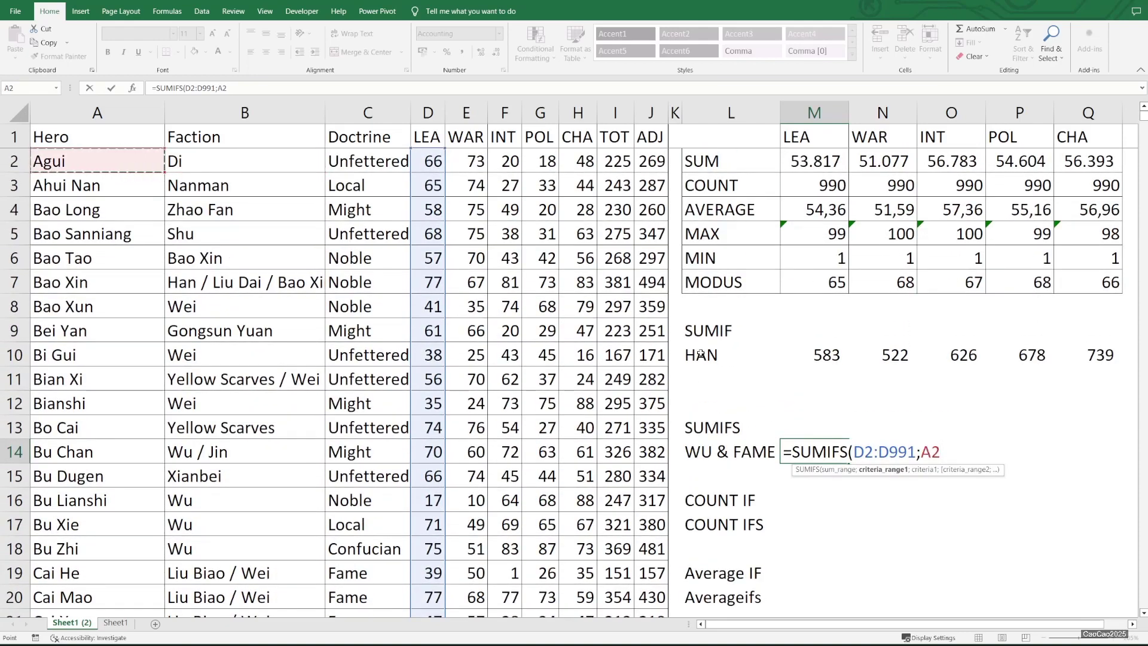
{"action": "key", "text": "Right"}
{"action": "key", "text": "ctrl+shift+Down"}
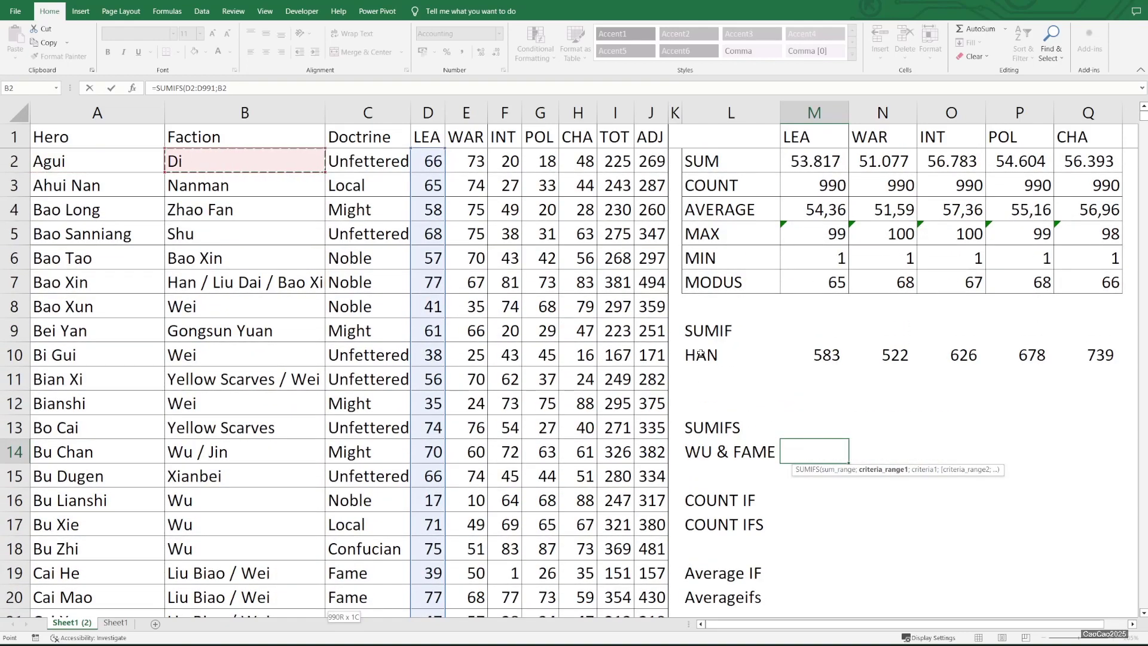
{"action": "key", "text": "F4"}
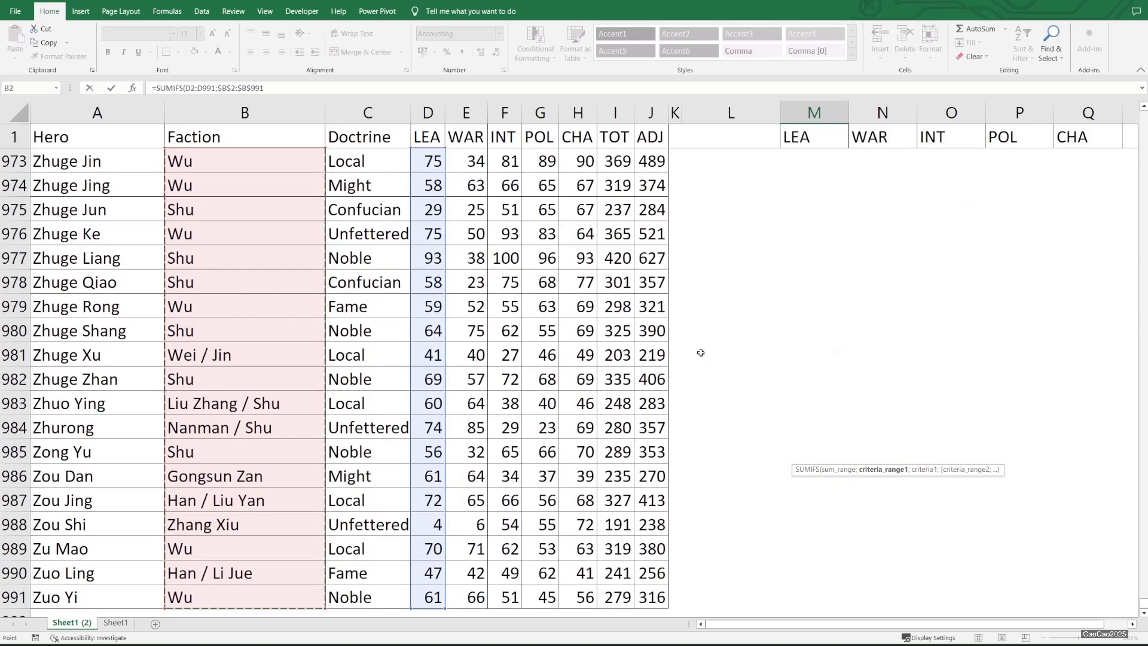
{"action": "type", "text": ";\"WU"}
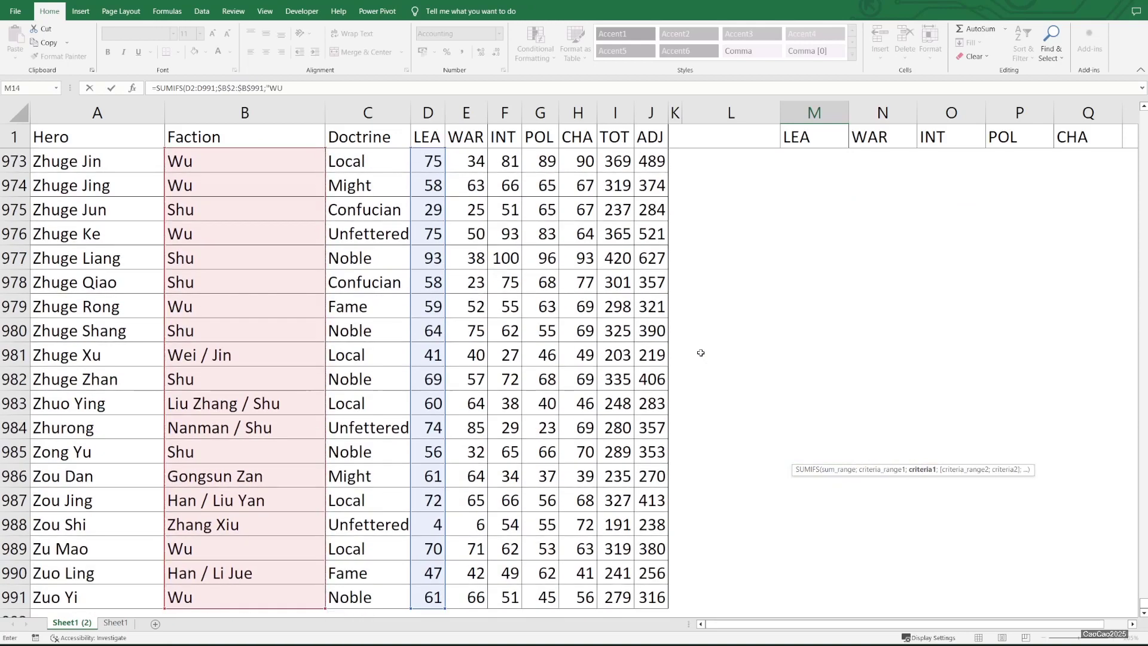
{"action": "type", "text": "\";"}
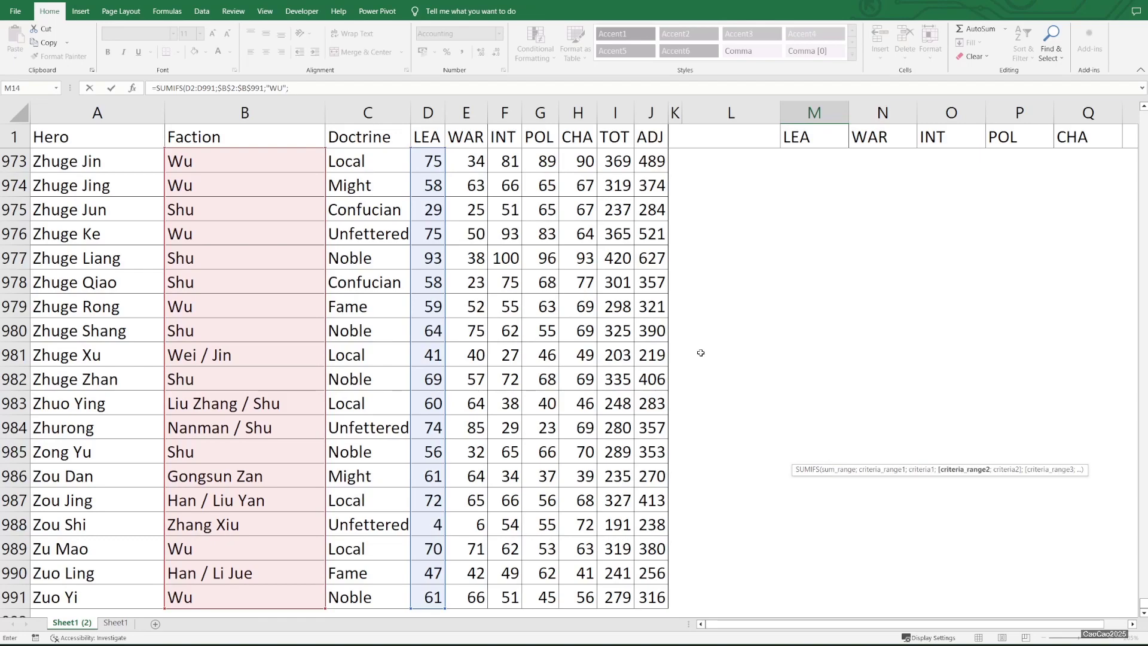
Complete M14's SUMIFS formula with the locked Doctrine range $C$2:$C$991 and the criterion "FAME"
{"action": "key", "text": "ctrl+Home"}
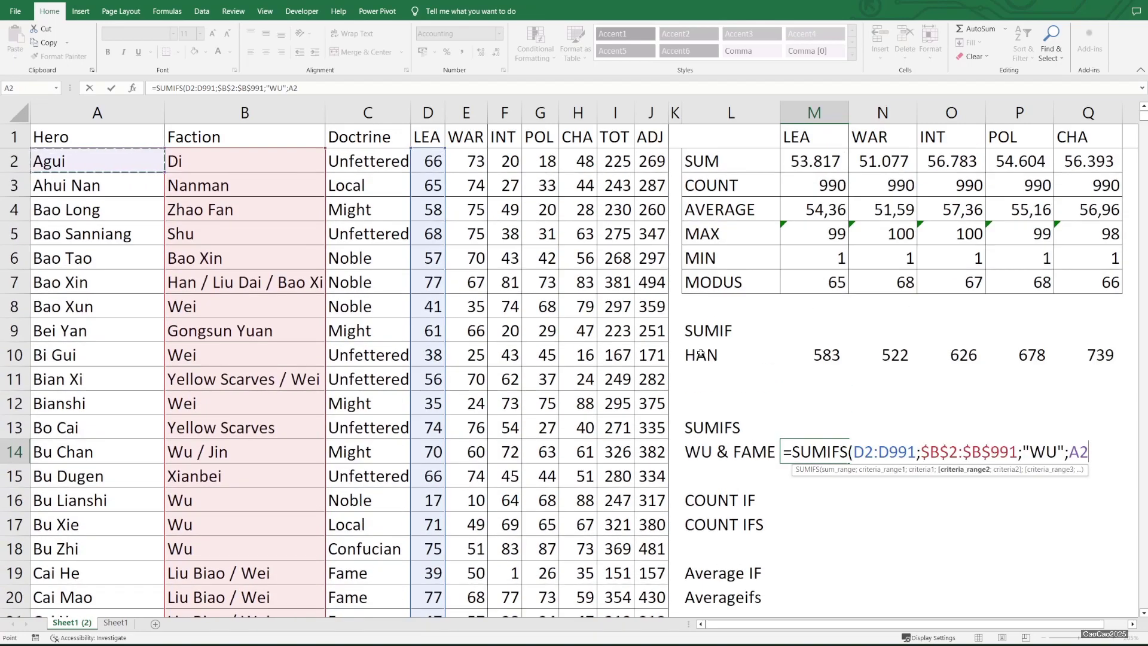
{"action": "key", "text": "Right"}
{"action": "key", "text": "Right"}
{"action": "key", "text": "ctrl+shift+Down"}
{"action": "key", "text": "F4"}
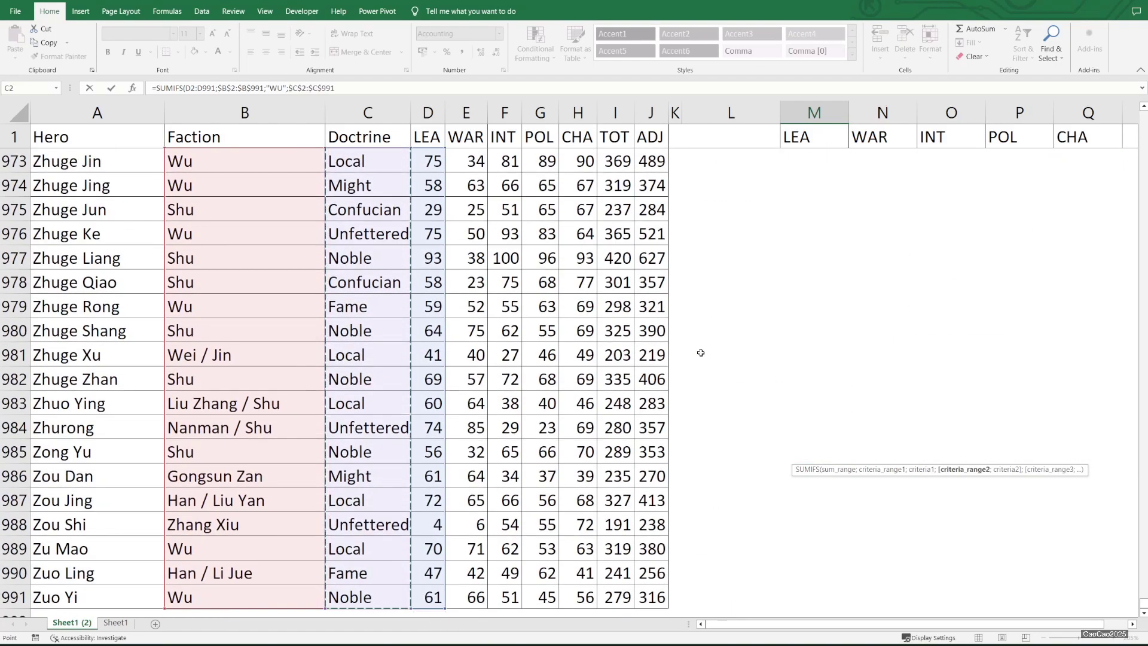
{"action": "type", "text": ";\"FAME\")"}
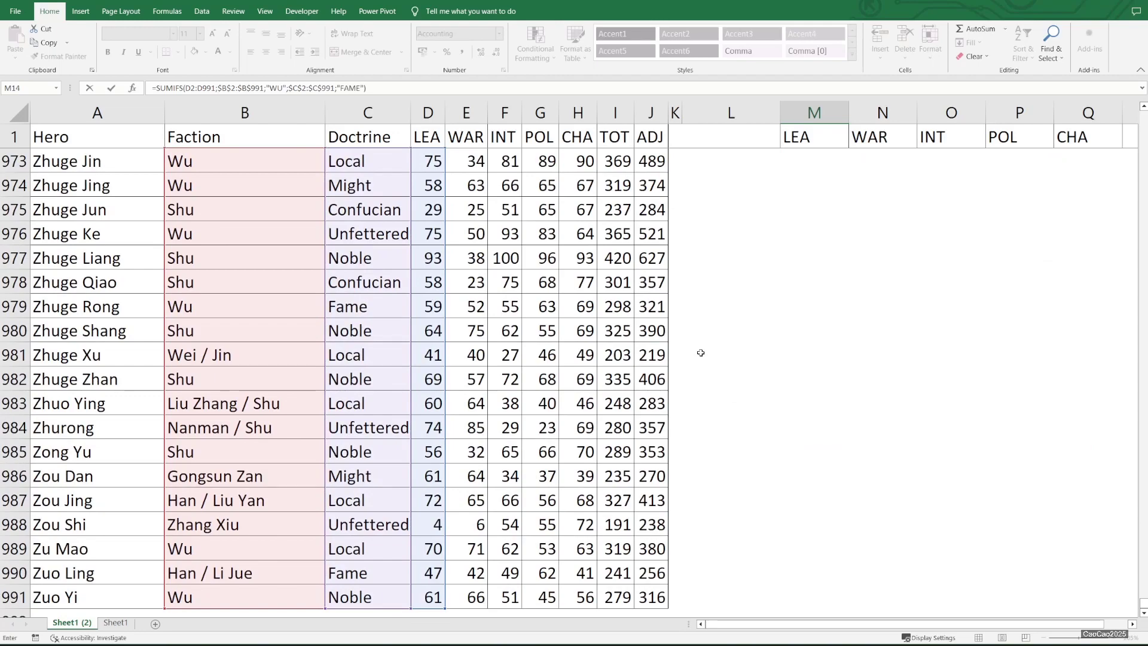
{"action": "key", "text": "Return"}
{"action": "scroll", "coordinate": [701, 353], "scroll_direction": "up", "scroll_amount": 2}
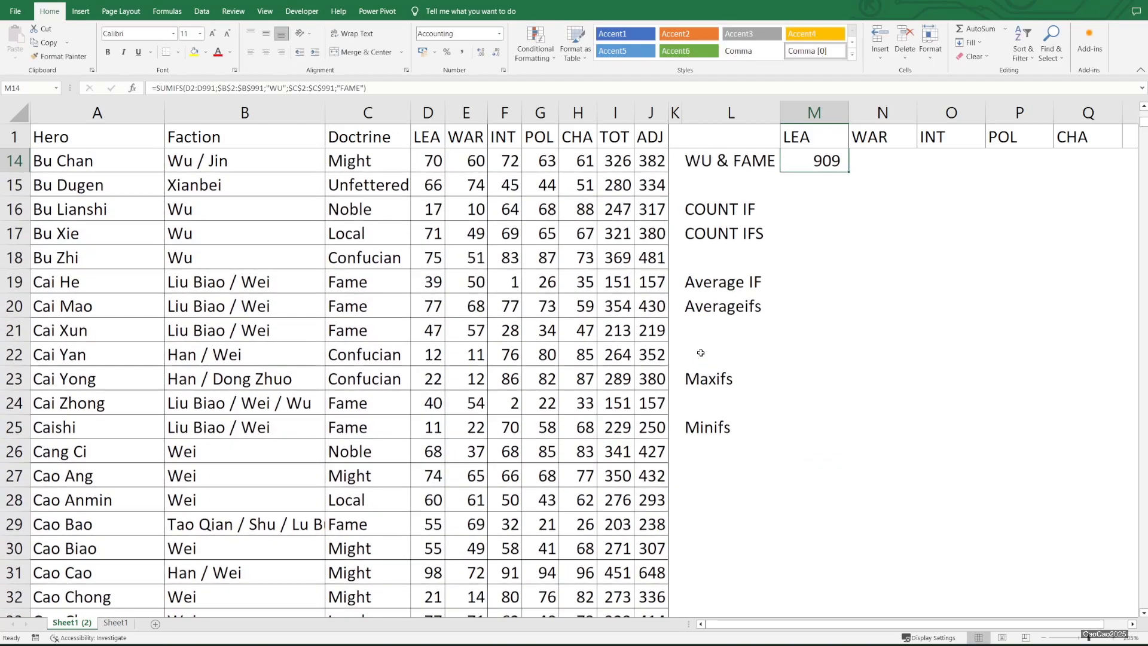
Review the SUMIFS formula in M14 and copy it across the WU & FAME row to Q14
{"action": "key", "text": "Up"}
{"action": "key", "text": "F2"}
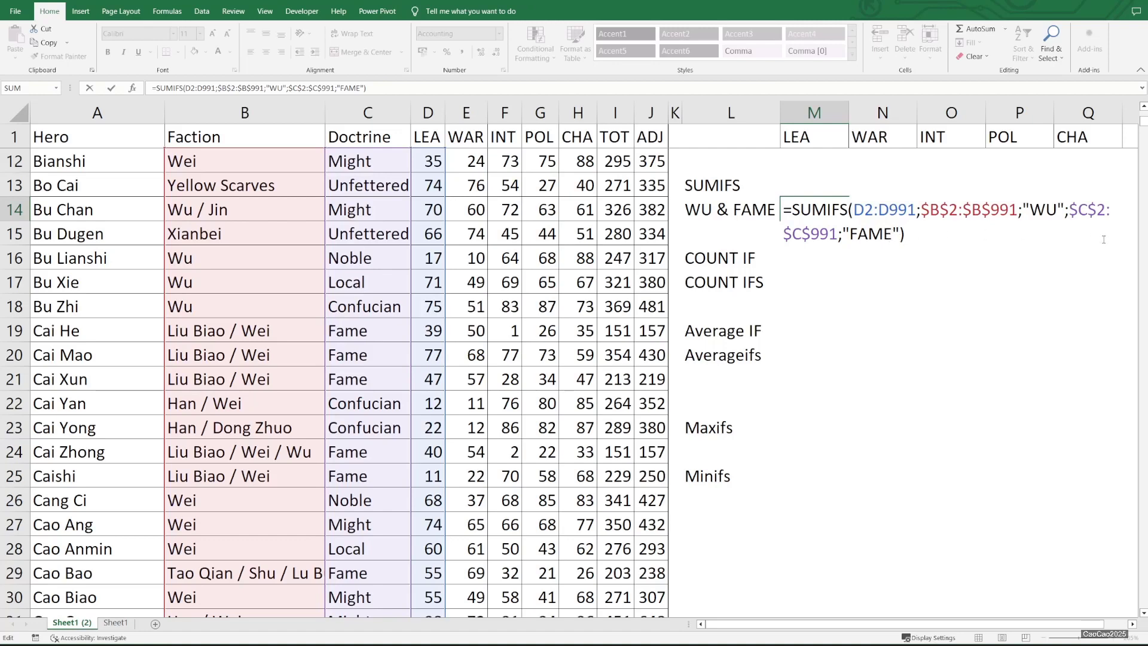
{"action": "key", "text": "ctrl+Return"}
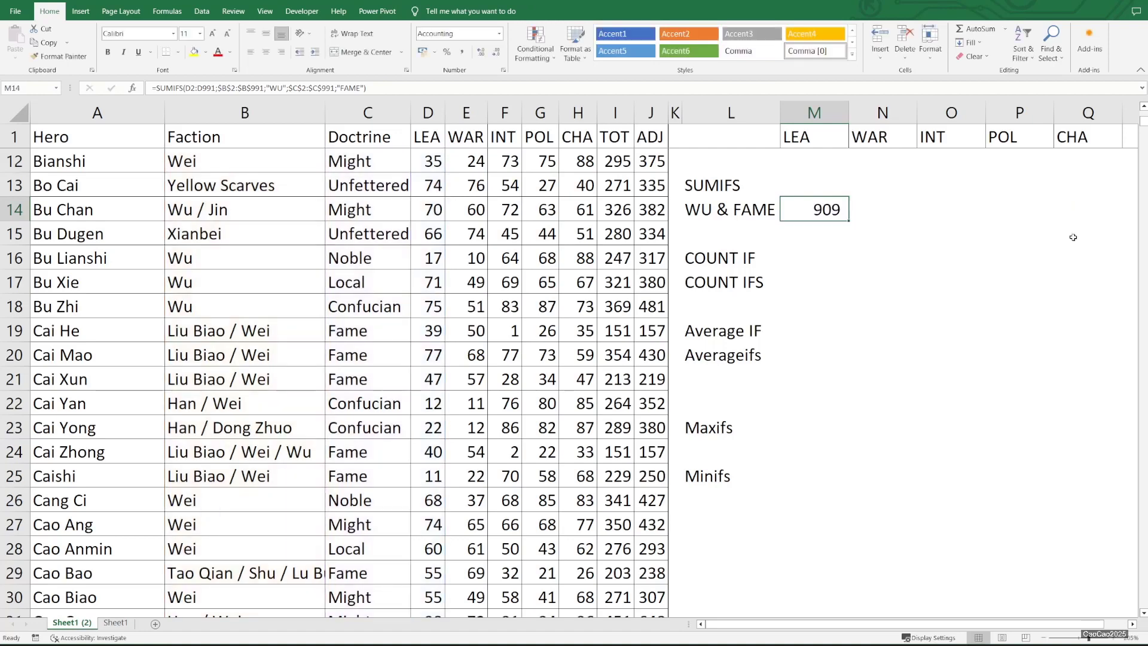
{"action": "key", "text": "ctrl+c"}
{"action": "key", "text": "shift+Right"}
{"action": "key", "text": "shift+Right"}
{"action": "key", "text": "shift+Right"}
{"action": "key", "text": "shift+Right"}
{"action": "key", "text": "ctrl+v"}
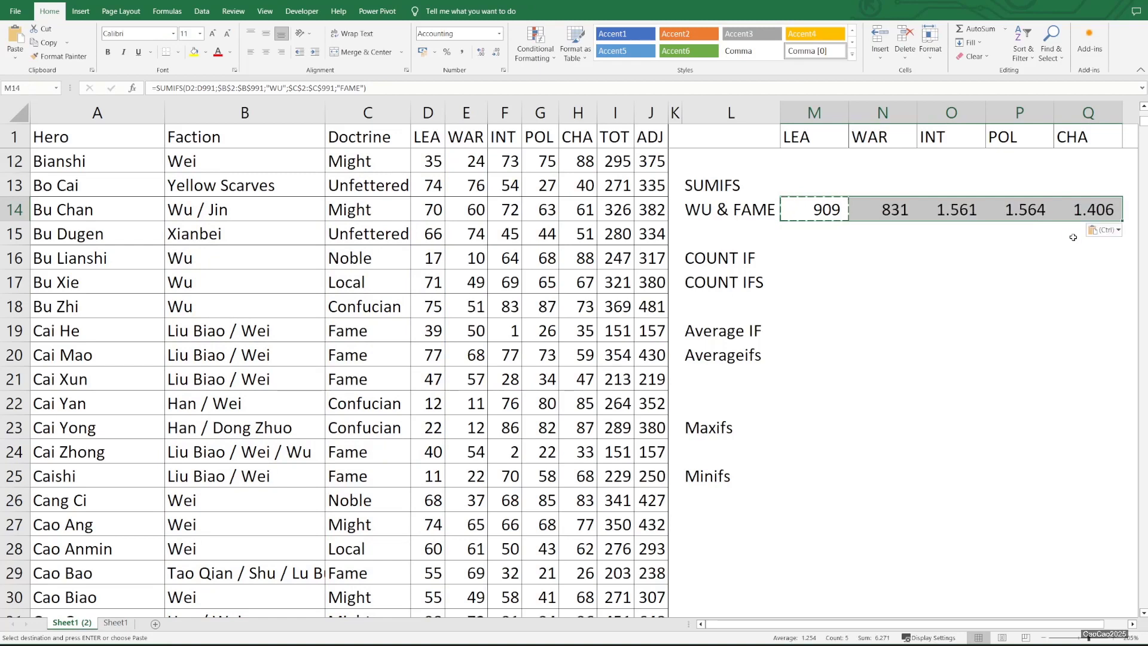
Copy M10's SUMIF formula into M16 and rework it as =COUNTIF($B8:$B997;"HAN")
{"action": "key", "text": "Down"}
{"action": "key", "text": "Down"}
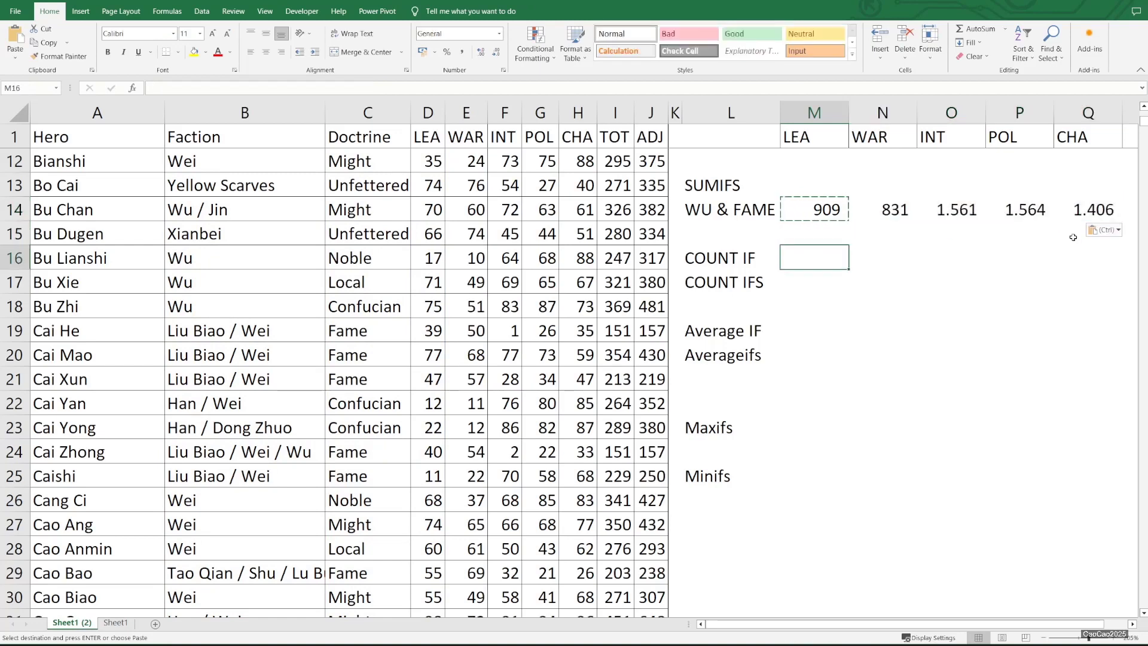
{"action": "key", "text": "Up"}
{"action": "key", "text": "Up"}
{"action": "key", "text": "Up"}
{"action": "key", "text": "Up"}
{"action": "key", "text": "Up"}
{"action": "key", "text": "Up"}
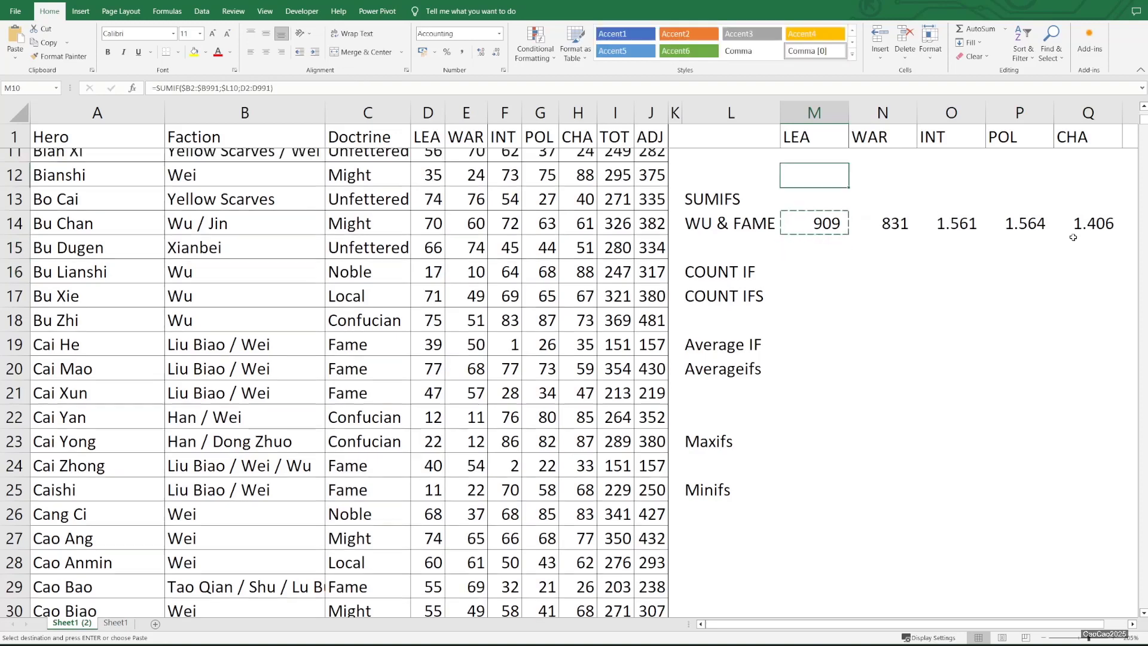
{"action": "key", "text": "ctrl+c"}
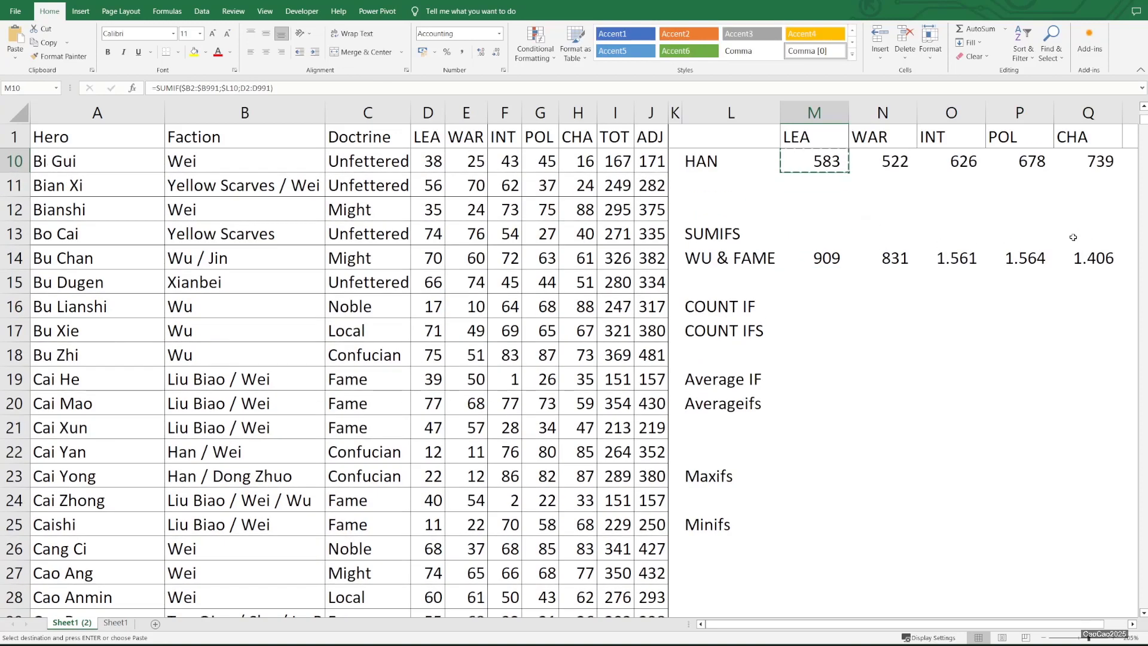
{"action": "key", "text": "Down"}
{"action": "key", "text": "Down"}
{"action": "key", "text": "Down"}
{"action": "key", "text": "Down"}
{"action": "key", "text": "Down"}
{"action": "key", "text": "Down"}
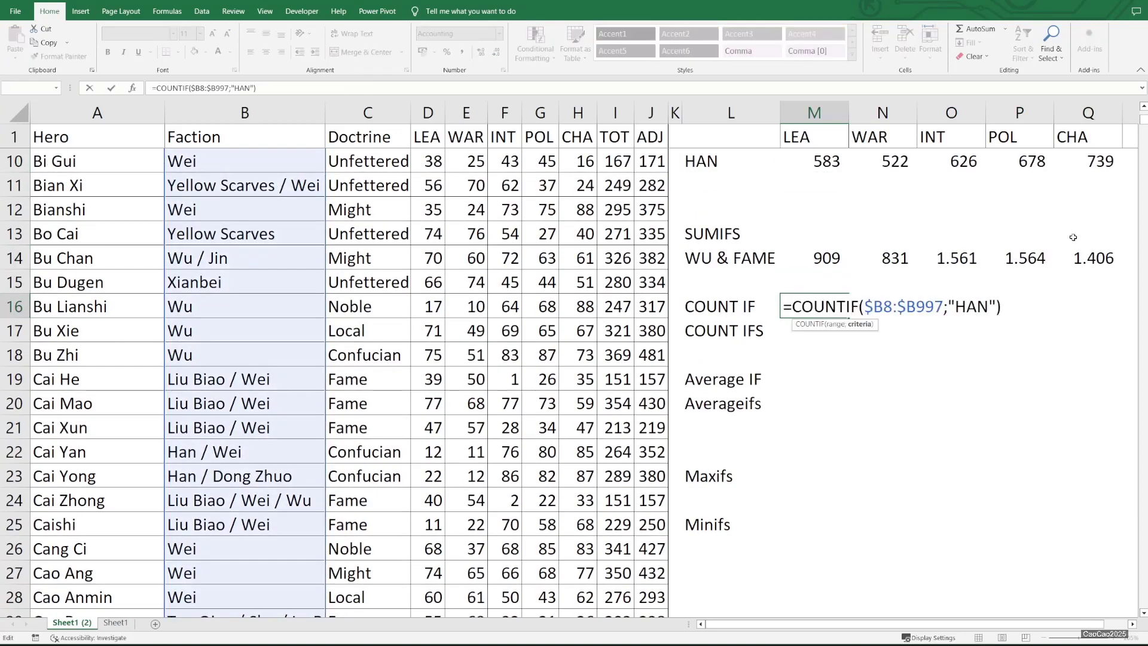
{"action": "key", "text": "Left"}
{"action": "key", "text": "Left"}
{"action": "key", "text": "Left"}
{"action": "key", "text": "Return"}
{"action": "key", "text": "Up"}
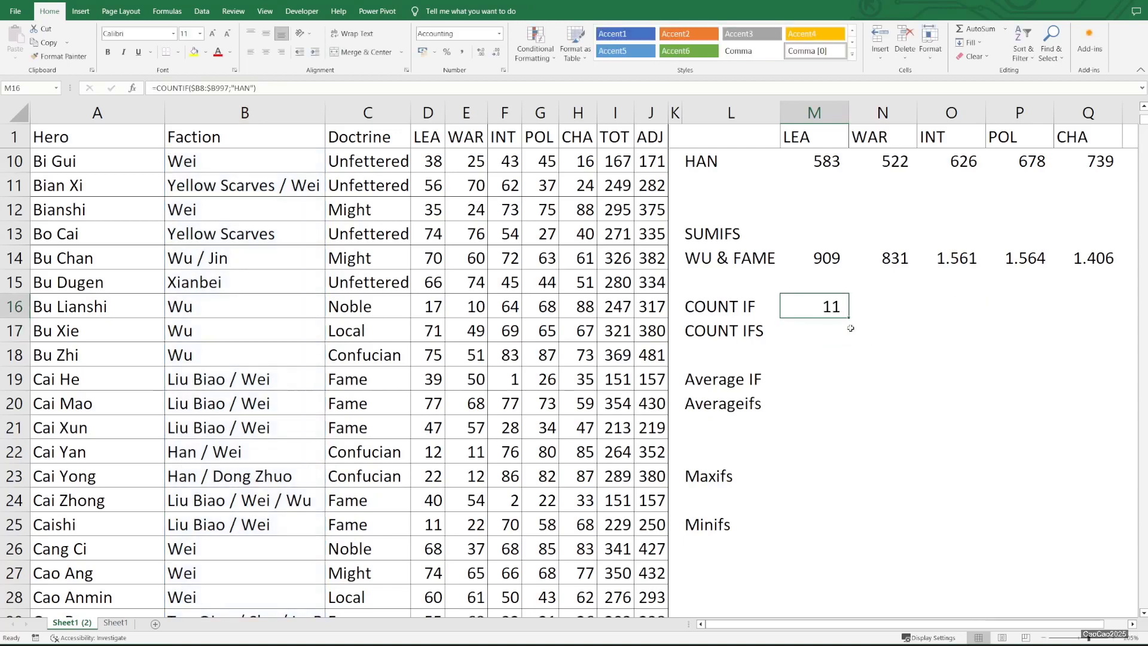
Copy the COUNTIF formula from M16 across the row to Q16
{"action": "key", "text": "ctrl+c"}
{"action": "key", "text": "shift+Right"}
{"action": "key", "text": "shift+Right"}
{"action": "key", "text": "shift+Right"}
{"action": "key", "text": "shift+Right"}
{"action": "key", "text": "ctrl+v"}
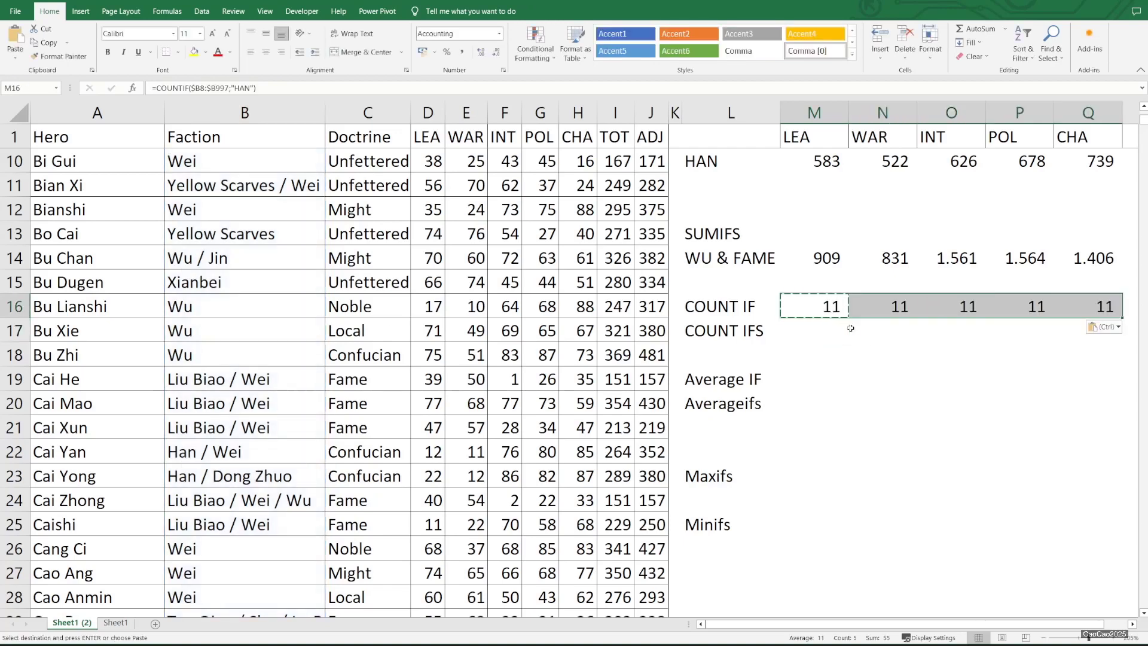
{"action": "key", "text": "Escape"}
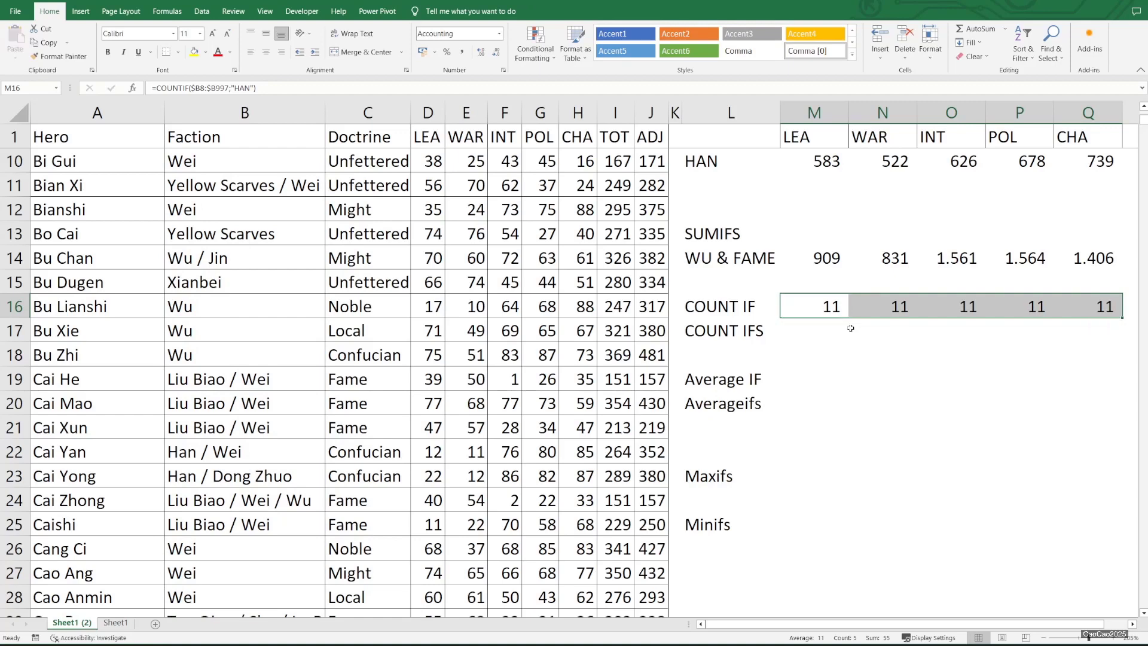
Enter a COUNTIFS formula in M17 with the locked Faction range $B$2:$B$991 and an empty first criterion
{"action": "key", "text": "Down"}
{"action": "key", "text": "Up"}
{"action": "key", "text": "Up"}
{"action": "key", "text": "Up"}
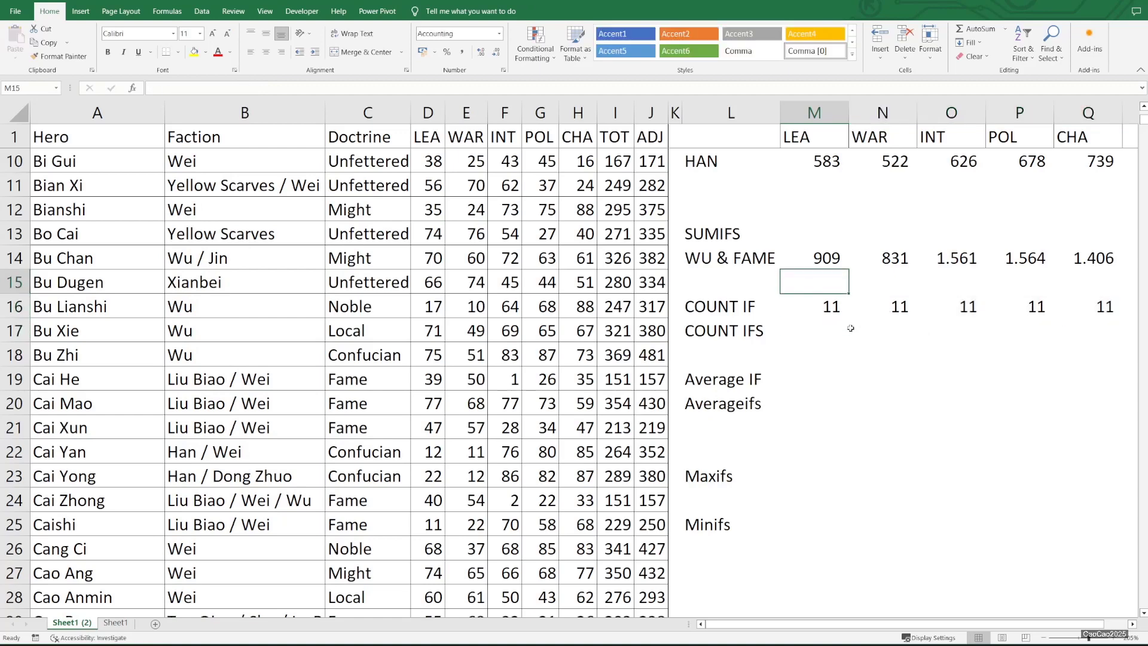
{"action": "key", "text": "Down"}
{"action": "key", "text": "Down"}
{"action": "key", "text": "Down"}
{"action": "type", "text": "="}
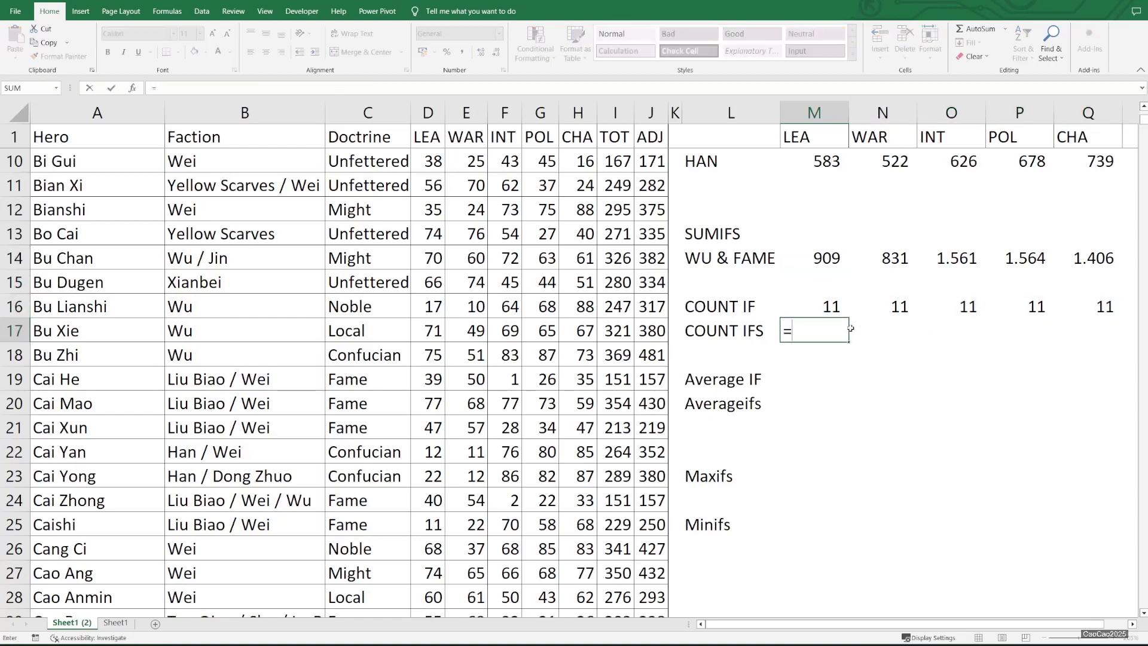
{"action": "type", "text": "COUNTIFS("}
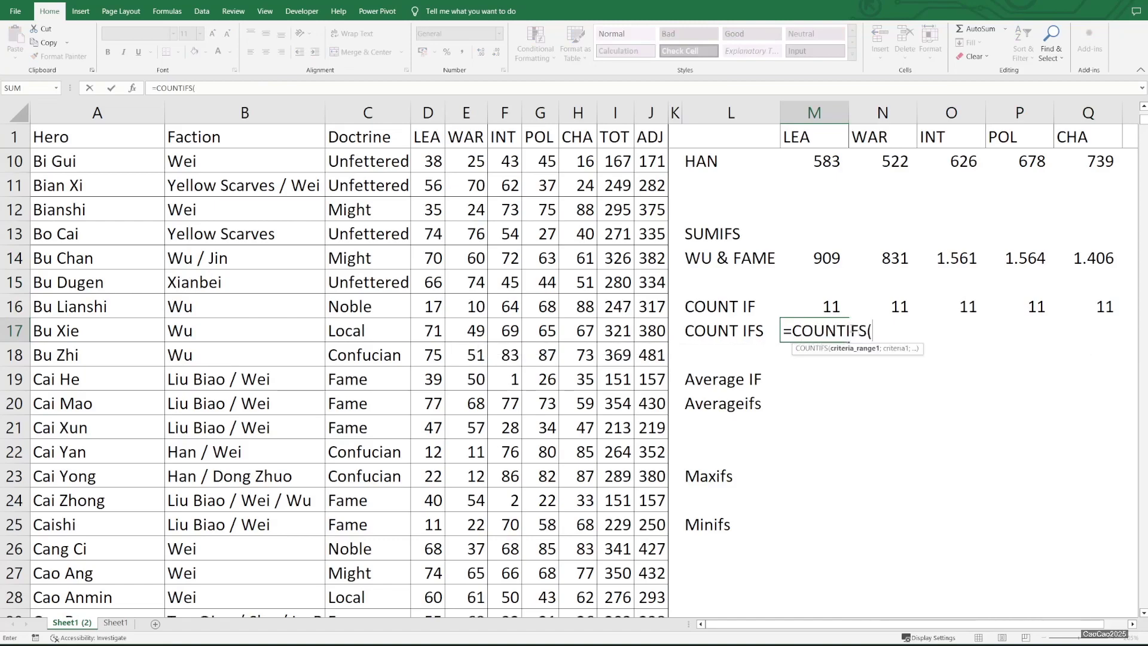
{"action": "key", "text": "ctrl+Home"}
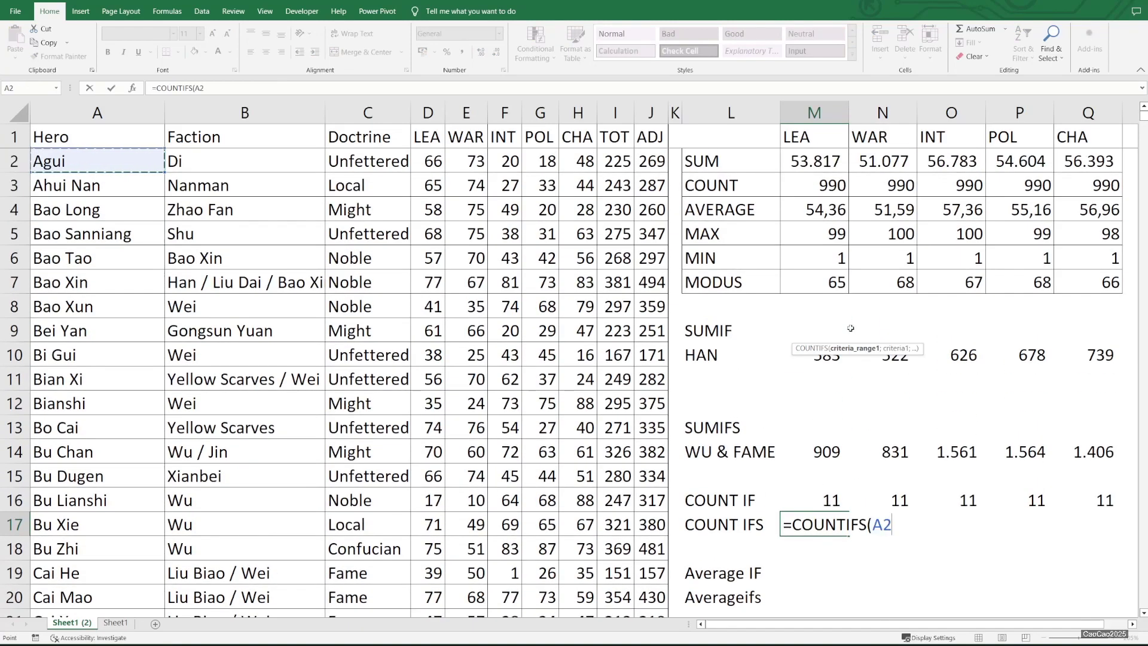
{"action": "key", "text": "Right"}
{"action": "key", "text": "ctrl+shift+Down"}
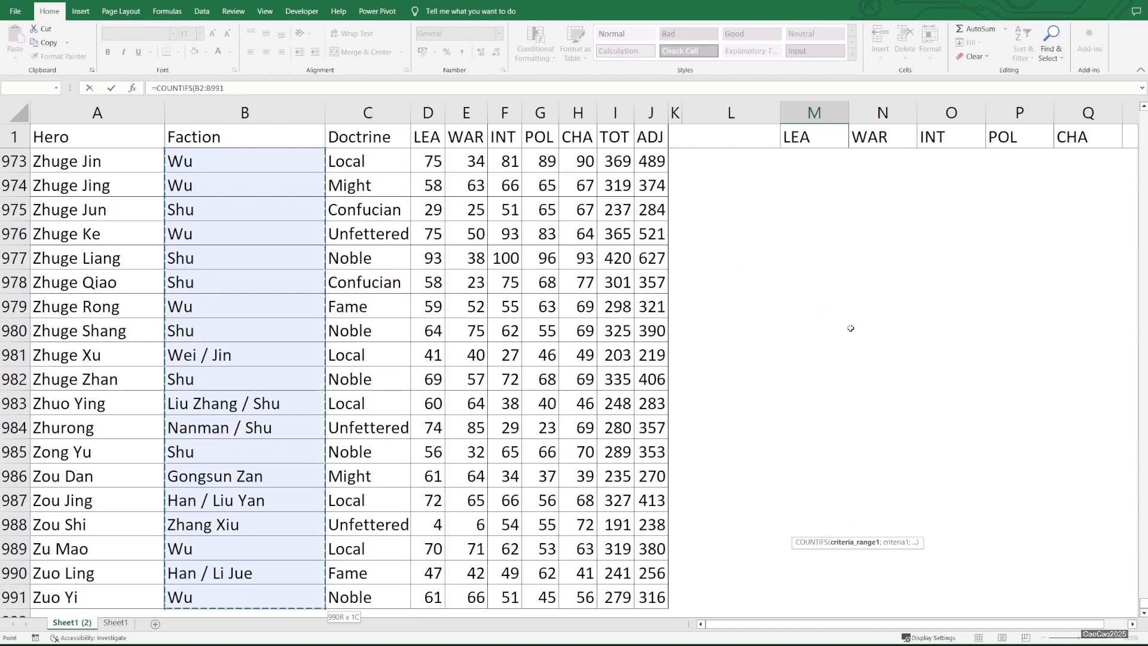
{"action": "key", "text": "F4"}
{"action": "type", "text": ";"}
{"action": "key", "text": "Return"}
{"action": "key", "text": "Up"}
{"action": "key", "text": "Up"}
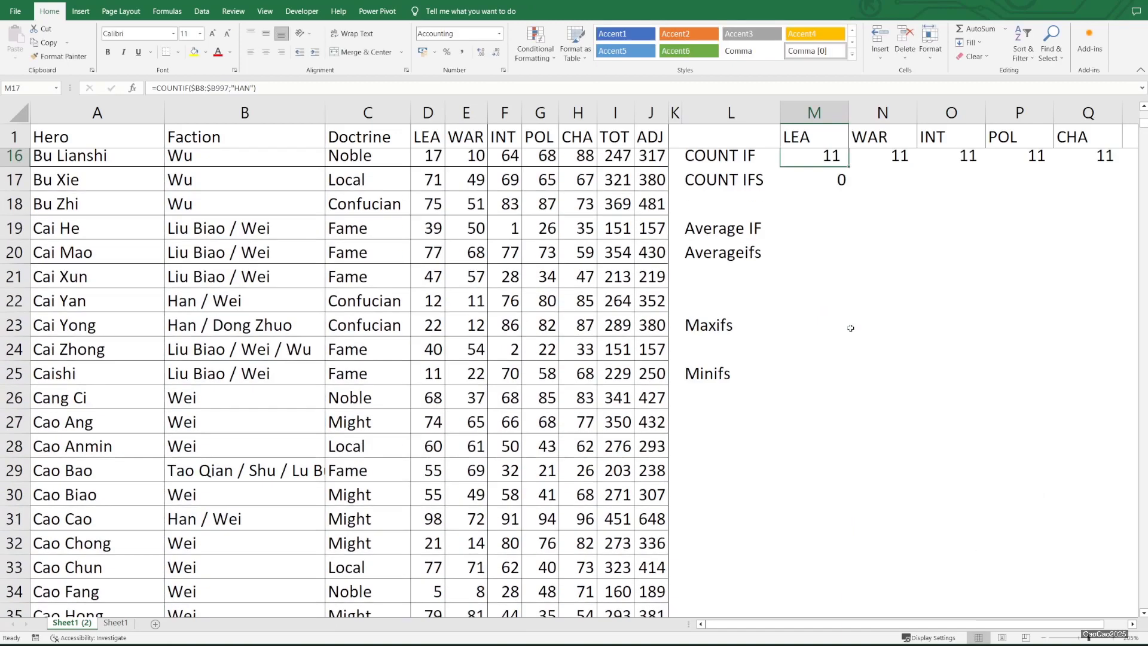
Reopen M17's COUNTIFS formula and enter "WU" as its first criterion
{"action": "key", "text": "Down"}
{"action": "key", "text": "F2"}
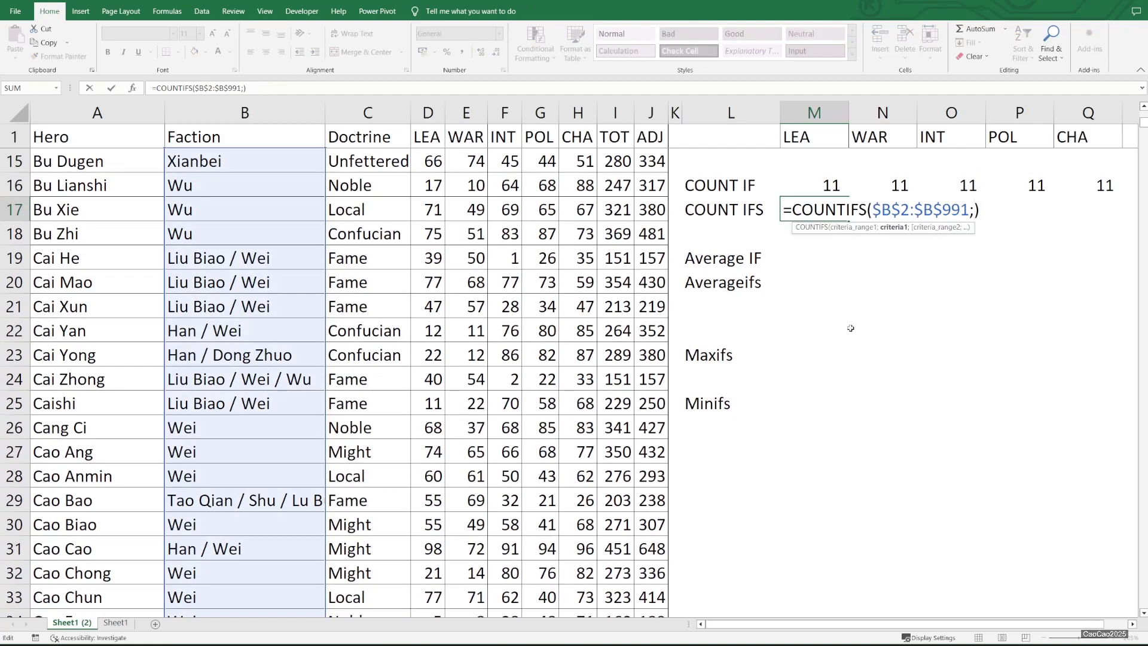
{"action": "type", "text": "\"HA"}
{"action": "key", "text": "BackSpace"}
{"action": "key", "text": "BackSpace"}
{"action": "type", "text": "WU\";"}
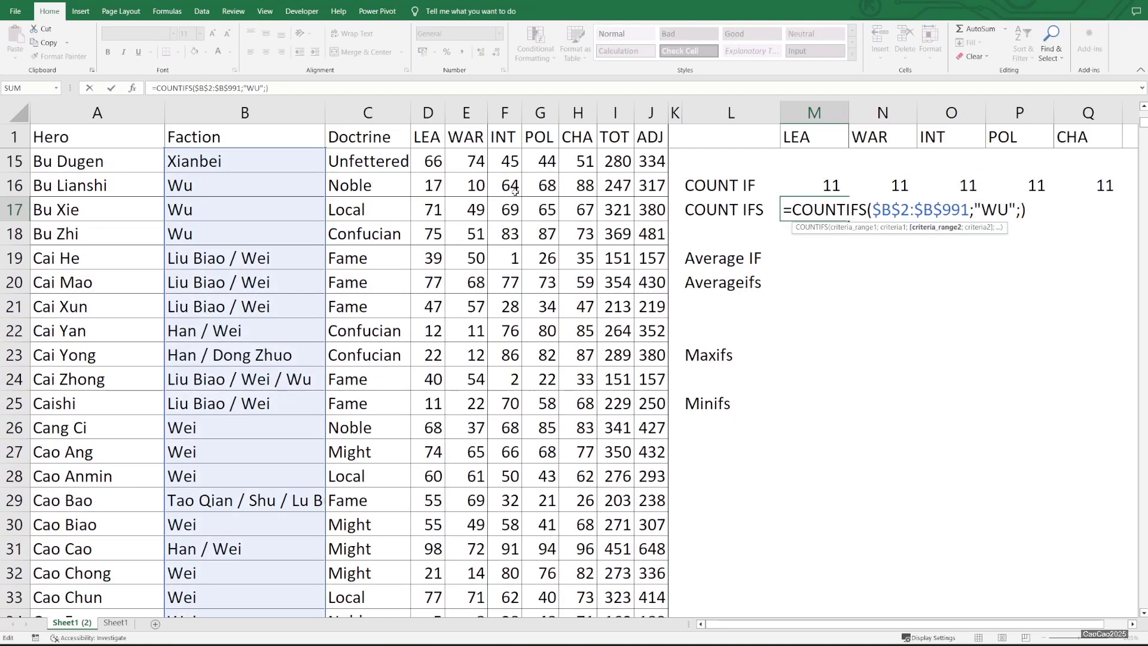
Complete M17's COUNTIFS formula with the locked Doctrine range $C$15:$C$991 and the criterion "FAME"
{"action": "left_click", "coordinate": [356, 164]}
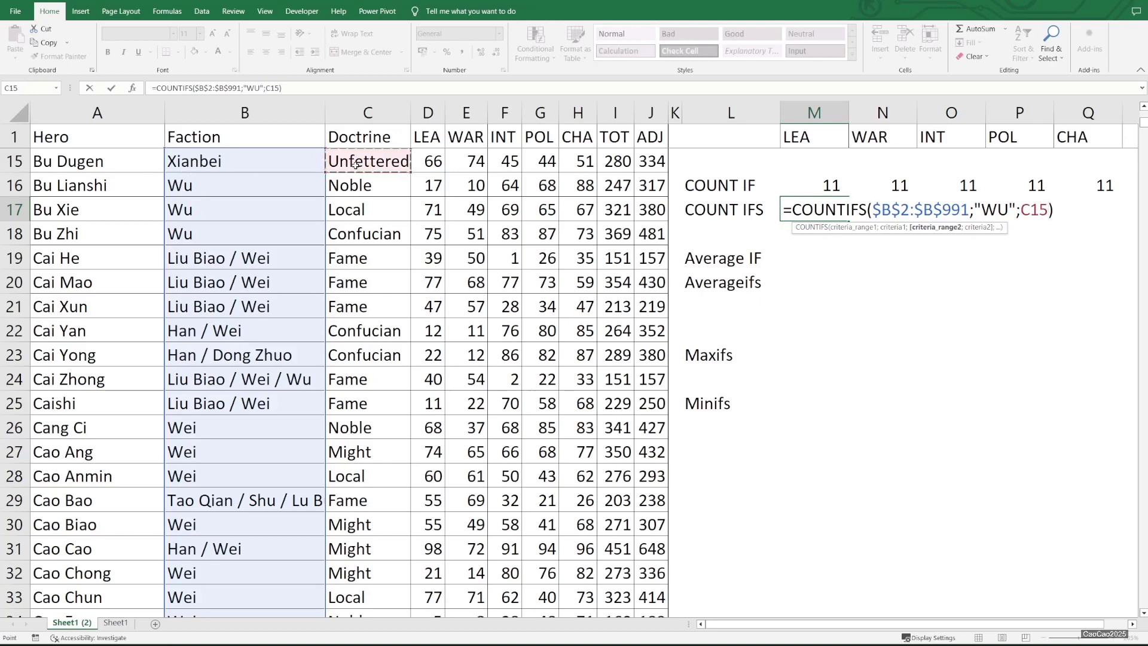
{"action": "key", "text": "ctrl+shift+Down"}
{"action": "key", "text": "F4"}
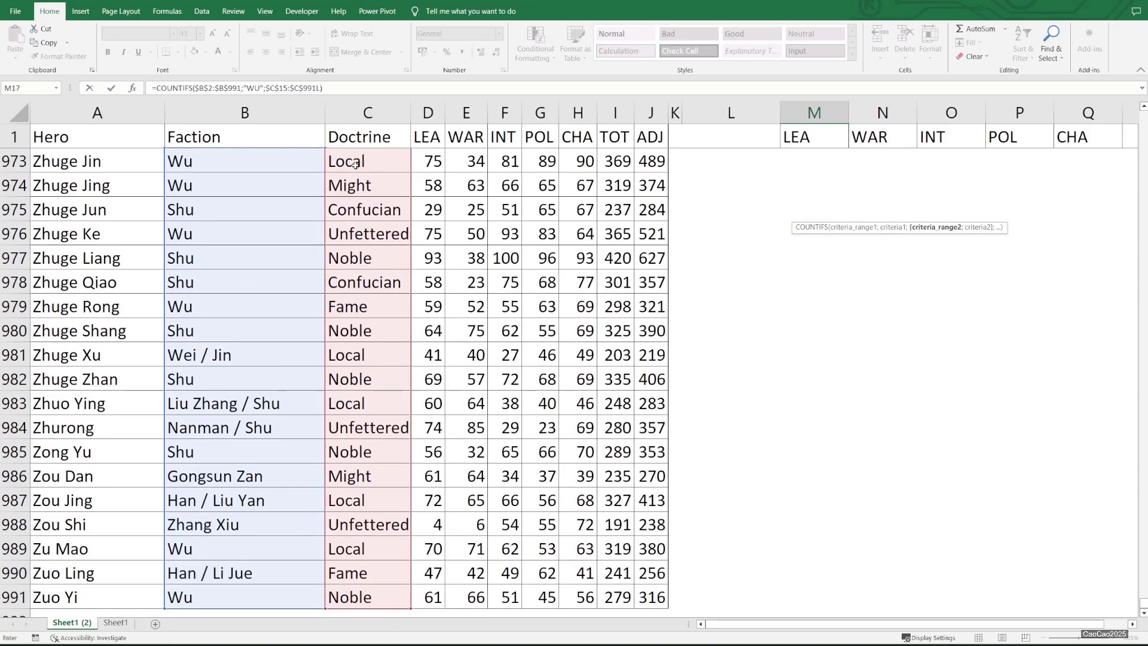
{"action": "type", "text": ";\"FAME\""}
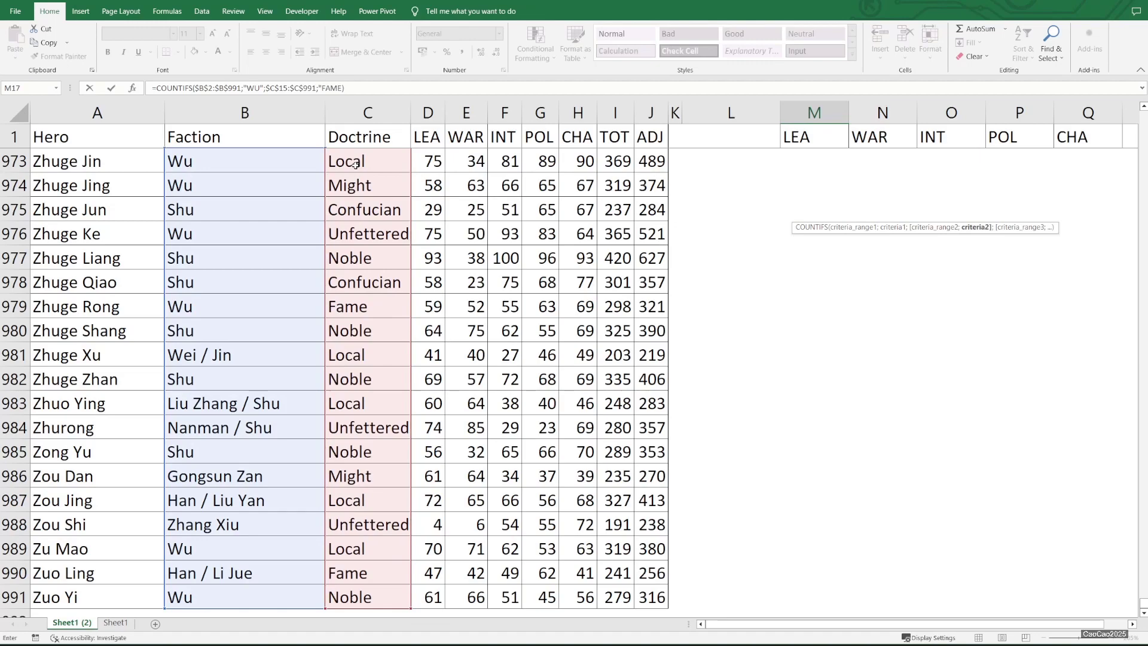
{"action": "key", "text": "Return"}
{"action": "key", "text": "Up"}
{"action": "key", "text": "Up"}
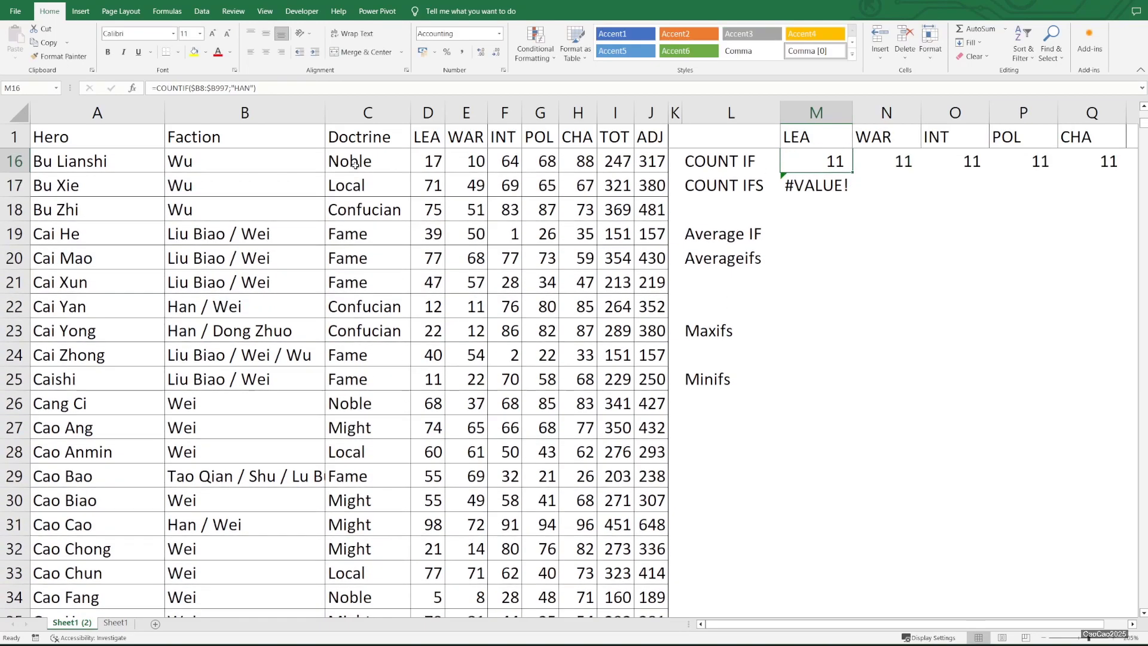
Correct the Doctrine range in M17's COUNTIFS formula to $C$2:$C$991, matching the Faction range's rows
{"action": "key", "text": "Down"}
{"action": "key", "text": "F2"}
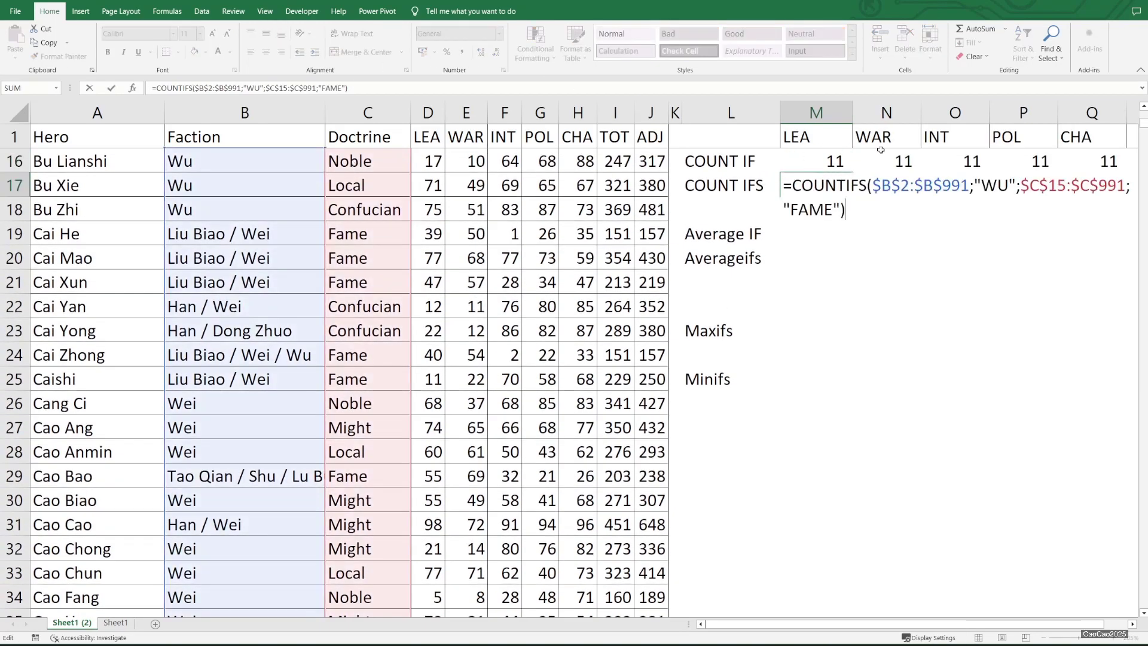
{"action": "left_click", "coordinate": [936, 197]}
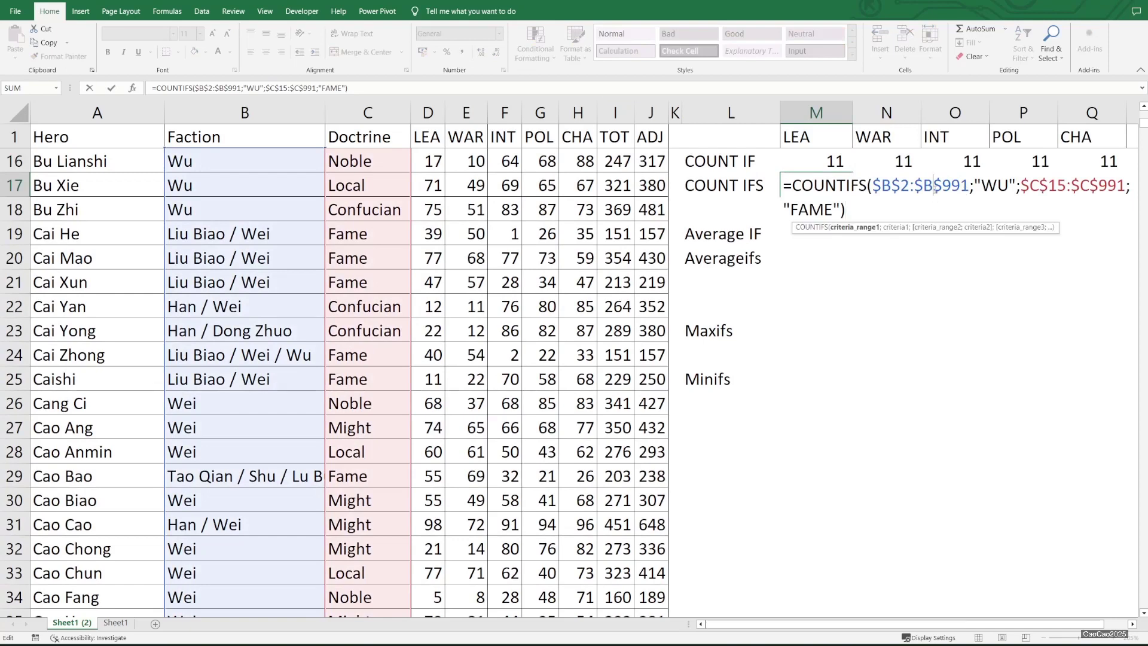
{"action": "left_click", "coordinate": [1001, 184]}
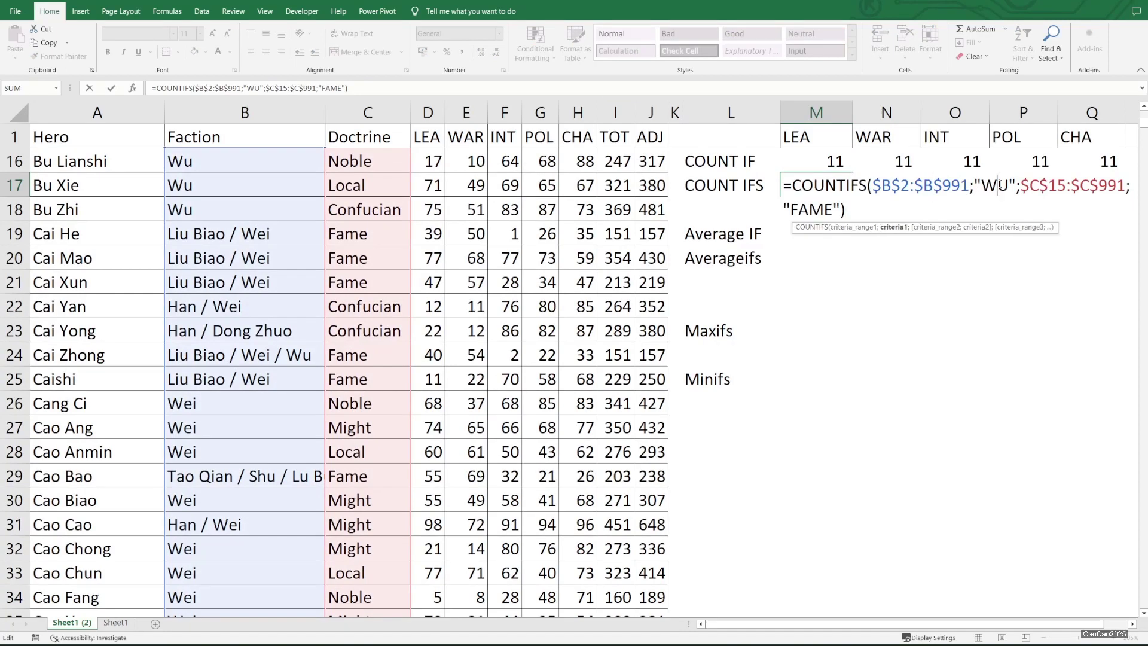
{"action": "left_click", "coordinate": [1057, 185]}
{"action": "left_click", "coordinate": [834, 209]}
{"action": "left_click_drag", "start_coordinate": [1057, 186], "coordinate": [1066, 185]}
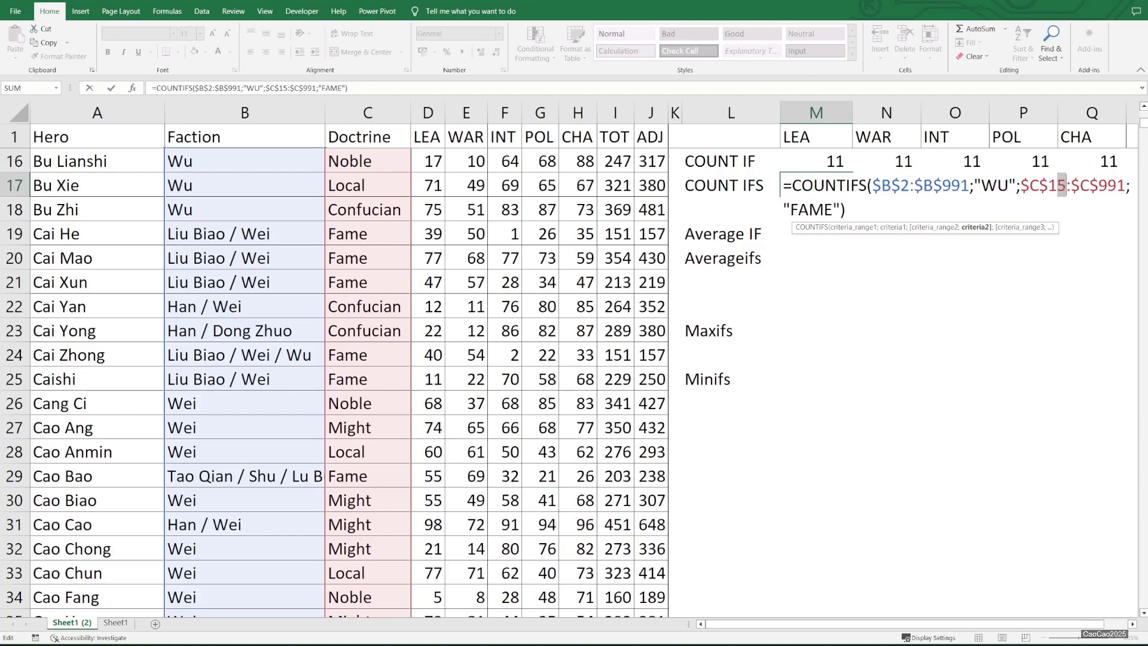
{"action": "key", "text": "BackSpace"}
{"action": "key", "text": "BackSpace"}
{"action": "type", "text": "2"}
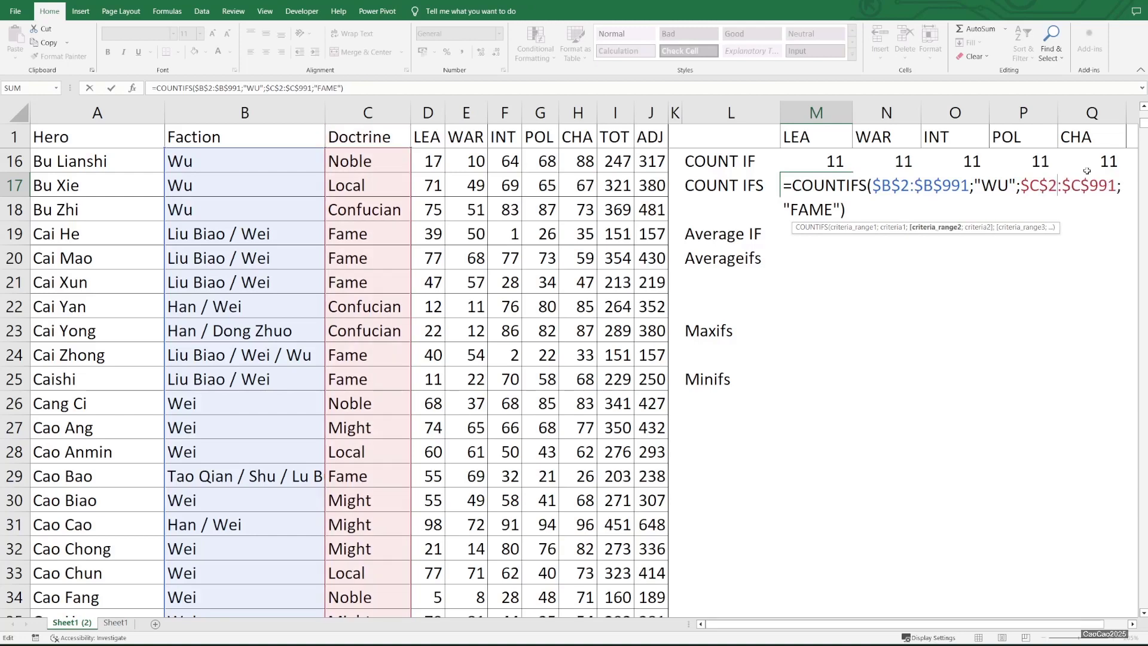
{"action": "key", "text": "Return"}
Copy the COUNTIFS formula from M17 across the row to Q17
{"action": "key", "text": "Up"}
{"action": "key", "text": "ctrl+c"}
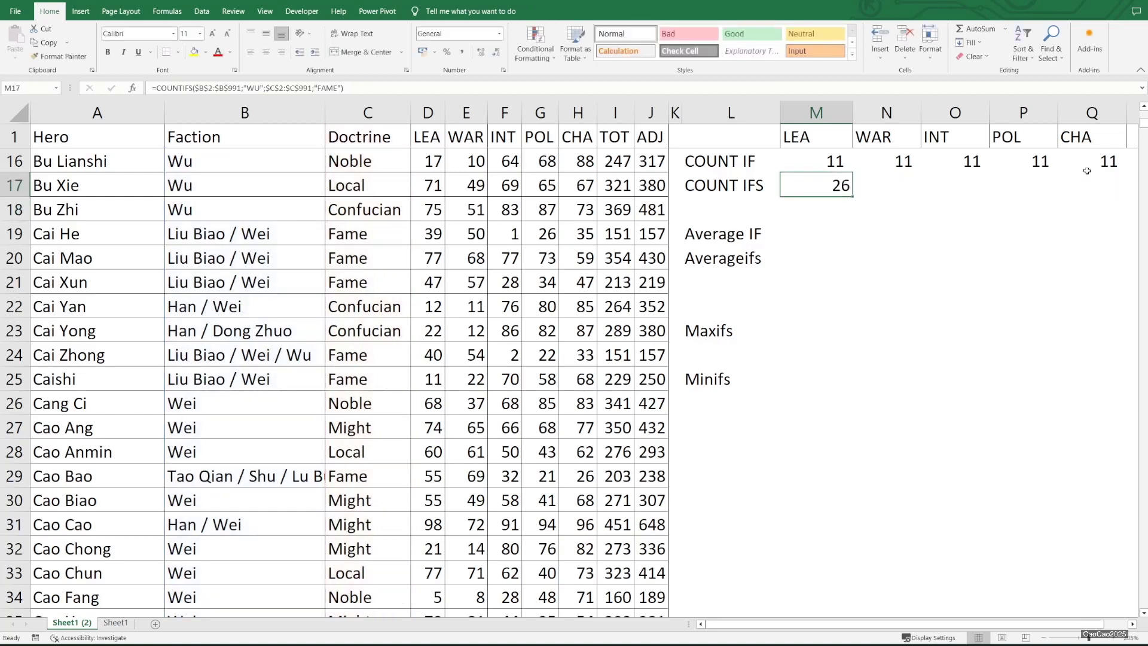
{"action": "key", "text": "shift+Right"}
{"action": "key", "text": "shift+Right"}
{"action": "key", "text": "shift+Right"}
{"action": "key", "text": "shift+Right"}
{"action": "key", "text": "ctrl+v"}
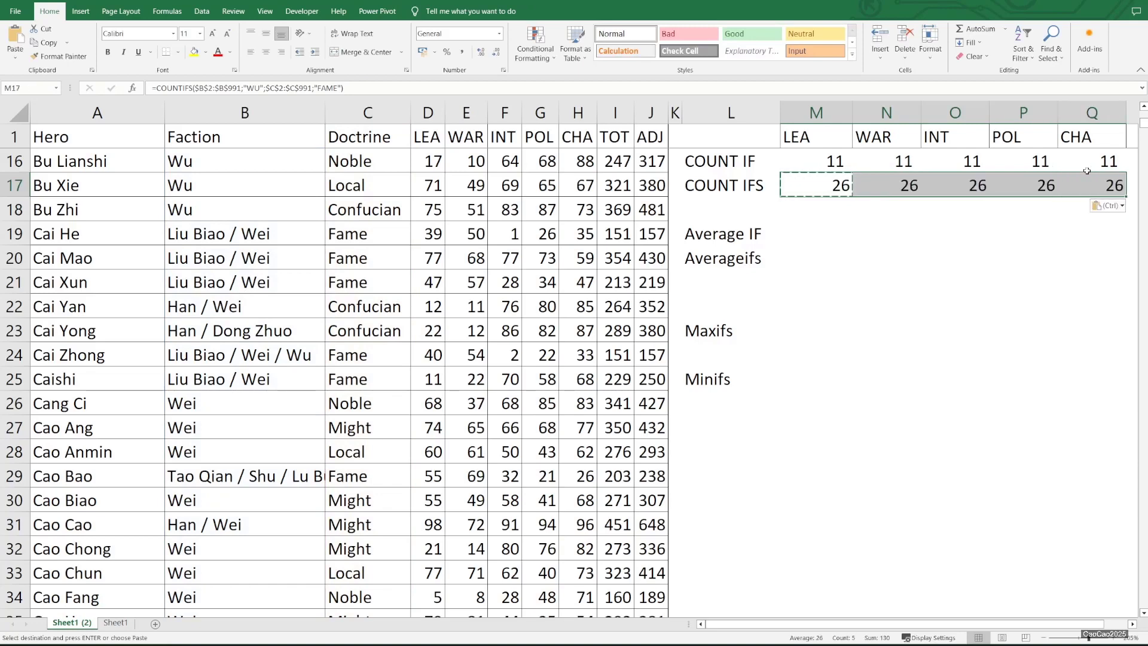
{"action": "key", "text": "Escape"}
{"action": "key", "text": "Down"}
{"action": "key", "text": "Down"}
{"action": "key", "text": "Up"}
{"action": "key", "text": "Up"}
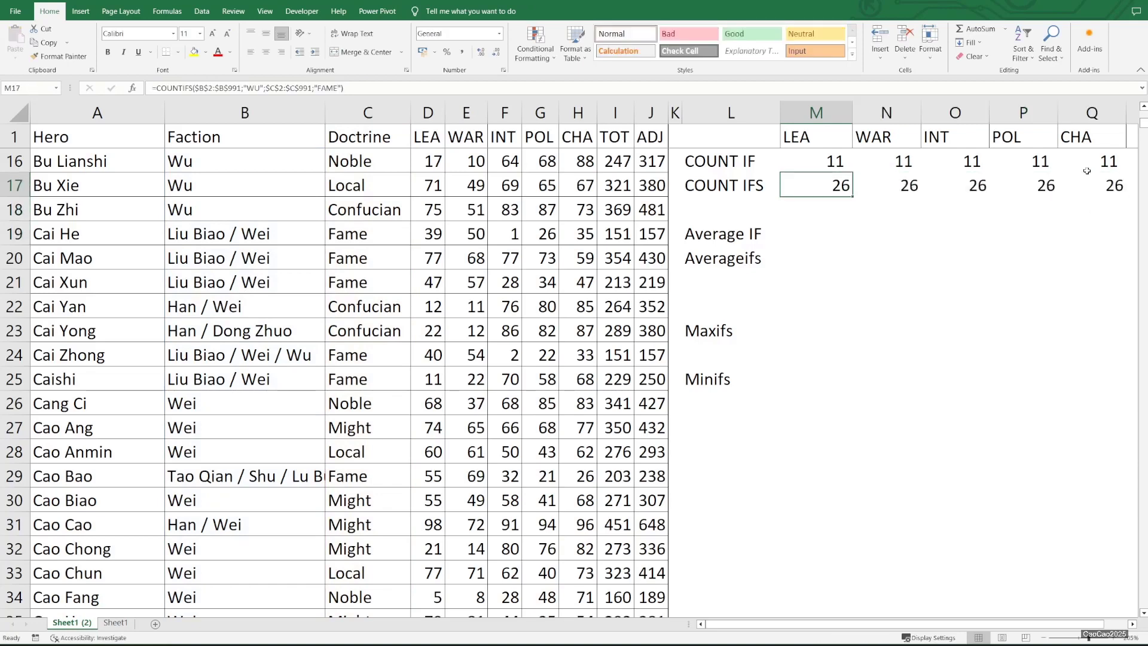
Shift the Doctrine range in M17's COUNTIFS formula down to $C$6:$C$995
{"action": "key", "text": "F2"}
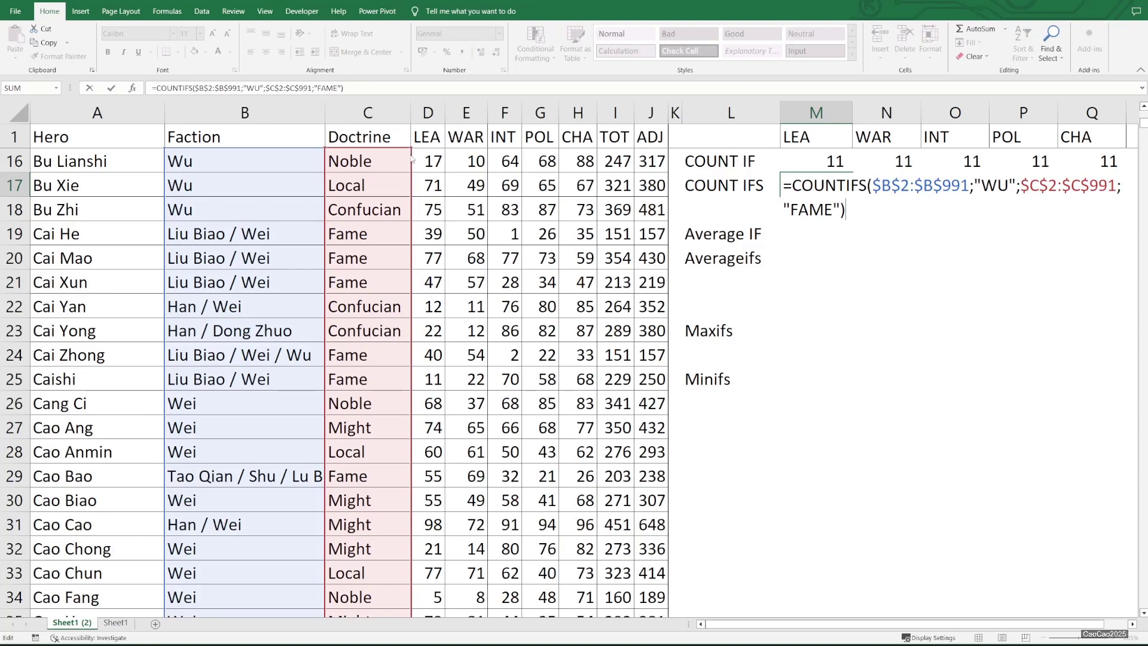
{"action": "left_click_drag", "start_coordinate": [411, 157], "coordinate": [407, 263]}
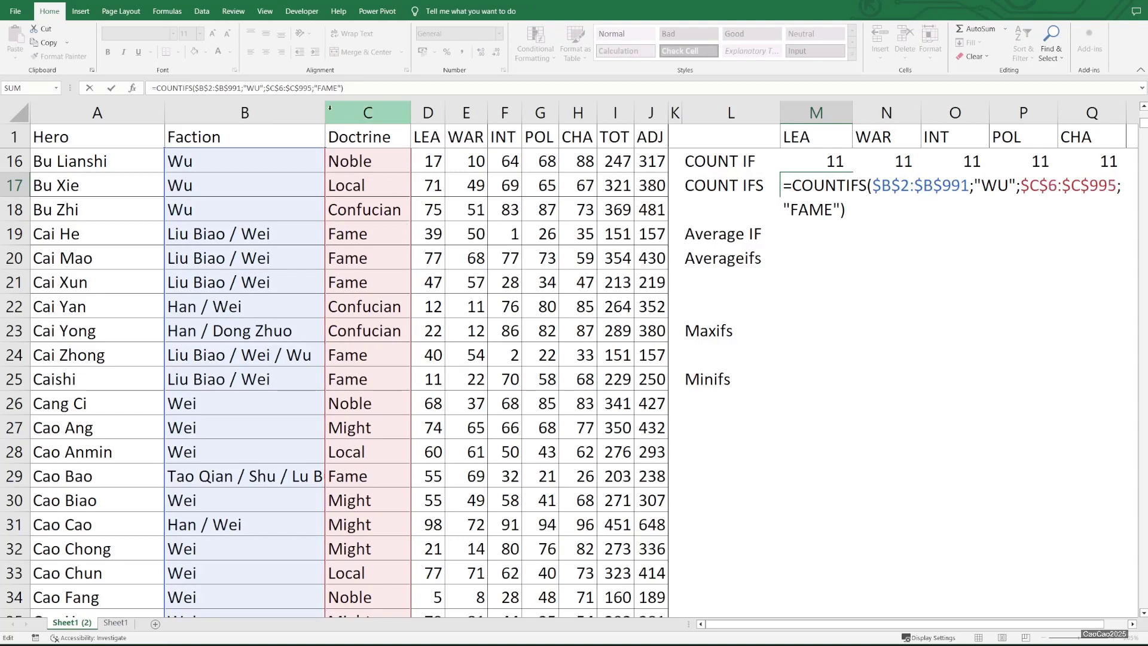
{"action": "key", "text": "Return"}
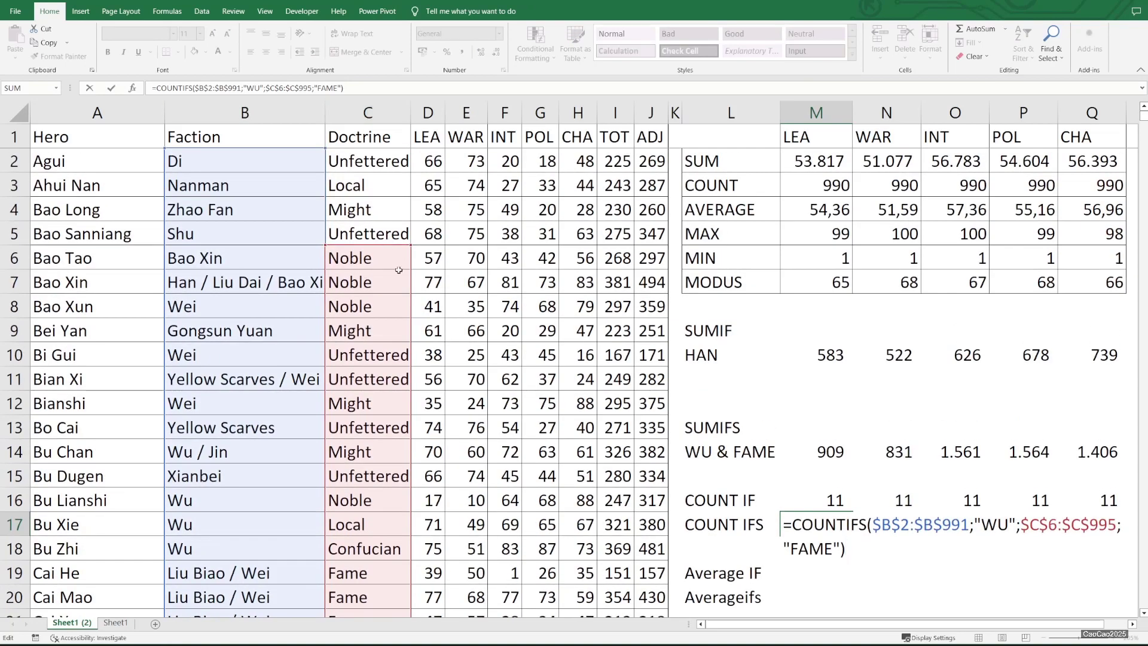
{"action": "key", "text": "Return"}
{"action": "key", "text": "Up"}
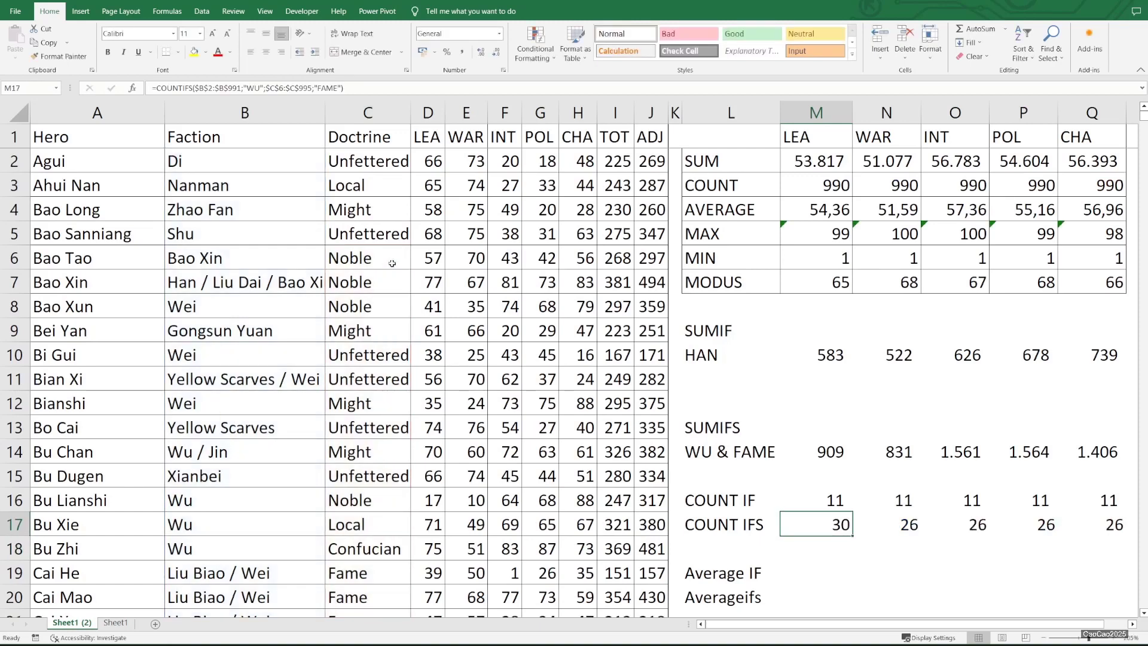
Move the Doctrine range in M17's COUNTIFS formula back to $C$2:$C$991
{"action": "key", "text": "F2"}
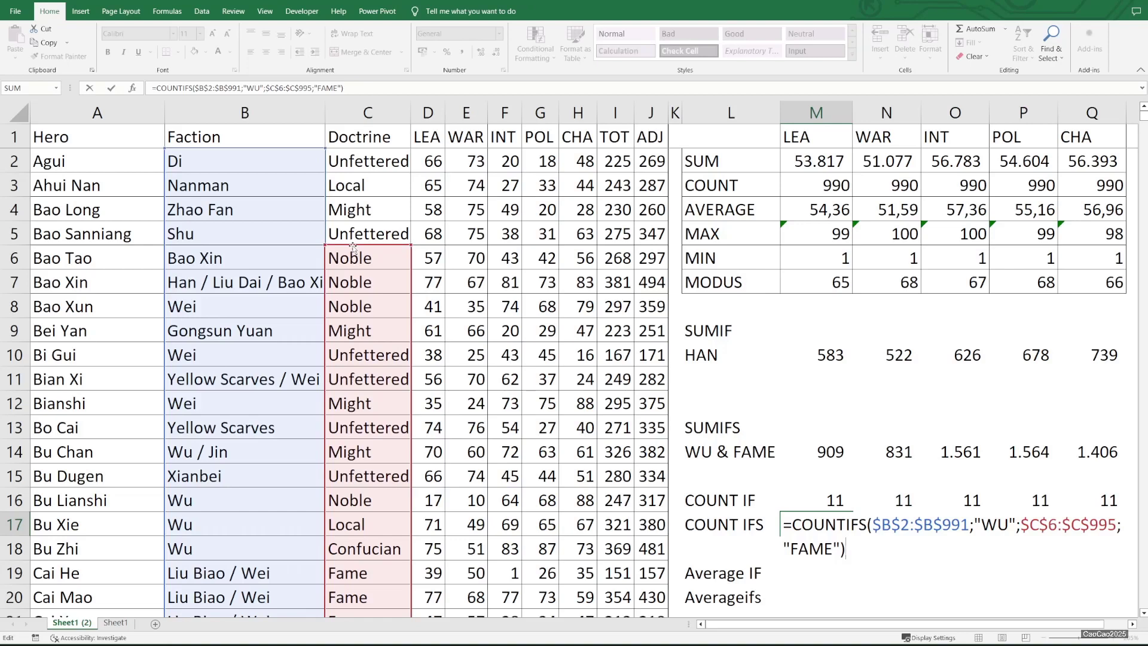
{"action": "left_click_drag", "start_coordinate": [353, 246], "coordinate": [357, 162]}
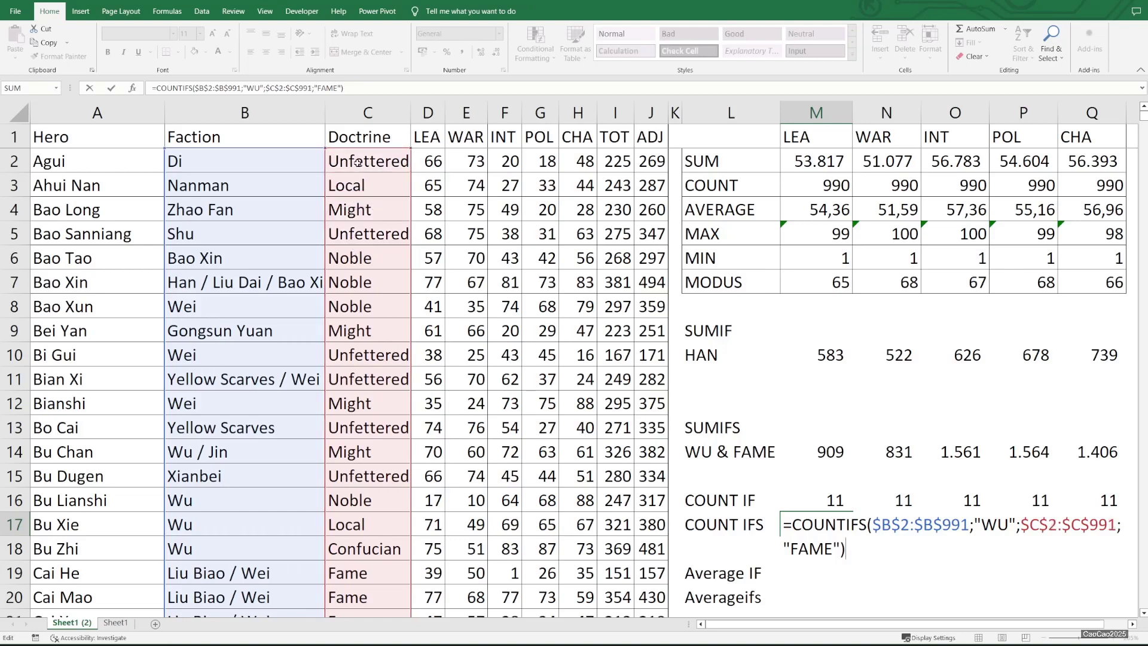
{"action": "key", "text": "Return"}
{"action": "key", "text": "Up"}
{"action": "key", "text": "Up"}
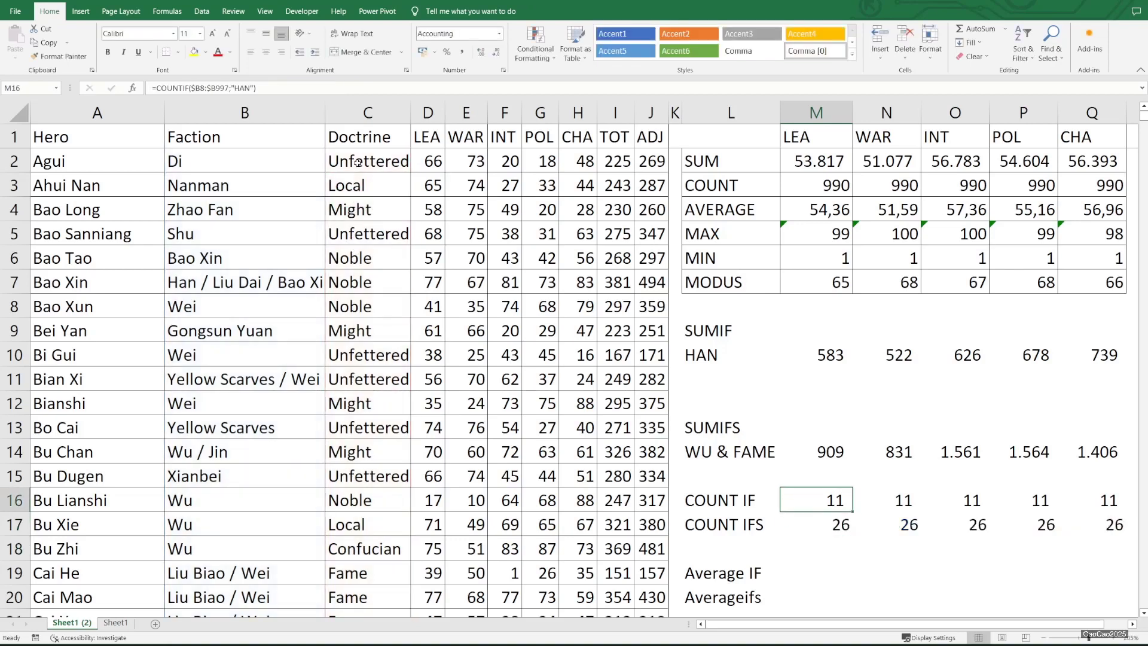
{"action": "key", "text": "Down"}
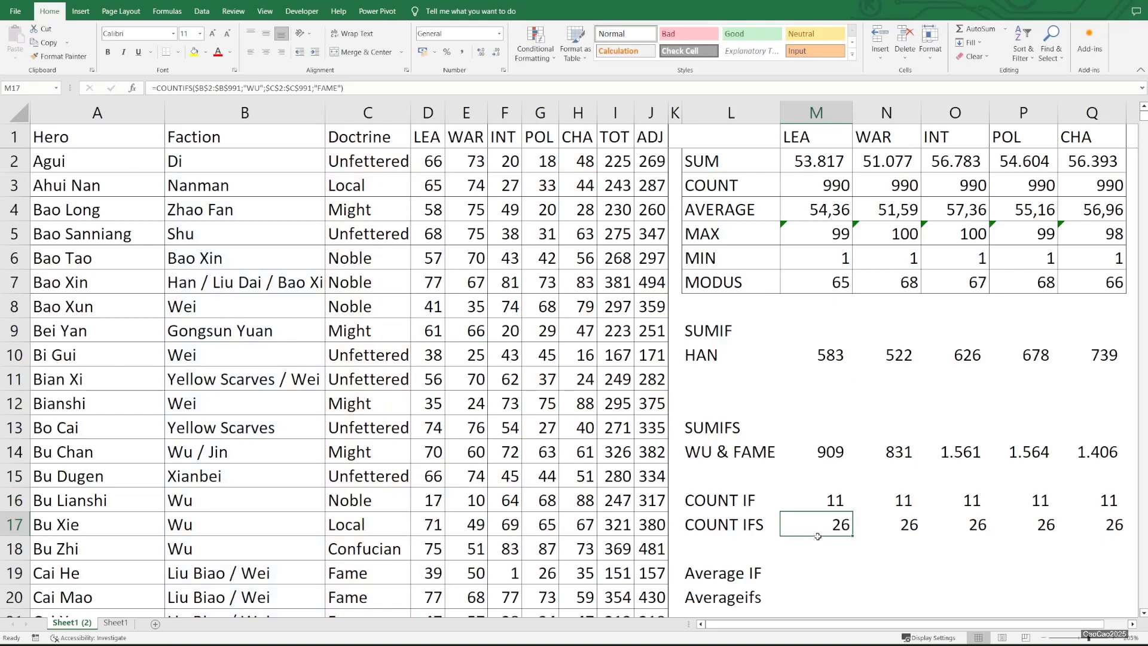
Copy the COUNTIF cells M16:Q16 into the Average IF row, M19:Q19
{"action": "scroll", "coordinate": [817, 536], "scroll_direction": "down", "scroll_amount": 1}
{"action": "left_click", "coordinate": [824, 435]}
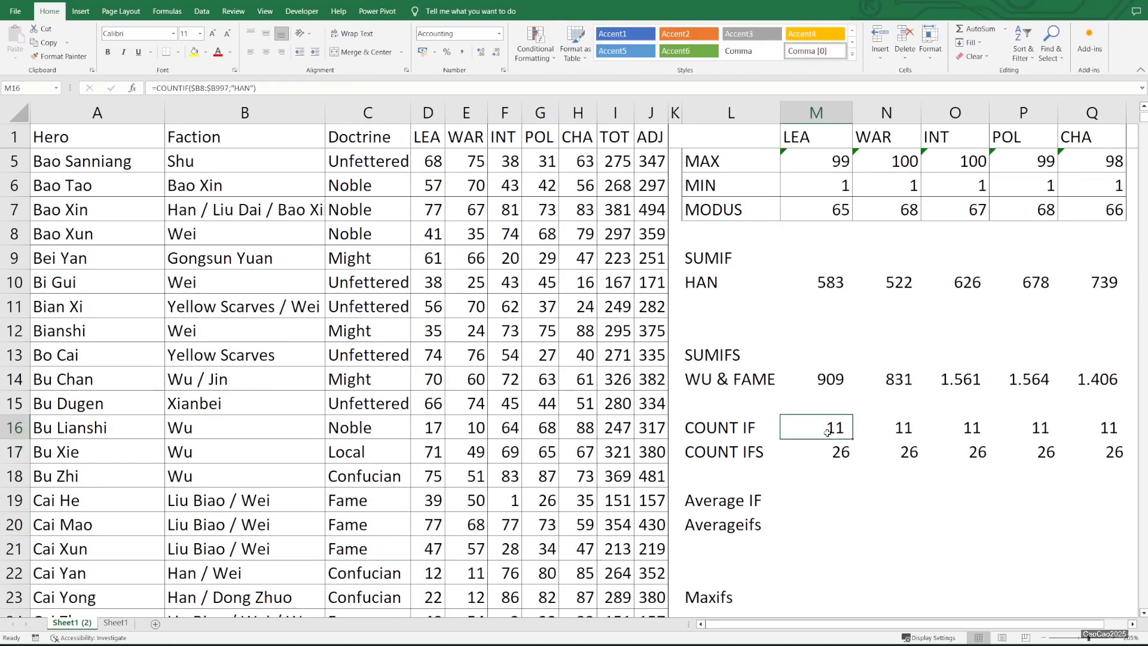
{"action": "key", "text": "shift+Right"}
{"action": "key", "text": "shift+Right"}
{"action": "key", "text": "shift+Right"}
{"action": "key", "text": "shift+Right"}
{"action": "key", "text": "ctrl+c"}
{"action": "key", "text": "Down"}
{"action": "key", "text": "Down"}
{"action": "key", "text": "Down"}
{"action": "key", "text": "Down"}
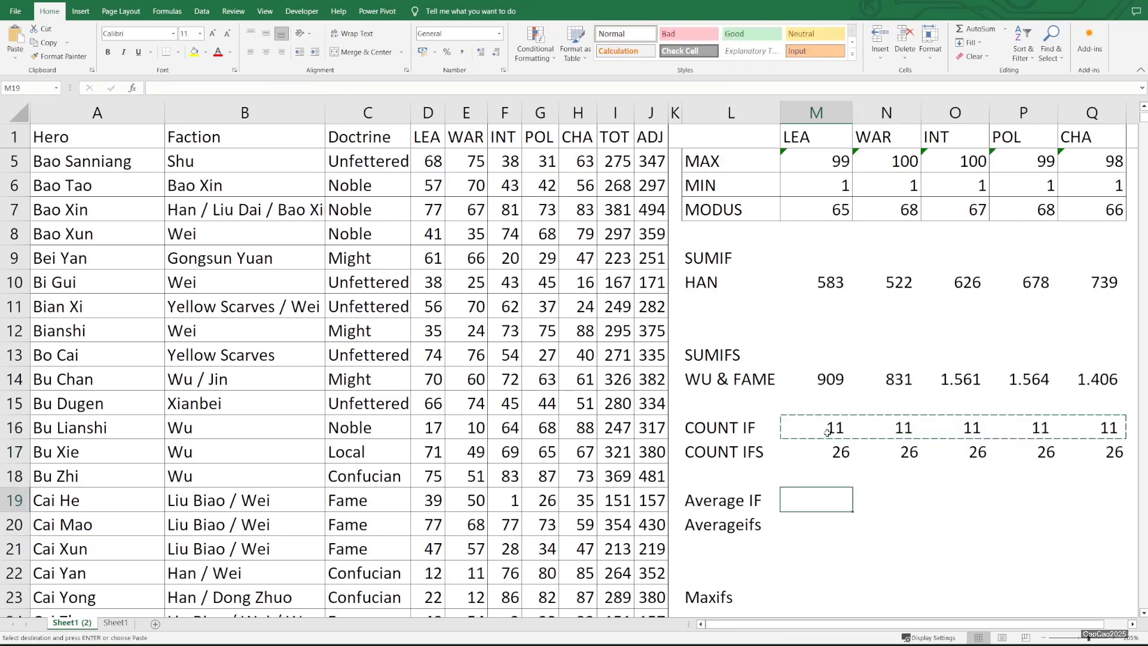
{"action": "key", "text": "Up"}
{"action": "key", "text": "ctrl+v"}
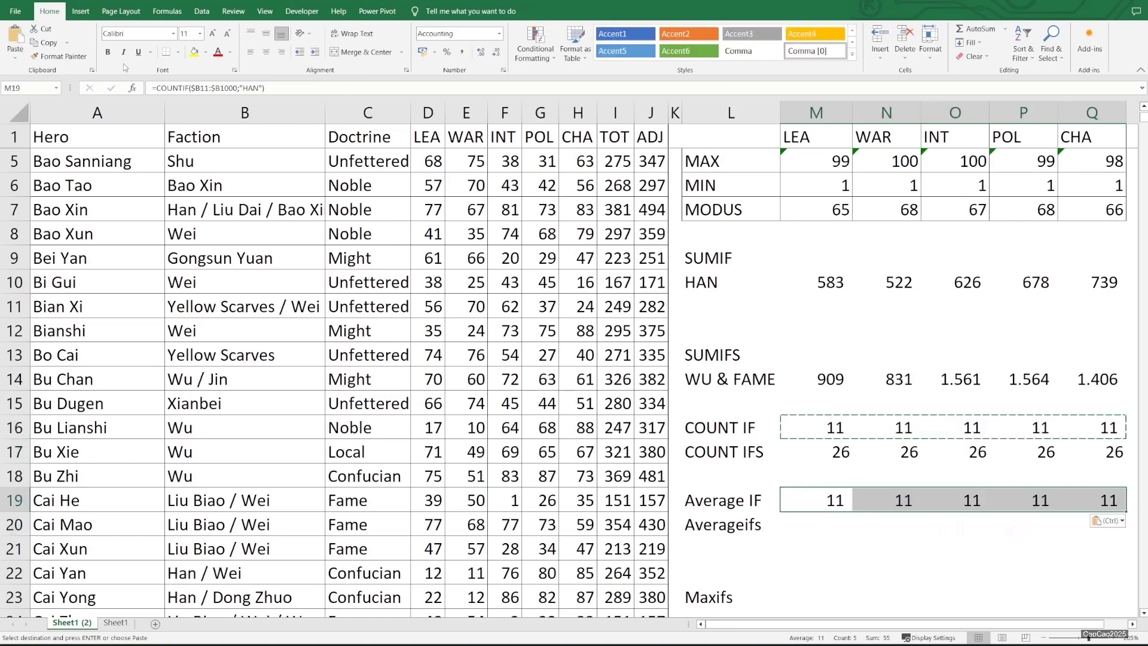
Replace the COUNTIF function in M19's formula with AVERAGEIF
{"action": "double_click", "coordinate": [176, 88]}
{"action": "type", "text": "AVERAGE"}
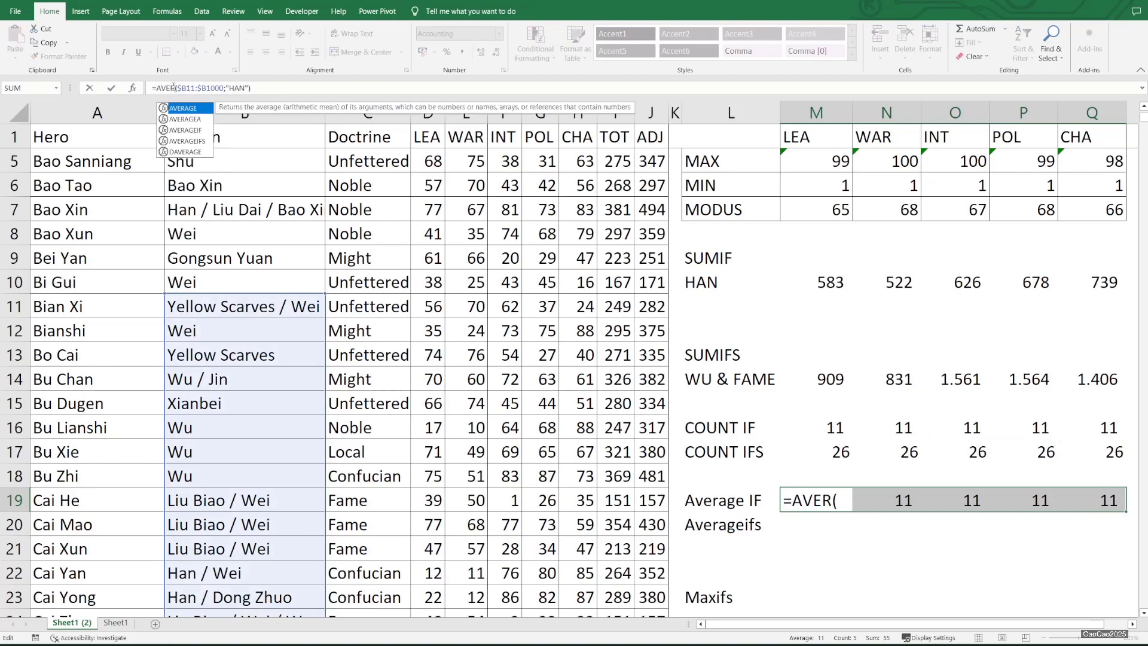
{"action": "type", "text": "IF"}
{"action": "key", "text": "Return"}
{"action": "key", "text": "Up"}
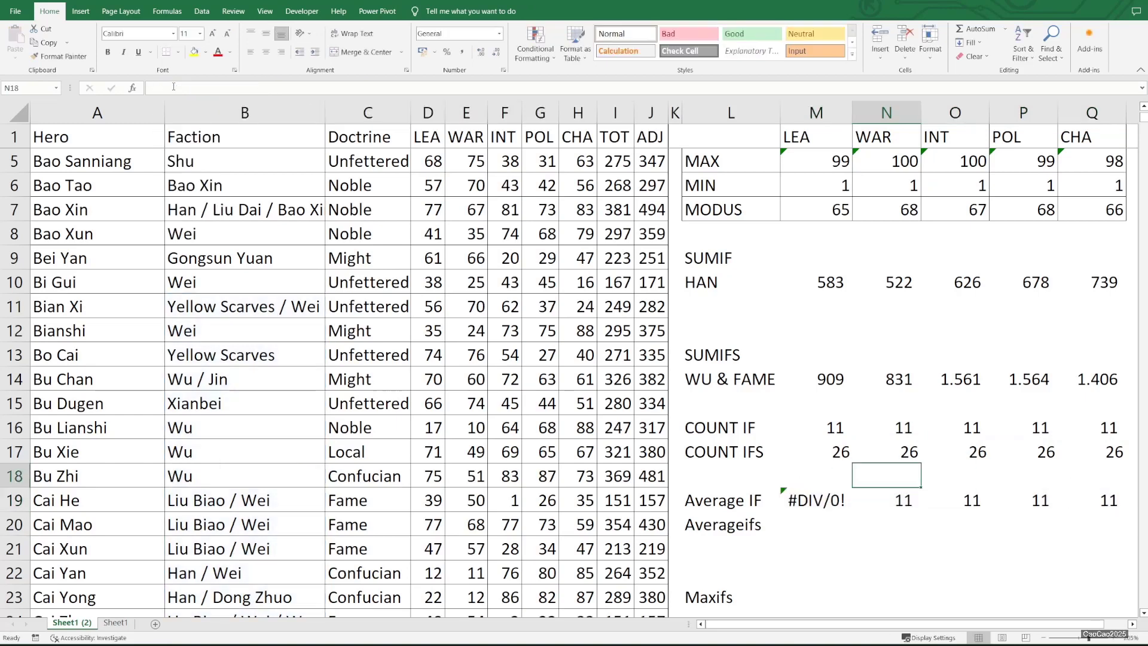
{"action": "key", "text": "Down"}
{"action": "key", "text": "Left"}
{"action": "key", "text": "Left"}
{"action": "key", "text": "Right"}
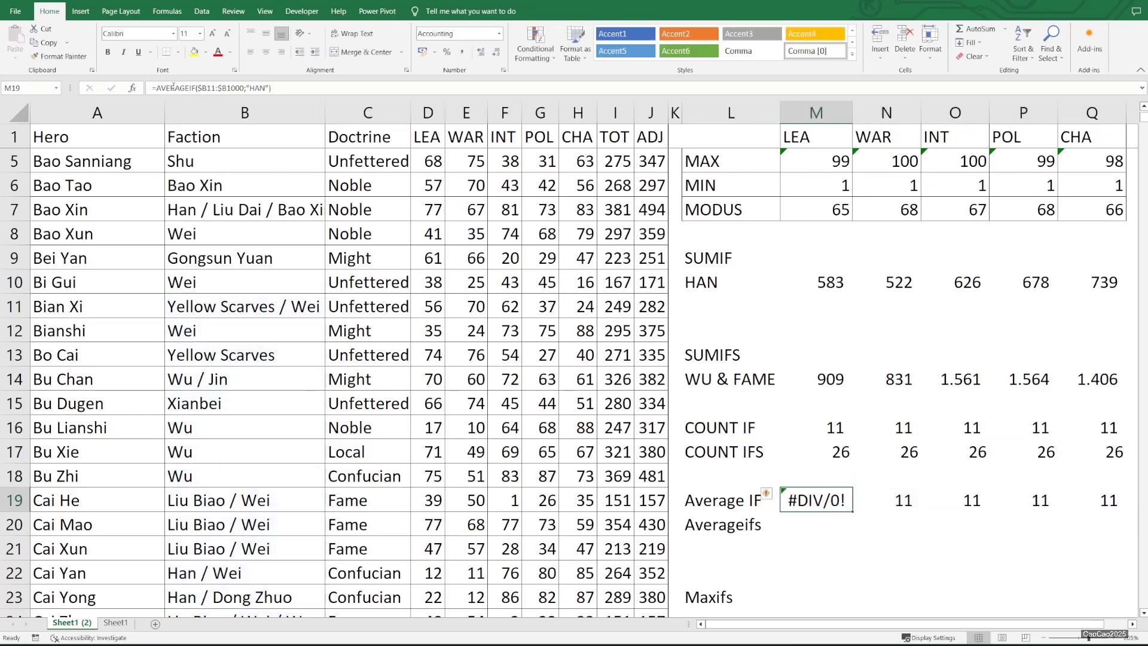
{"action": "left_click", "coordinate": [173, 88]}
{"action": "key", "text": "Right"}
{"action": "key", "text": "Right"}
{"action": "key", "text": "Right"}
{"action": "key", "text": "Right"}
{"action": "key", "text": "Right"}
{"action": "key", "text": "Right"}
{"action": "key", "text": "Right"}
{"action": "key", "text": "Right"}
{"action": "key", "text": "Right"}
{"action": "key", "text": "Right"}
{"action": "key", "text": "Right"}
{"action": "key", "text": "Right"}
{"action": "key", "text": "Right"}
{"action": "key", "text": "Right"}
{"action": "key", "text": "Right"}
{"action": "key", "text": "Right"}
{"action": "key", "text": "Right"}
{"action": "key", "text": "Right"}
{"action": "key", "text": "Right"}
{"action": "key", "text": "Right"}
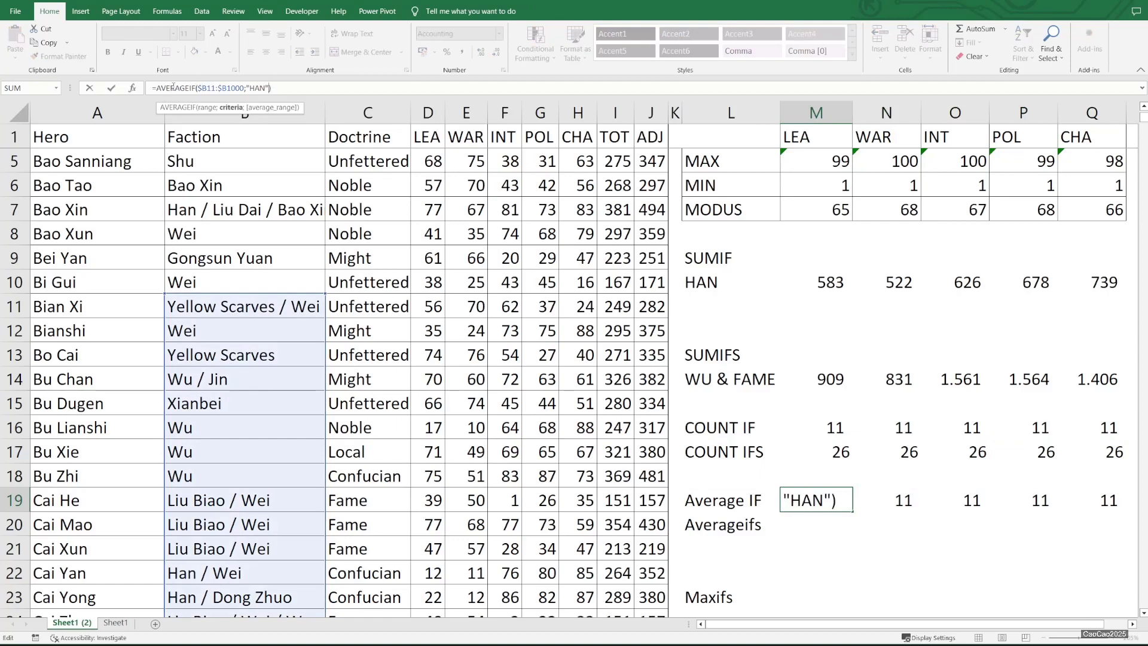
{"action": "type", "text": ";"}
{"action": "scroll", "coordinate": [371, 317], "scroll_direction": "up", "scroll_amount": 1}
{"action": "key", "text": "Escape"}
Start a new AVERAGEIF formula in M19 with the Faction range B2:B991 and the criterion "HAN"
{"action": "type", "text": "=AVER"}
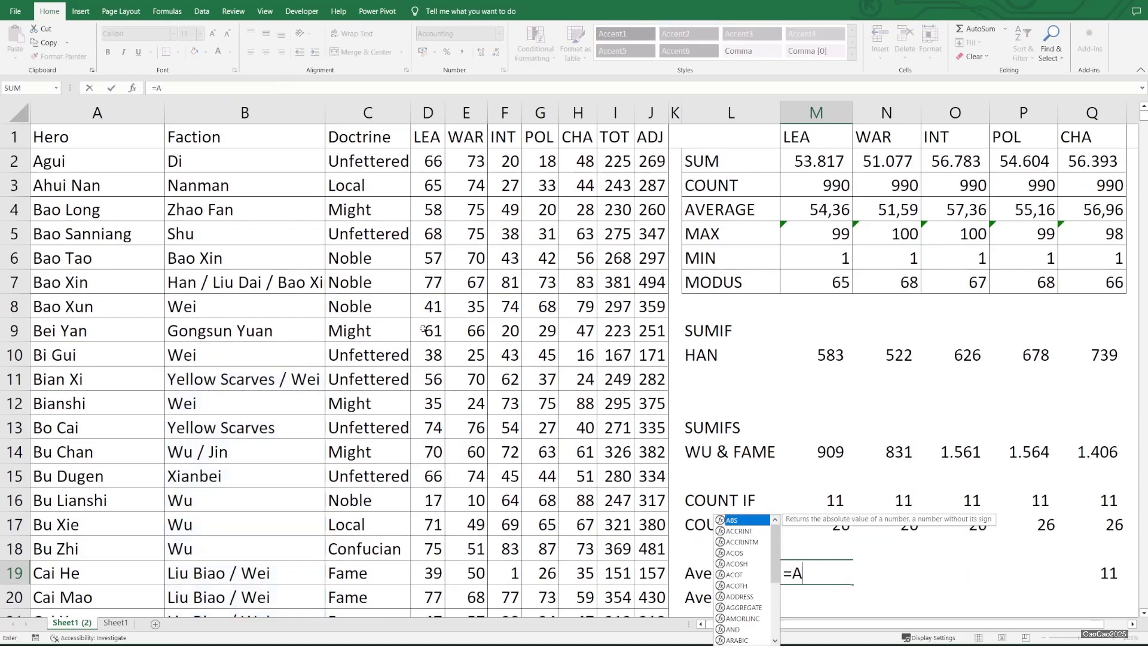
{"action": "key", "text": "BackSpace"}
{"action": "type", "text": "RAGEIF("}
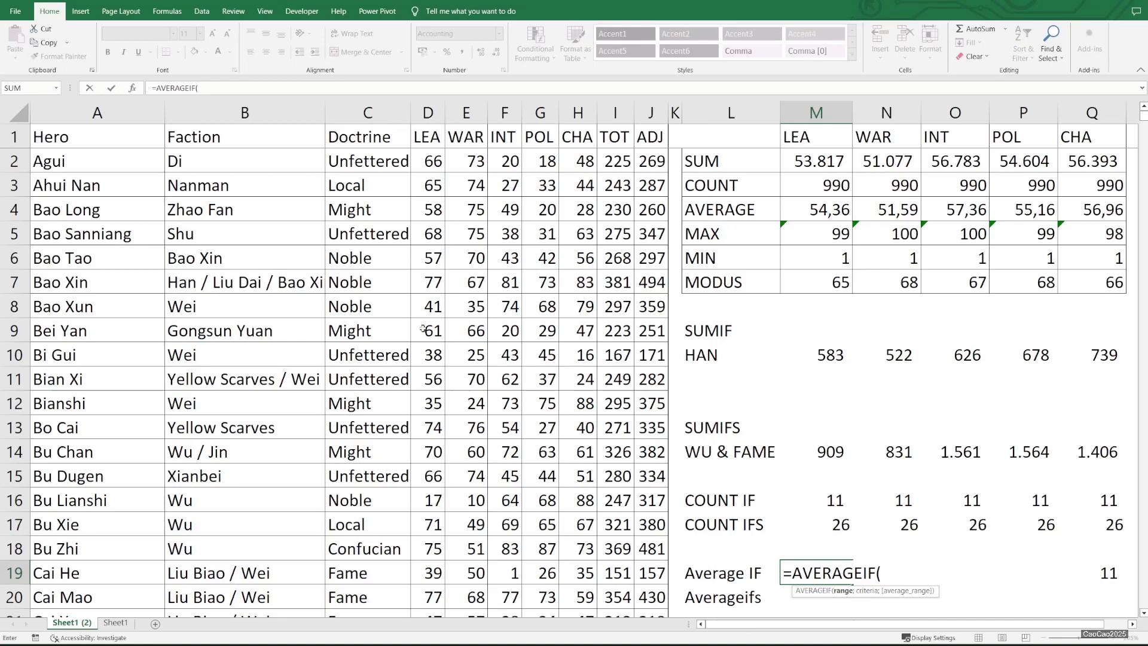
{"action": "key", "text": "ctrl+Home"}
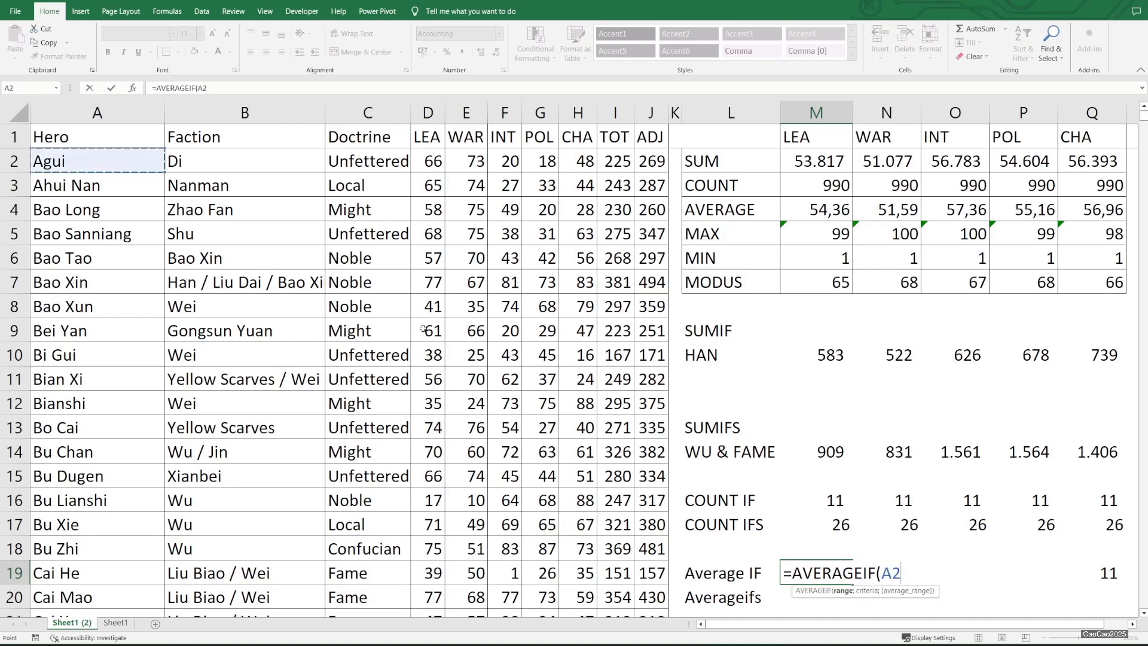
{"action": "key", "text": "Right"}
{"action": "key", "text": "ctrl+shift+Down"}
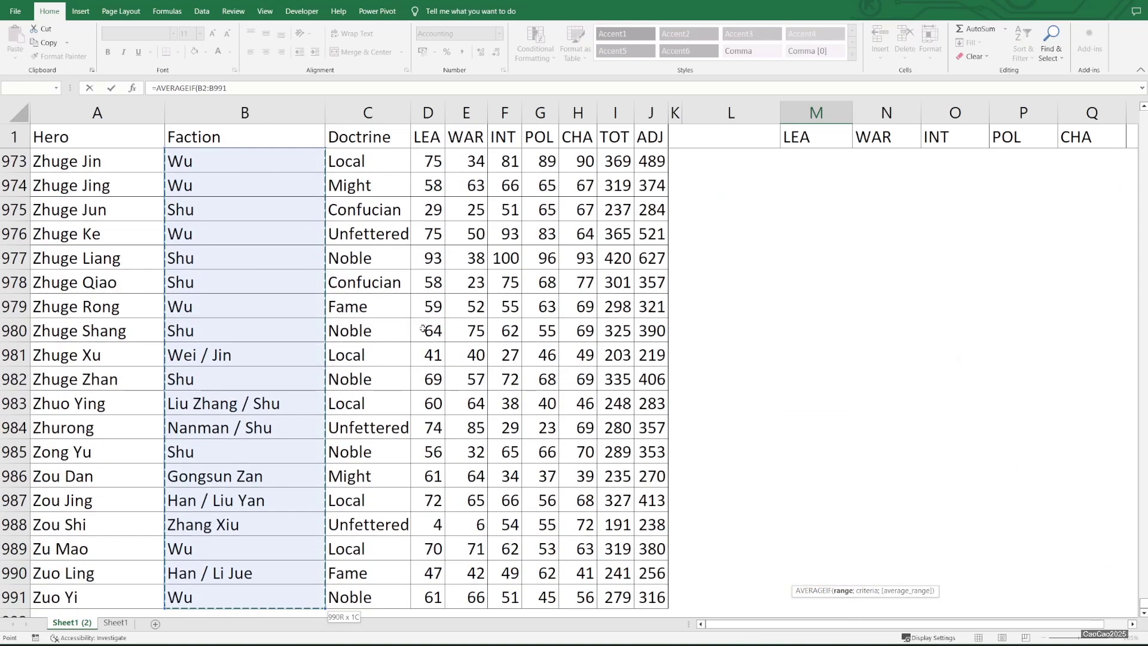
{"action": "type", "text": ";\"HAN\";"}
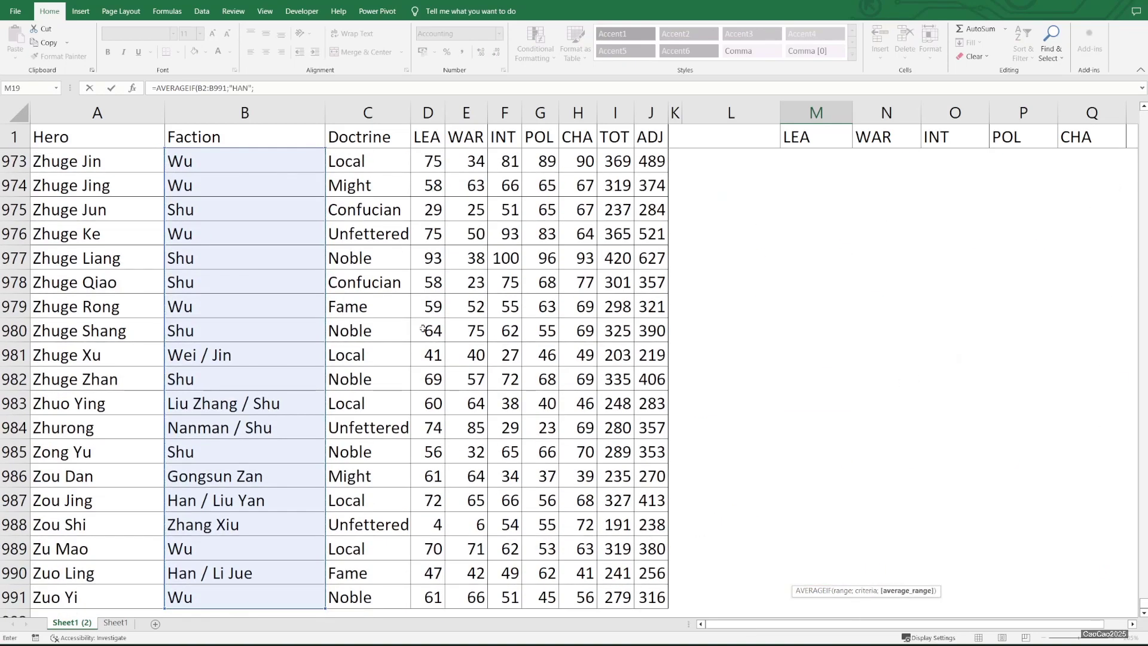
Complete M19's AVERAGEIF formula with the LEA values D2:D991 as the average range
{"action": "key", "text": "ctrl+Home"}
{"action": "key", "text": "Right"}
{"action": "key", "text": "Right"}
{"action": "key", "text": "Right"}
{"action": "key", "text": "ctrl+shift+Down"}
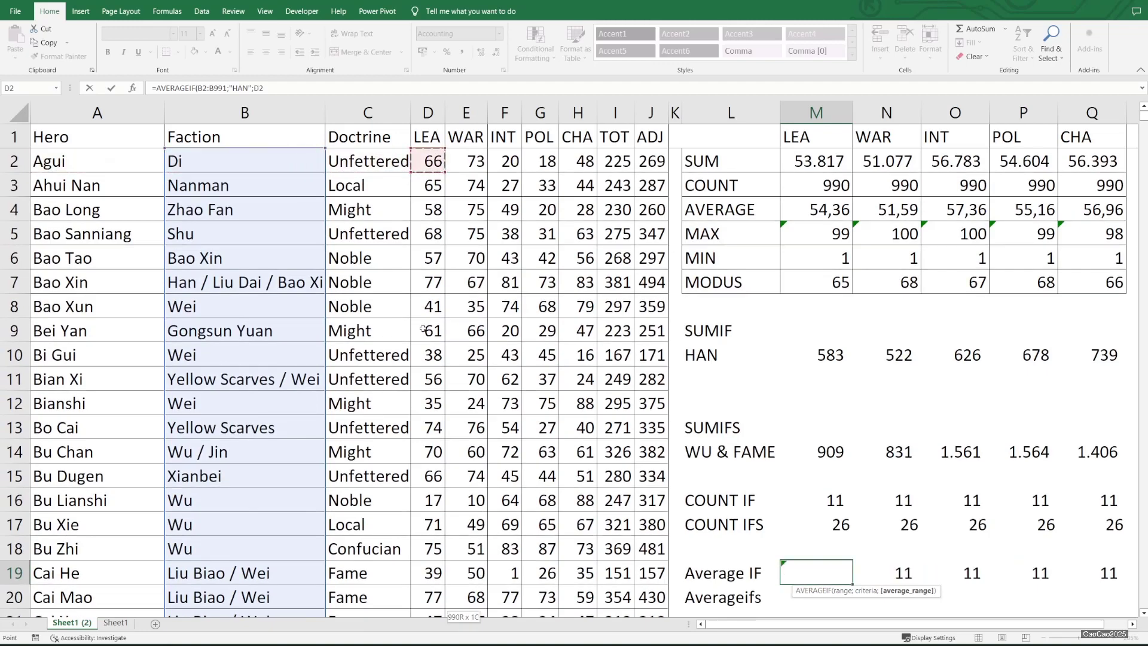
{"action": "key", "text": "Return"}
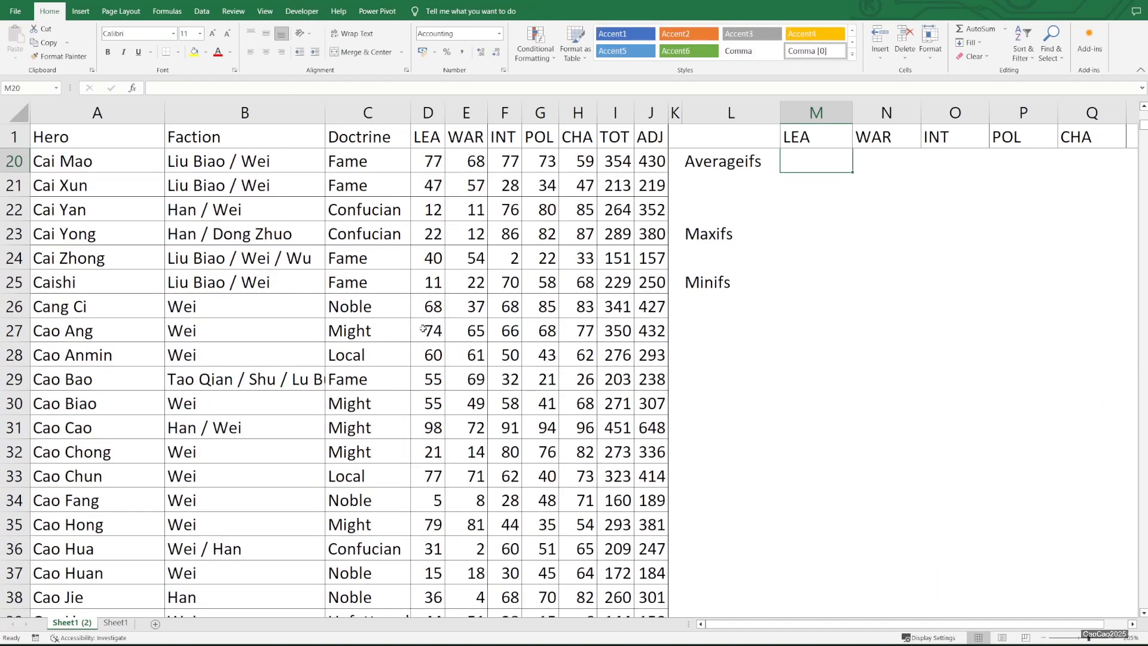
Lock the Faction range in M19's AVERAGEIF formula as $B$2:$B$991
{"action": "key", "text": "Up"}
{"action": "scroll", "coordinate": [654, 403], "scroll_direction": "up", "scroll_amount": 3}
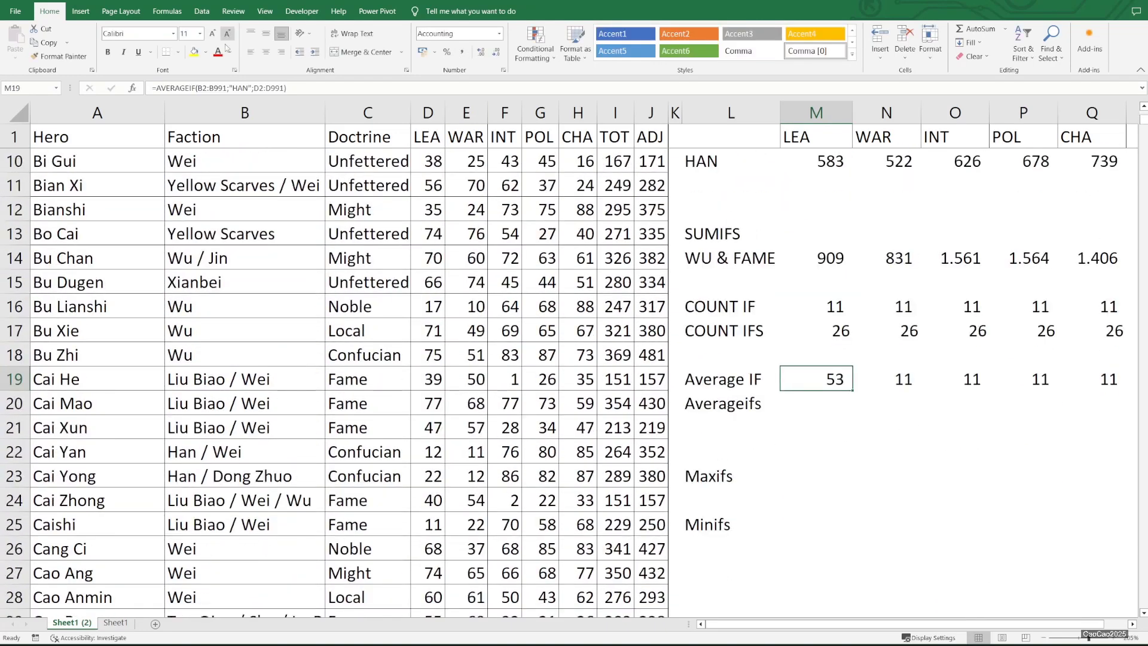
{"action": "double_click", "coordinate": [829, 381]}
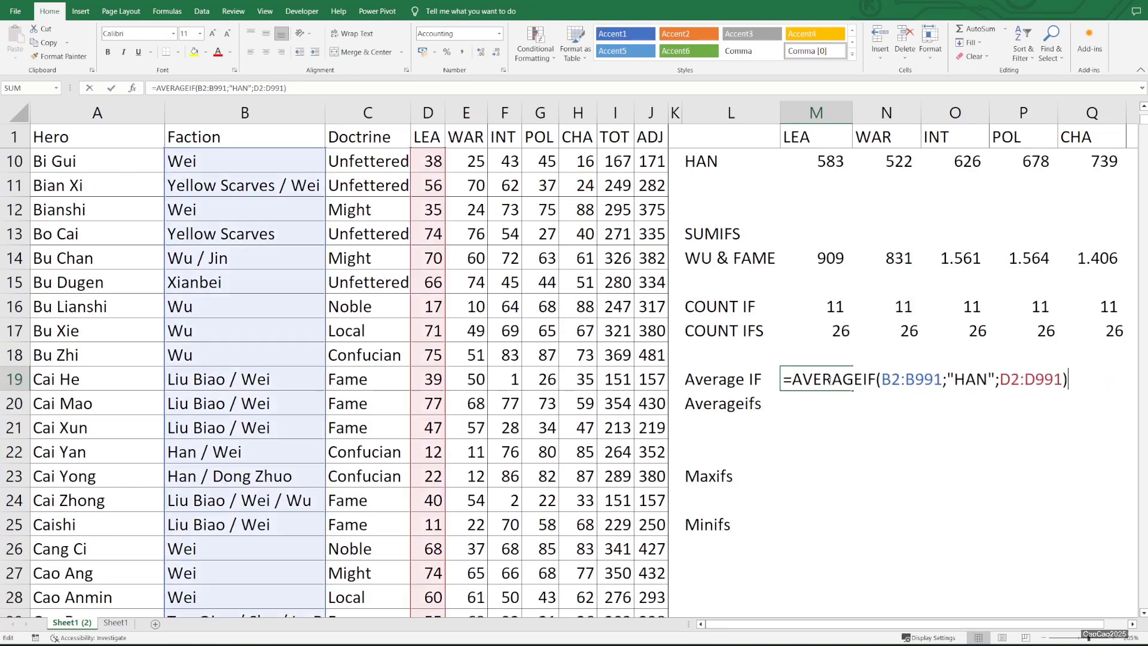
{"action": "left_click", "coordinate": [891, 380]}
{"action": "key", "text": "F4"}
{"action": "left_click", "coordinate": [926, 379]}
{"action": "key", "text": "F4"}
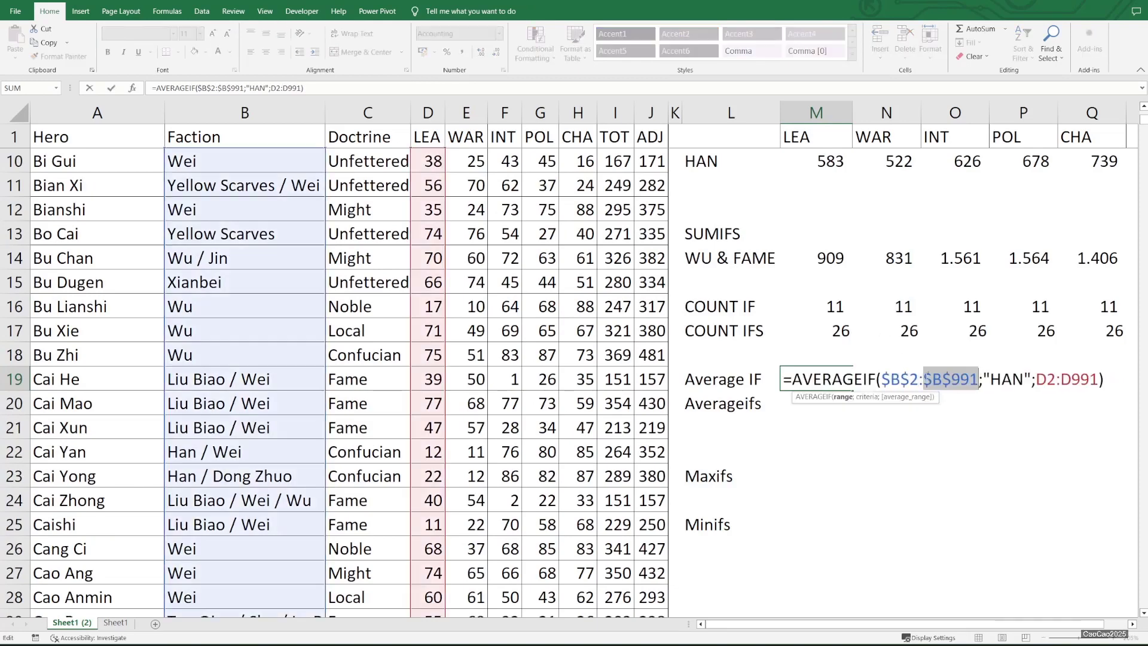
{"action": "key", "text": "ctrl+Return"}
Copy the AVERAGEIF formula from M19 across the row to Q19
{"action": "key", "text": "ctrl+c"}
{"action": "left_click", "coordinate": [926, 375]}
{"action": "key", "text": "ctrl+shift+Right"}
{"action": "key", "text": "ctrl+v"}
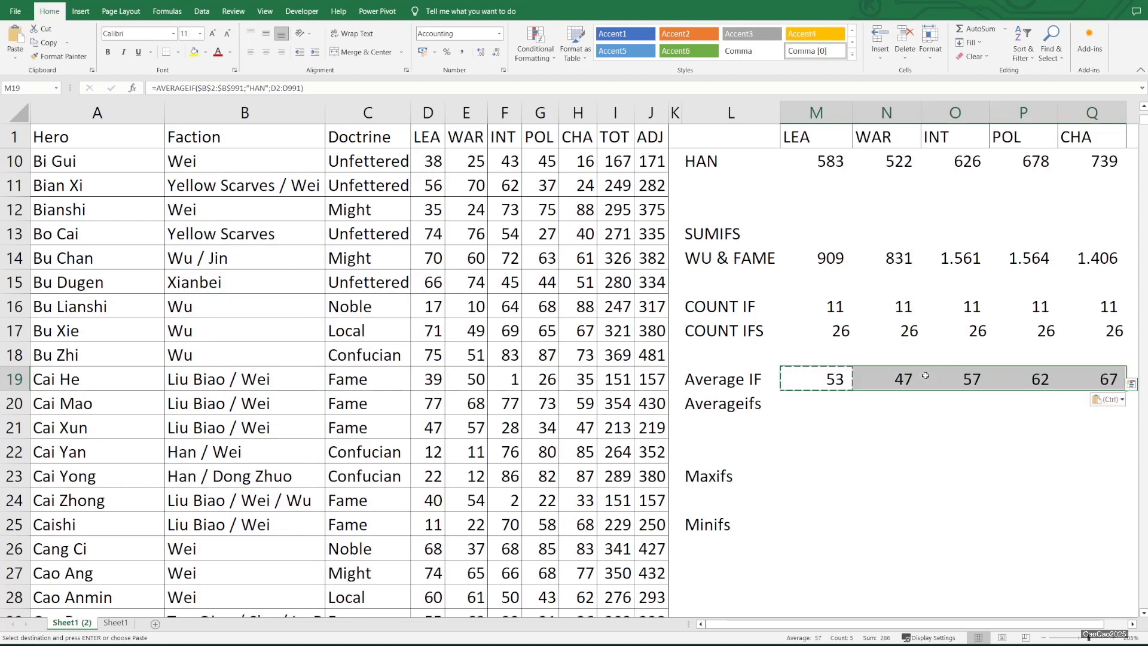
{"action": "key", "text": "Escape"}
{"action": "key", "text": "Down"}
{"action": "key", "text": "Up"}
{"action": "key", "text": "Up"}
{"action": "key", "text": "Up"}
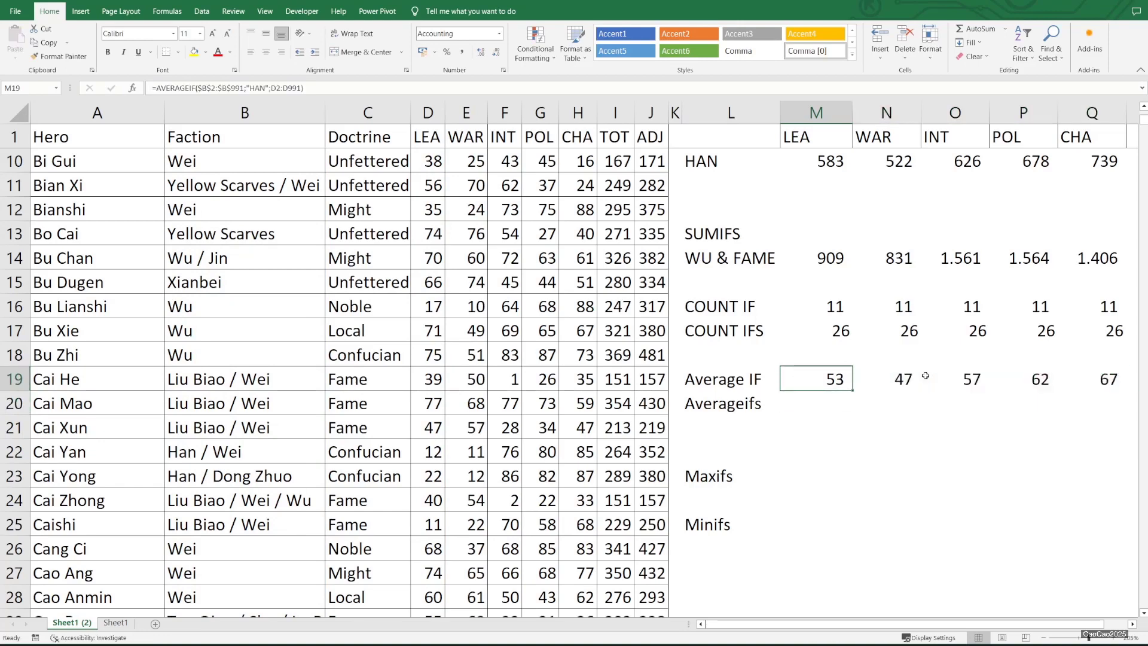
Try to copy the SUMIFS formula from M14 to M20
{"action": "key", "text": "ctrl+Up"}
{"action": "key", "text": "ctrl+Up"}
{"action": "key", "text": "ctrl+c"}
{"action": "key", "text": "ctrl+Down"}
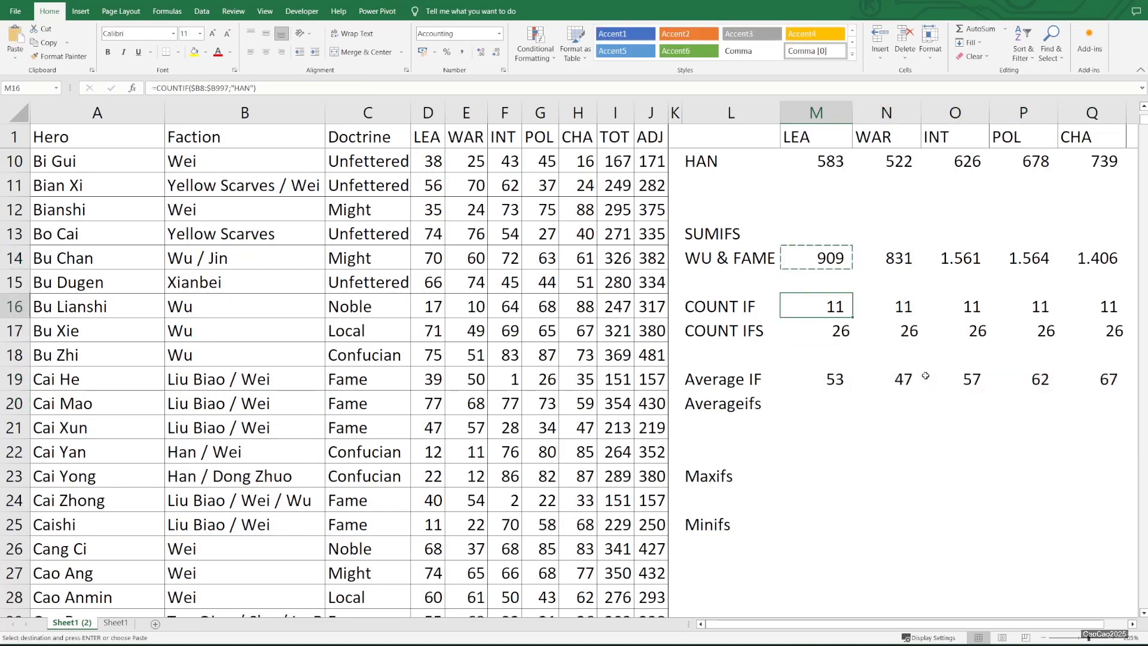
{"action": "key", "text": "ctrl+Down"}
{"action": "key", "text": "ctrl+Down"}
{"action": "key", "text": "Down"}
{"action": "key", "text": "ctrl+v"}
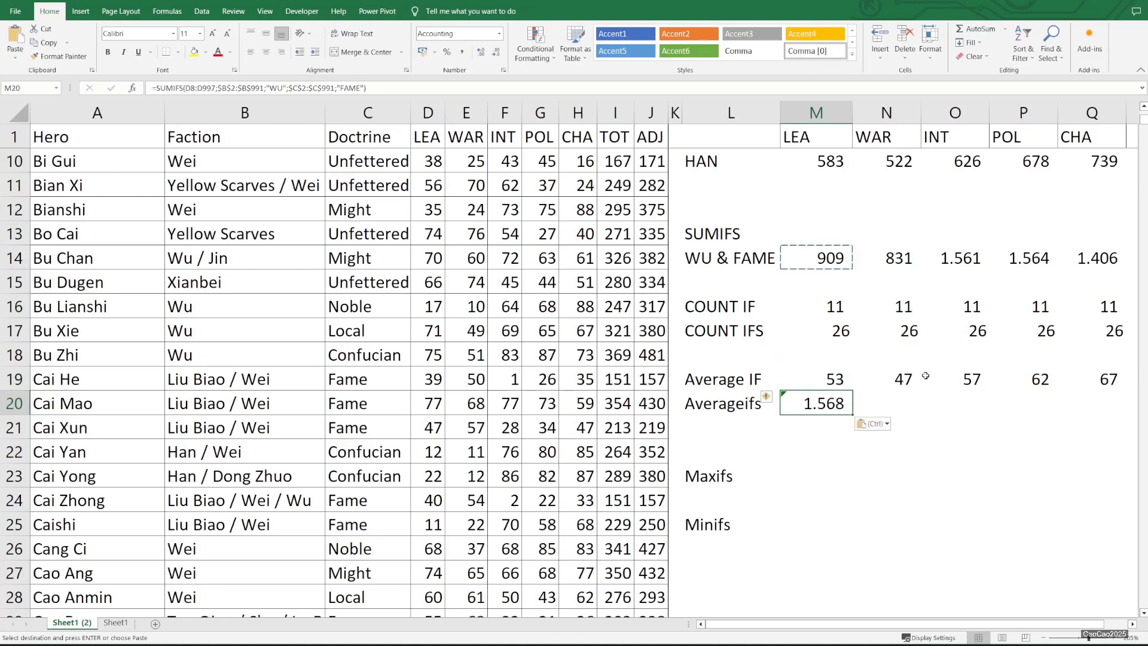
{"action": "key", "text": "ctrl+z"}
Lock the rows of the sum range in M14's SUMIFS formula as D$2:D$991
{"action": "left_click", "coordinate": [834, 267]}
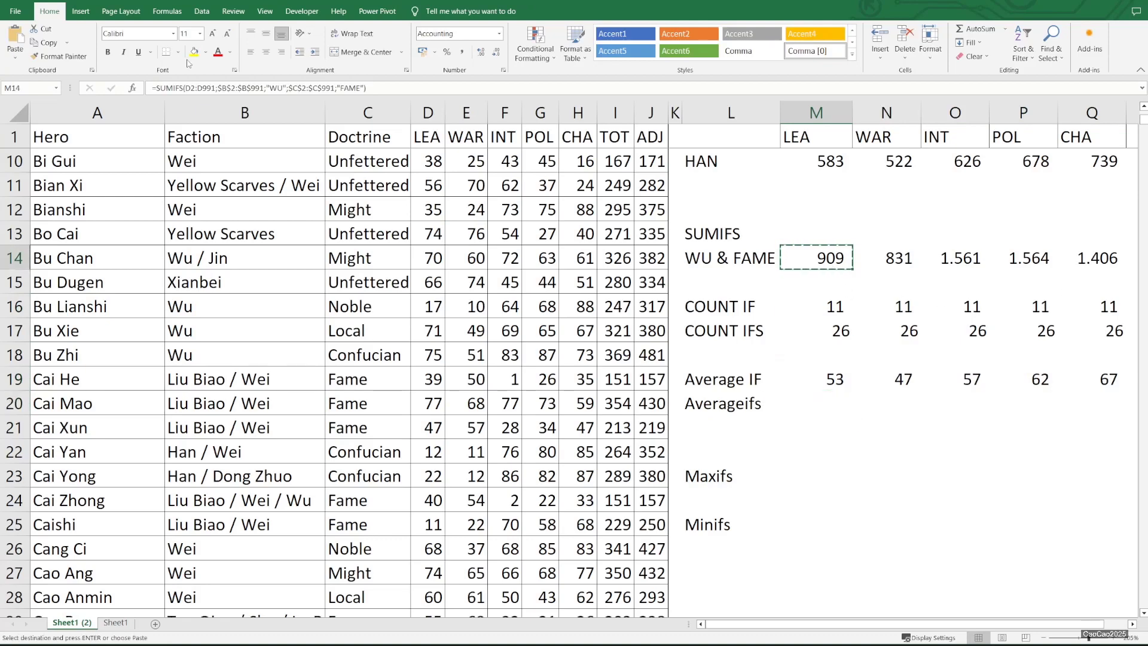
{"action": "left_click", "coordinate": [206, 88]}
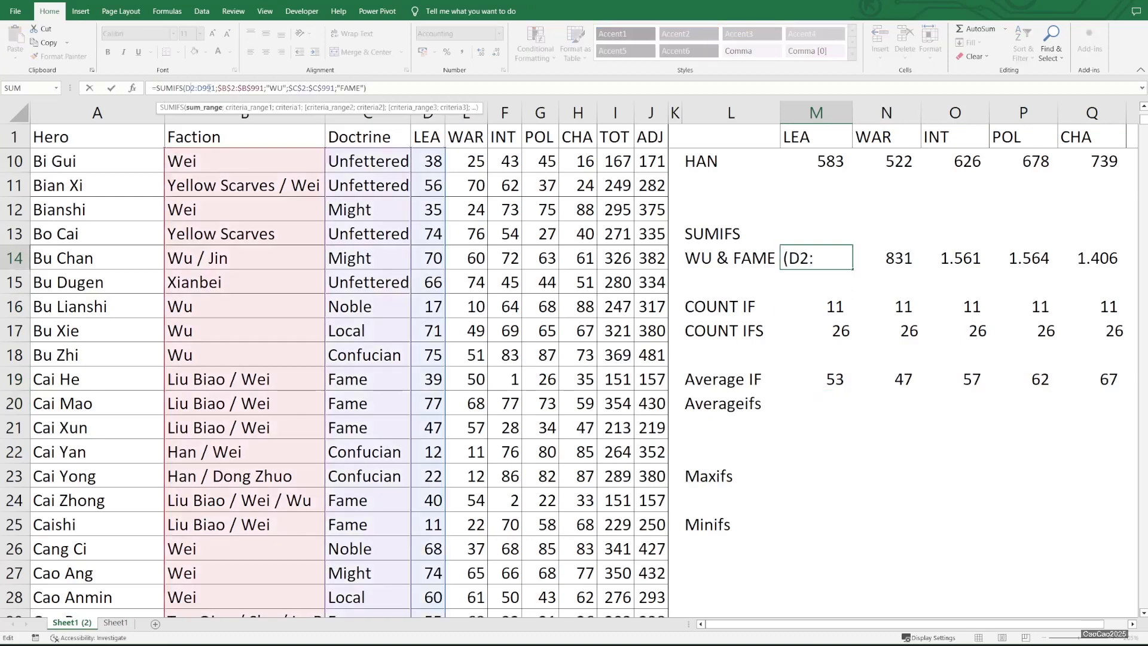
{"action": "key", "text": "F4"}
{"action": "key", "text": "F4"}
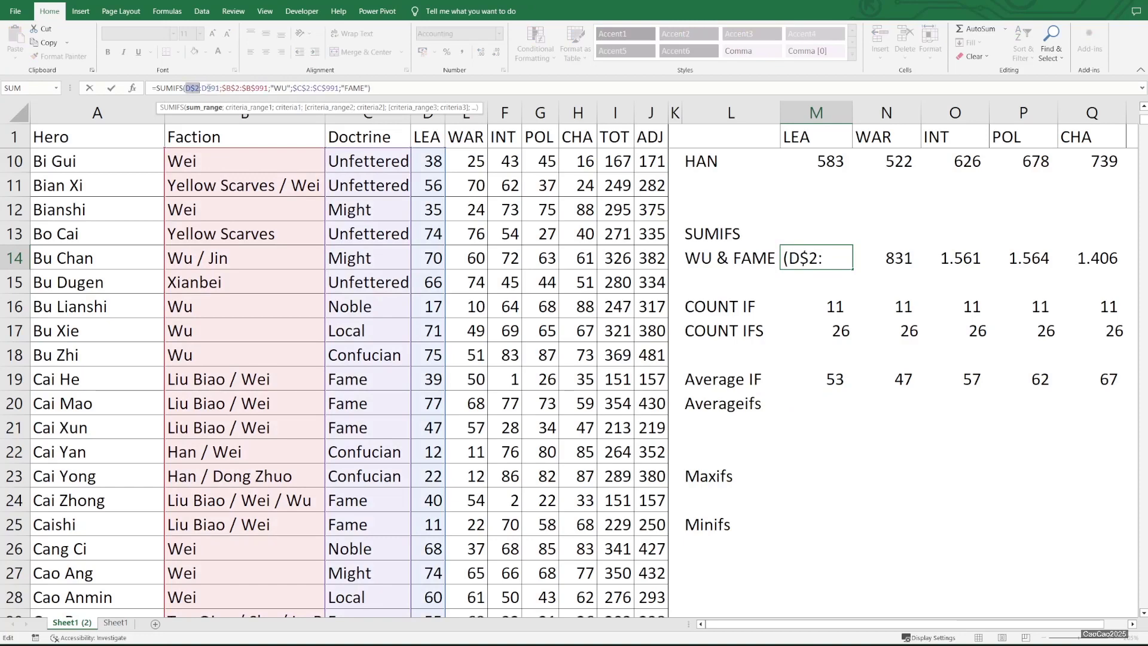
{"action": "key", "text": "F4"}
{"action": "key", "text": "F4"}
{"action": "key", "text": "F4"}
{"action": "key", "text": "F4"}
{"action": "left_click", "coordinate": [210, 88]}
{"action": "key", "text": "F4"}
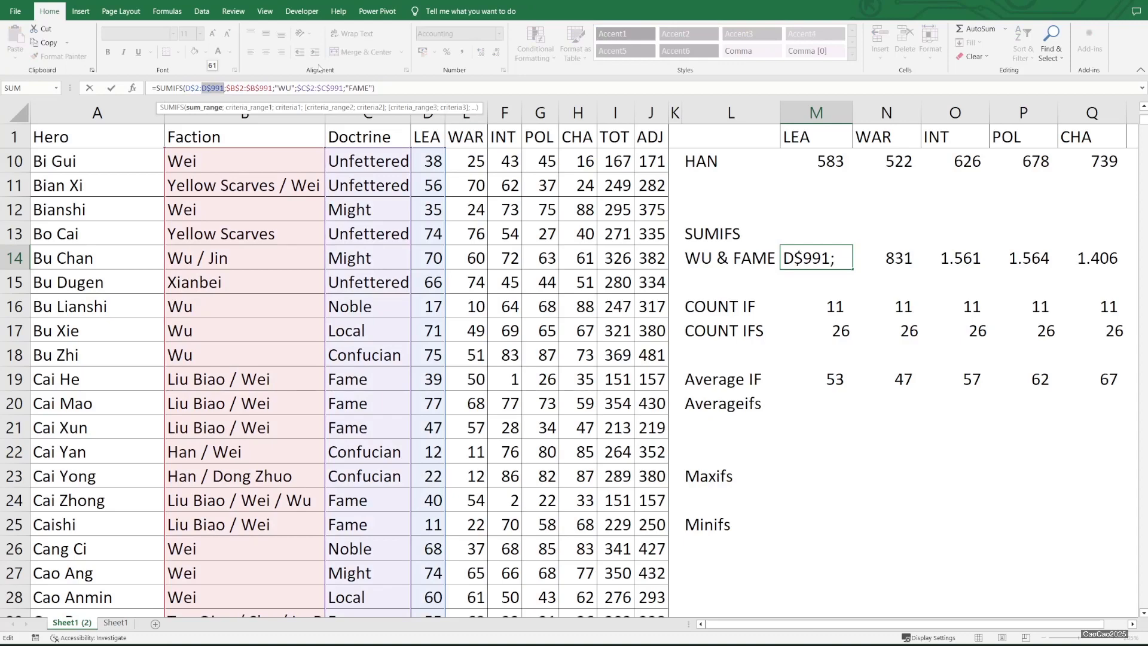
{"action": "key", "text": "Return"}
Copy the SUMIFS formula from M14 across the WU & FAME row to Q14
{"action": "key", "text": "Up"}
{"action": "key", "text": "ctrl+c"}
{"action": "key", "text": "ctrl+shift+Right"}
{"action": "key", "text": "ctrl+v"}
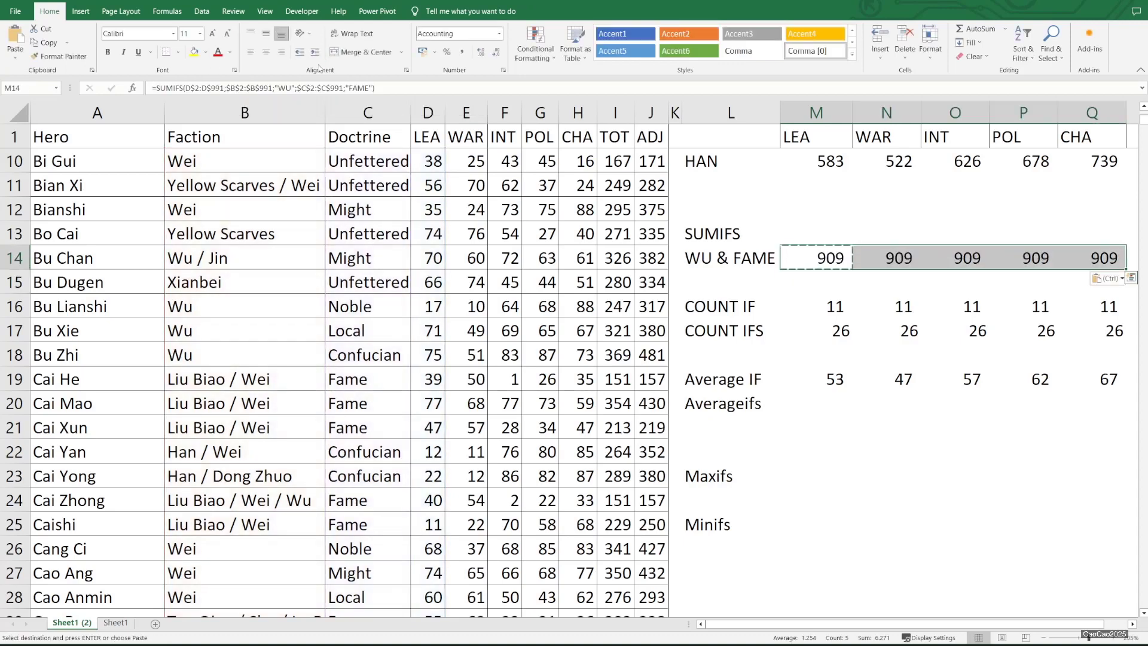
Copy the SUMIFS formulas in M14:Q14 to the Averageifs row, M20:Q20
{"action": "key", "text": "ctrl+c"}
{"action": "key", "text": "Down"}
{"action": "key", "text": "Down"}
{"action": "key", "text": "Down"}
{"action": "key", "text": "Down"}
{"action": "key", "text": "Down"}
{"action": "key", "text": "Down"}
{"action": "key", "text": "ctrl+v"}
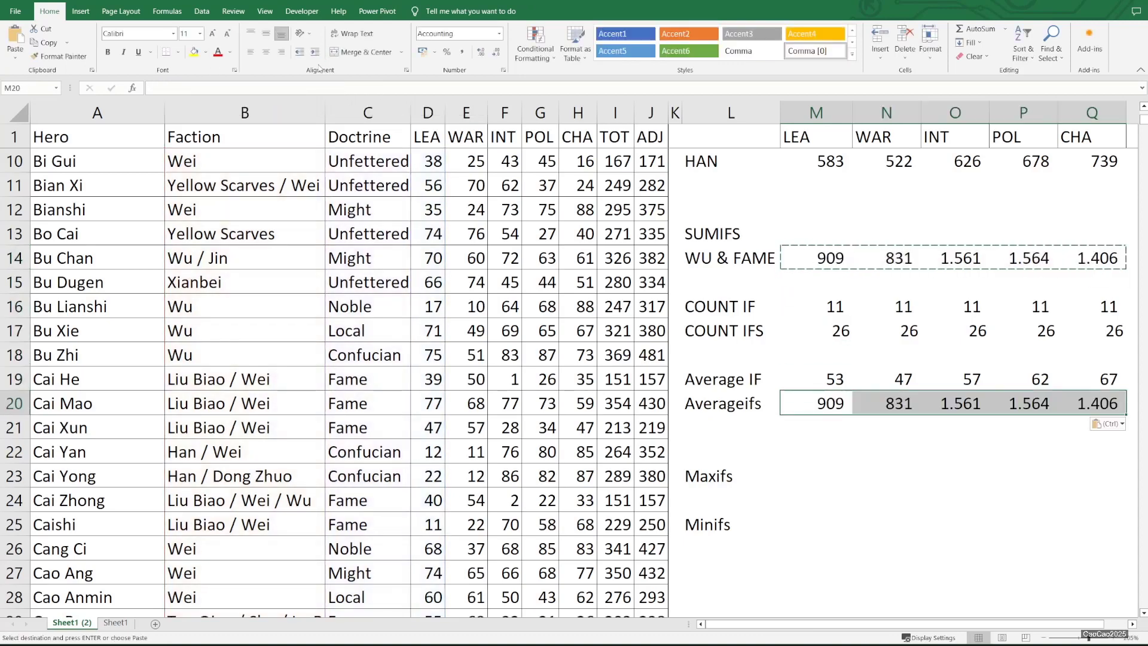
Replace the SUMIFS function in M20 with AVERAGEIFS, keeping the WU and FAME criteria
{"action": "key", "text": "Left"}
{"action": "key", "text": "Right"}
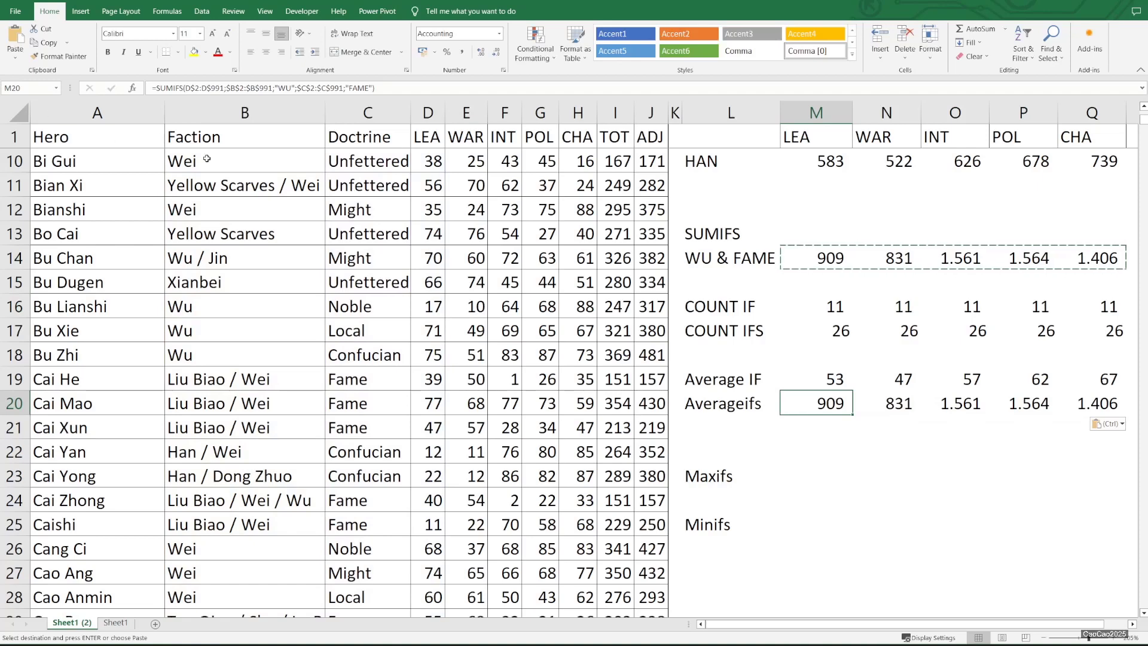
{"action": "key", "text": "F2"}
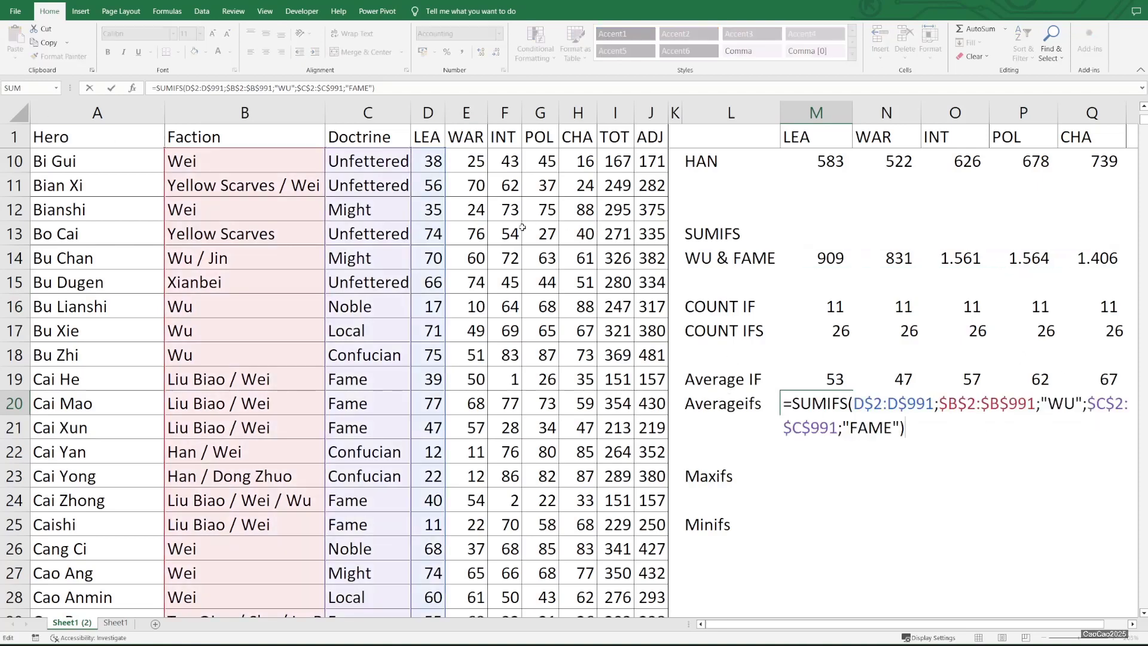
{"action": "double_click", "coordinate": [818, 403]}
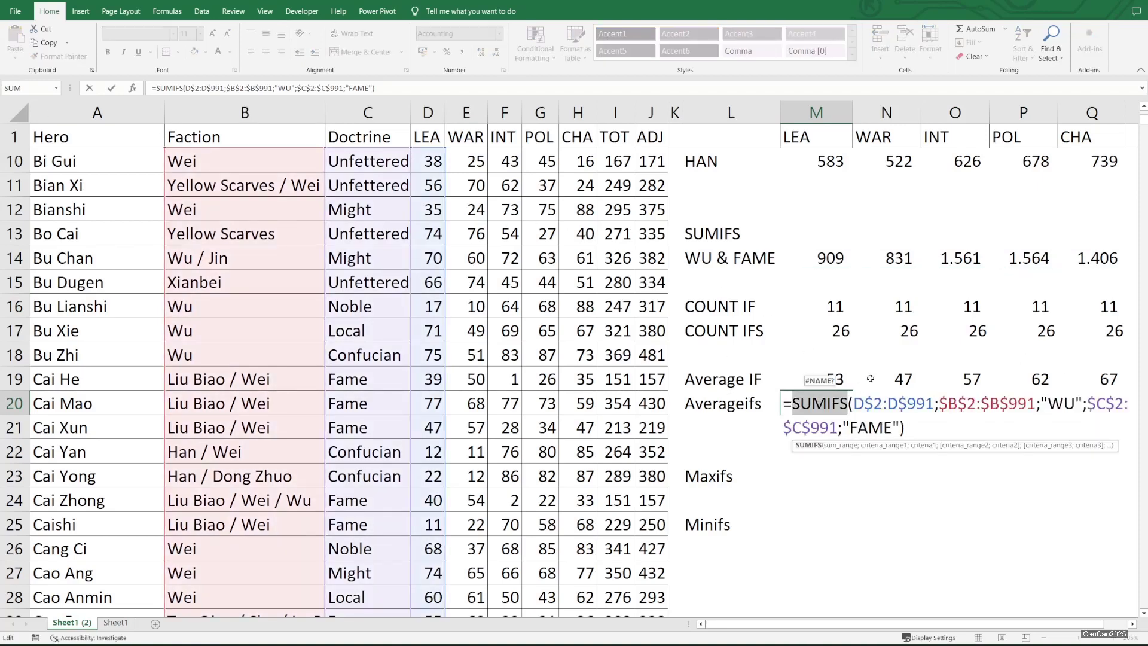
{"action": "type", "text": "AVERAGE"}
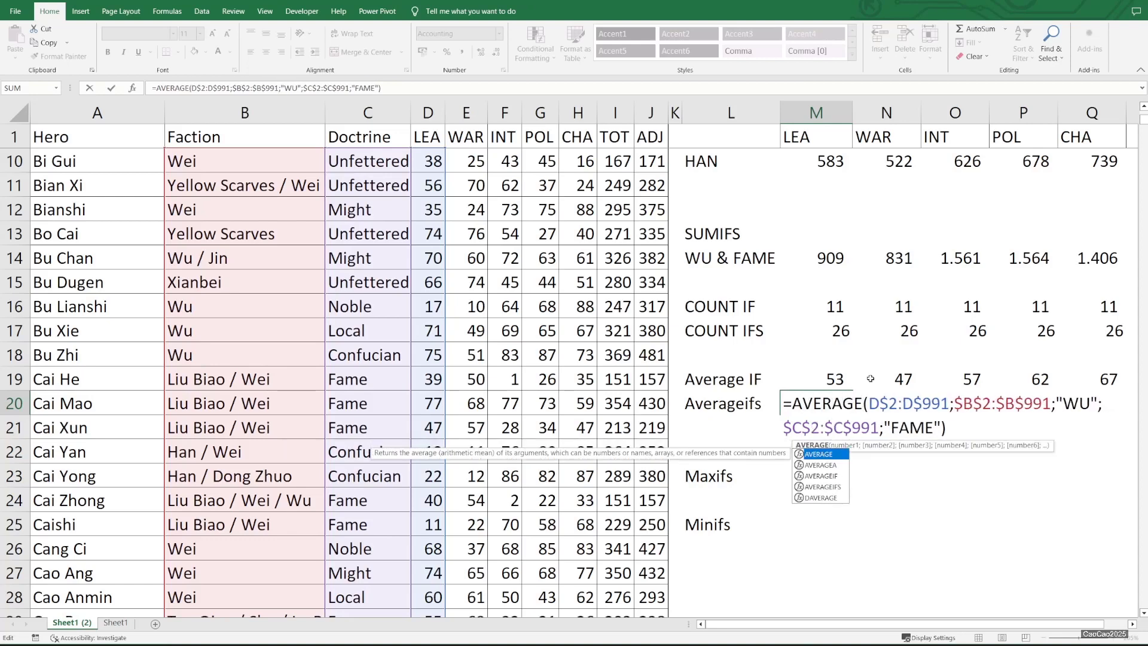
{"action": "type", "text": "K"}
{"action": "key", "text": "BackSpace"}
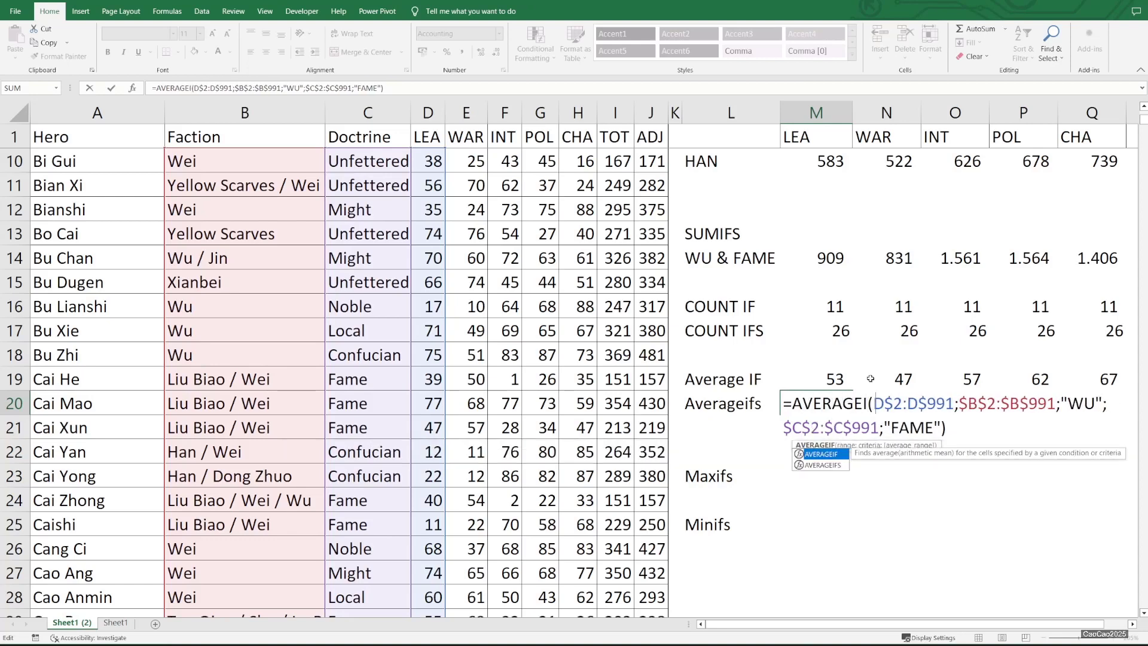
{"action": "type", "text": "IFS"}
{"action": "key", "text": "Return"}
Copy the AVERAGEIFS formula from M20 across the row to Q20
{"action": "key", "text": "Up"}
{"action": "key", "text": "ctrl+c"}
{"action": "key", "text": "shift+Right"}
{"action": "key", "text": "shift+Right"}
{"action": "key", "text": "shift+Right"}
{"action": "key", "text": "shift+Right"}
{"action": "key", "text": "ctrl+v"}
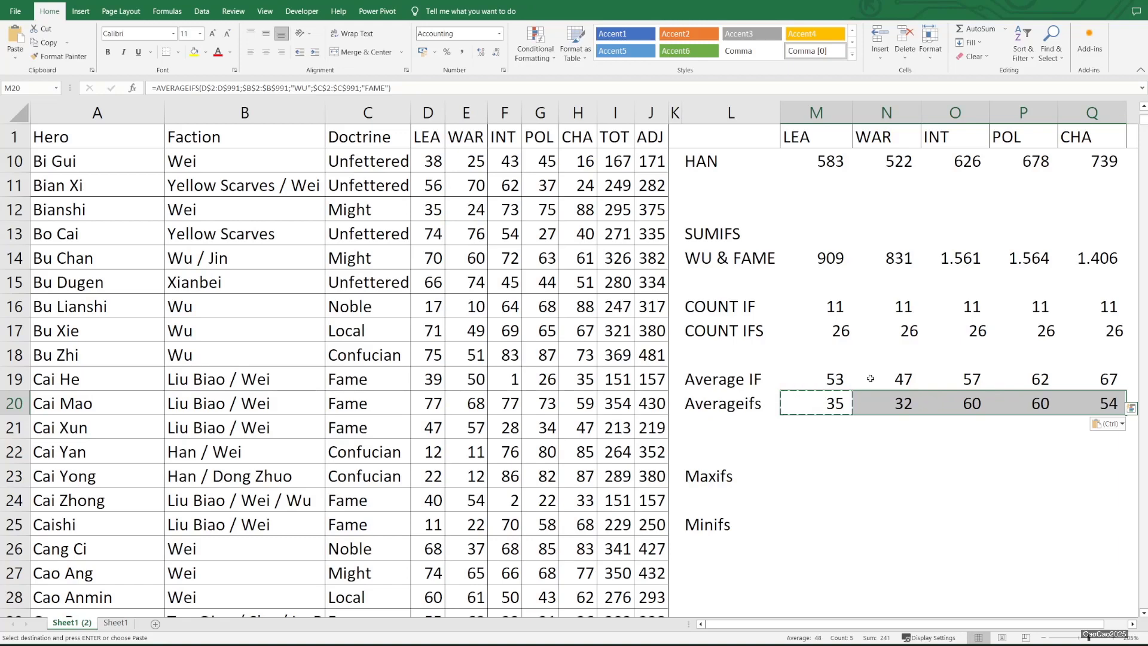
Copy the AVERAGEIF formulas in M19:Q19 to the Maxifs row, M23:Q23
{"action": "key", "text": "Down"}
{"action": "key", "text": "Up"}
{"action": "key", "text": "Up"}
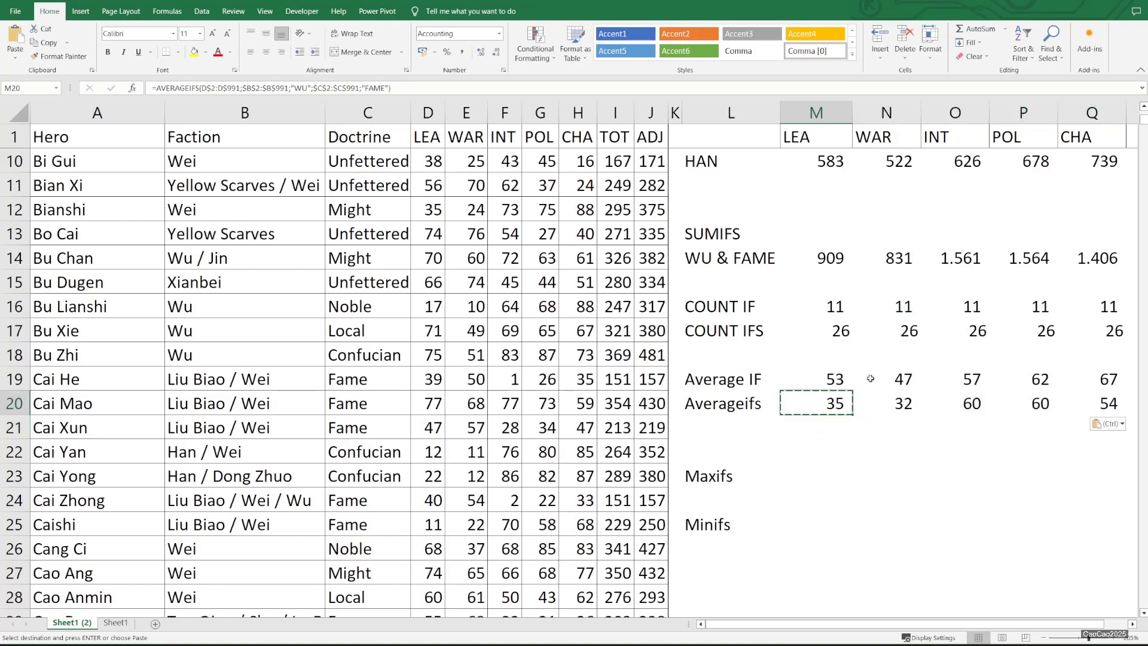
{"action": "key", "text": "shift+Right"}
{"action": "key", "text": "shift+Right"}
{"action": "key", "text": "shift+Right"}
{"action": "key", "text": "shift+Right"}
{"action": "key", "text": "ctrl+c"}
{"action": "key", "text": "Down"}
{"action": "key", "text": "Down"}
{"action": "key", "text": "Down"}
{"action": "key", "text": "Down"}
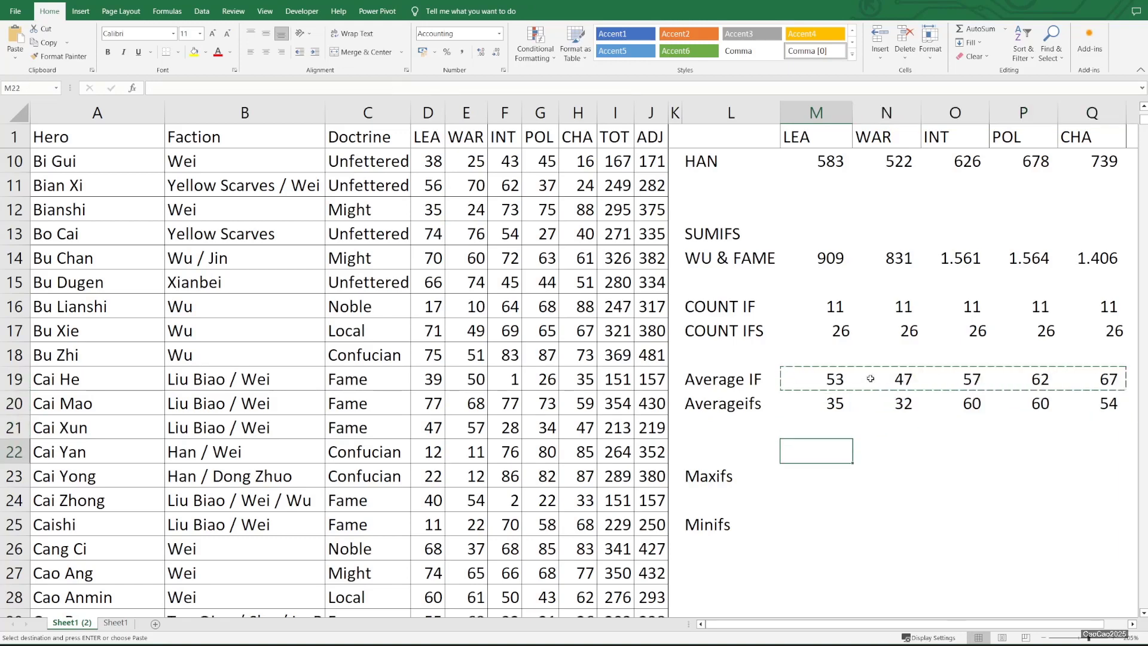
{"action": "key", "text": "ctrl+v"}
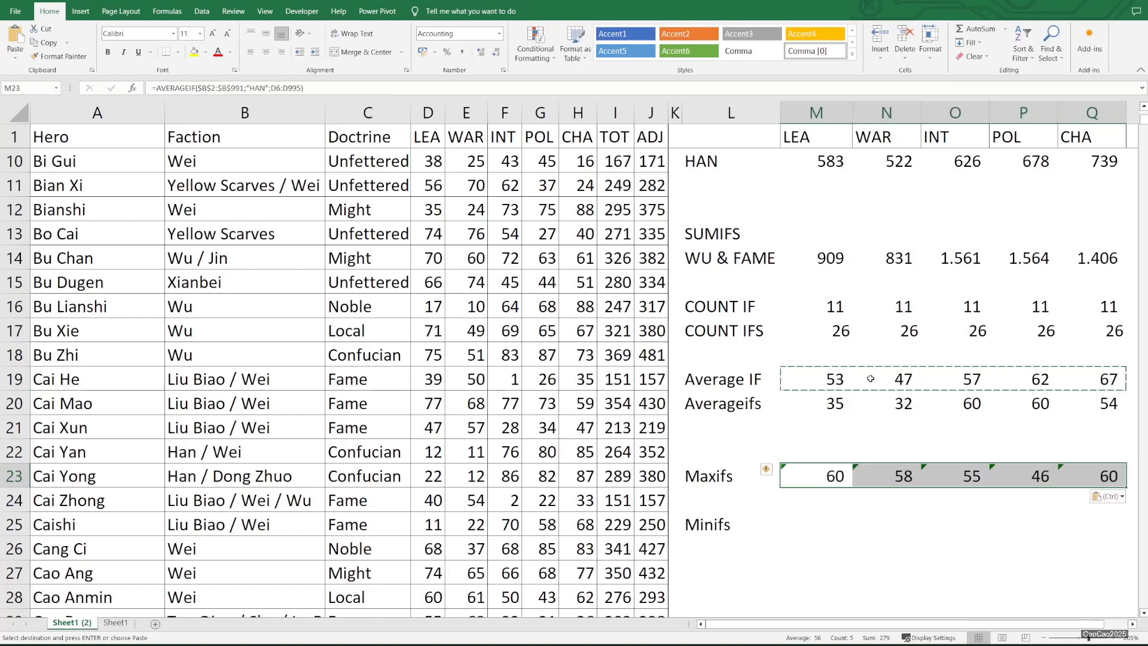
Try to turn M23's AVERAGEIF formula into MAXIF and then MAXIFS
{"action": "left_click", "coordinate": [831, 473]}
{"action": "left_click", "coordinate": [161, 88]}
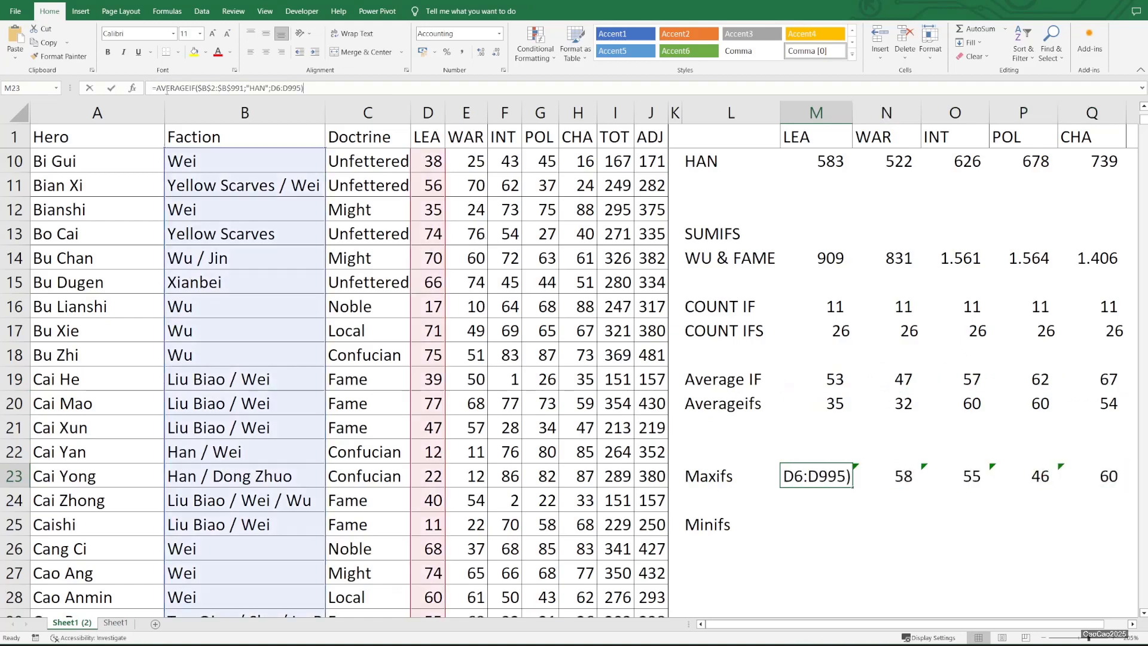
{"action": "double_click", "coordinate": [162, 88]}
{"action": "type", "text": "MAXIF"}
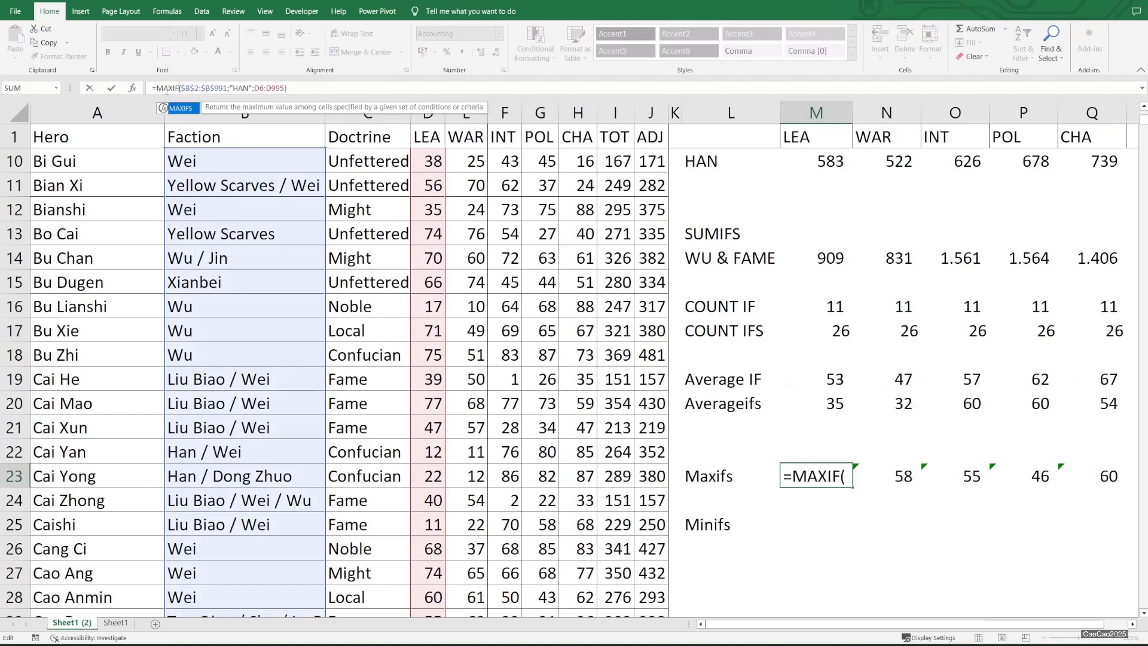
{"action": "key", "text": "ctrl+Return"}
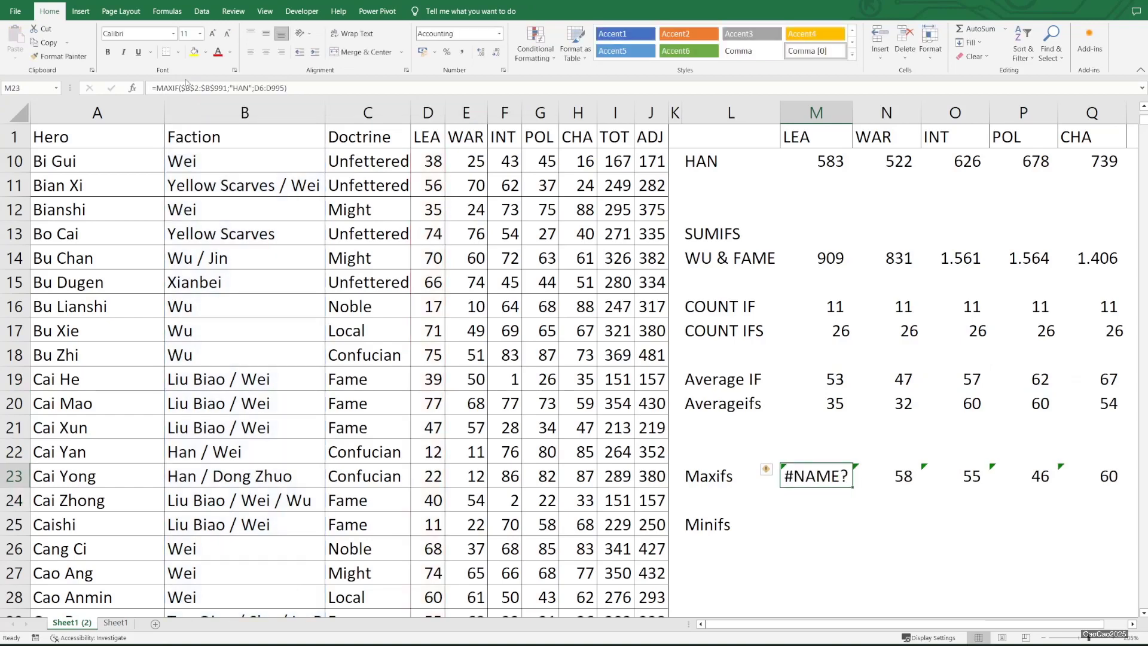
{"action": "left_click", "coordinate": [182, 88]}
{"action": "type", "text": "S"}
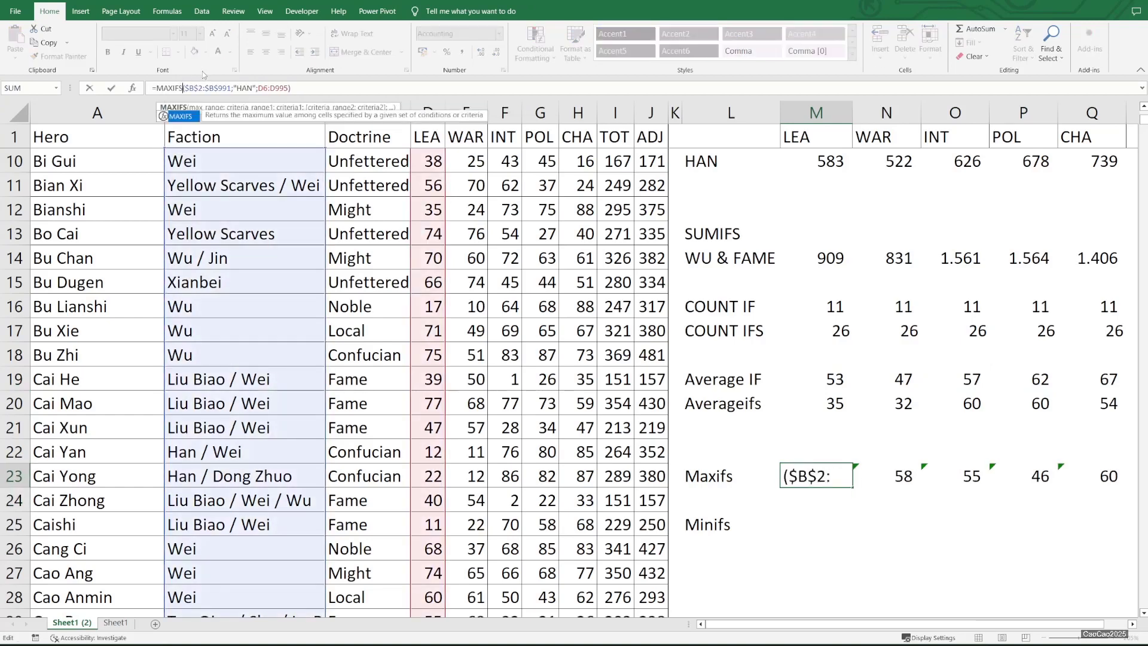
{"action": "key", "text": "Return"}
{"action": "key", "text": "Escape"}
{"action": "key", "text": "Escape"}
Copy the AVERAGEIFS formulas in M20:Q20 over the Maxifs row, M23:Q23
{"action": "key", "text": "Up"}
{"action": "key", "text": "Up"}
{"action": "key", "text": "Up"}
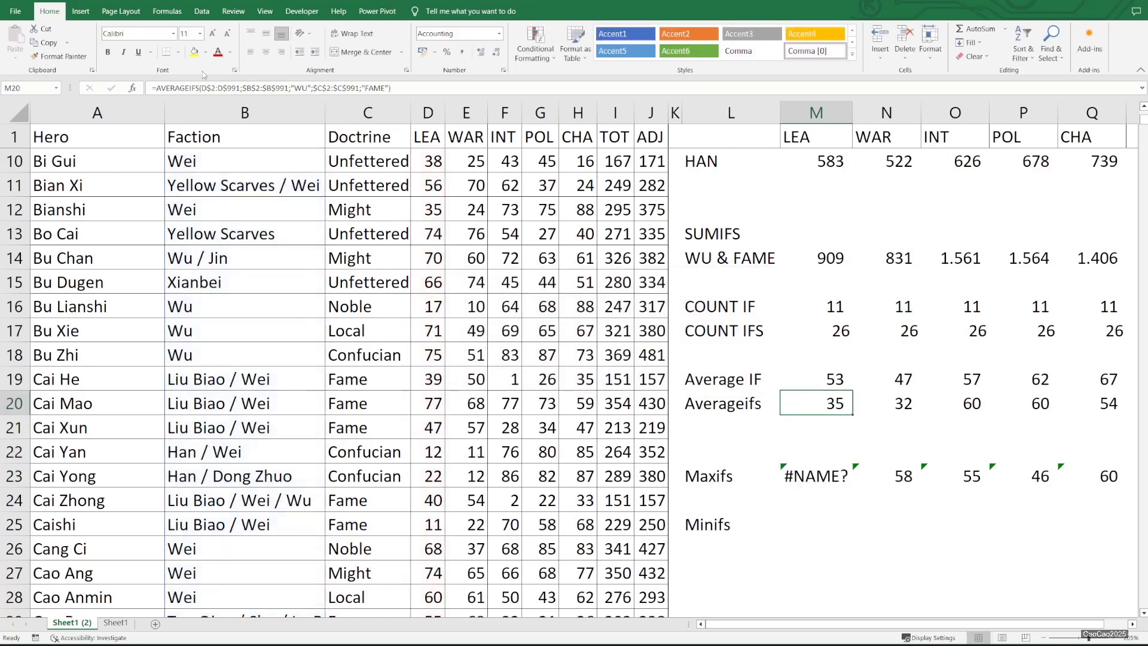
{"action": "key", "text": "shift+Right"}
{"action": "key", "text": "shift+Right"}
{"action": "key", "text": "shift+Right"}
{"action": "key", "text": "shift+Right"}
{"action": "key", "text": "ctrl+c"}
{"action": "key", "text": "Down"}
{"action": "key", "text": "Down"}
{"action": "key", "text": "Down"}
{"action": "key", "text": "ctrl+v"}
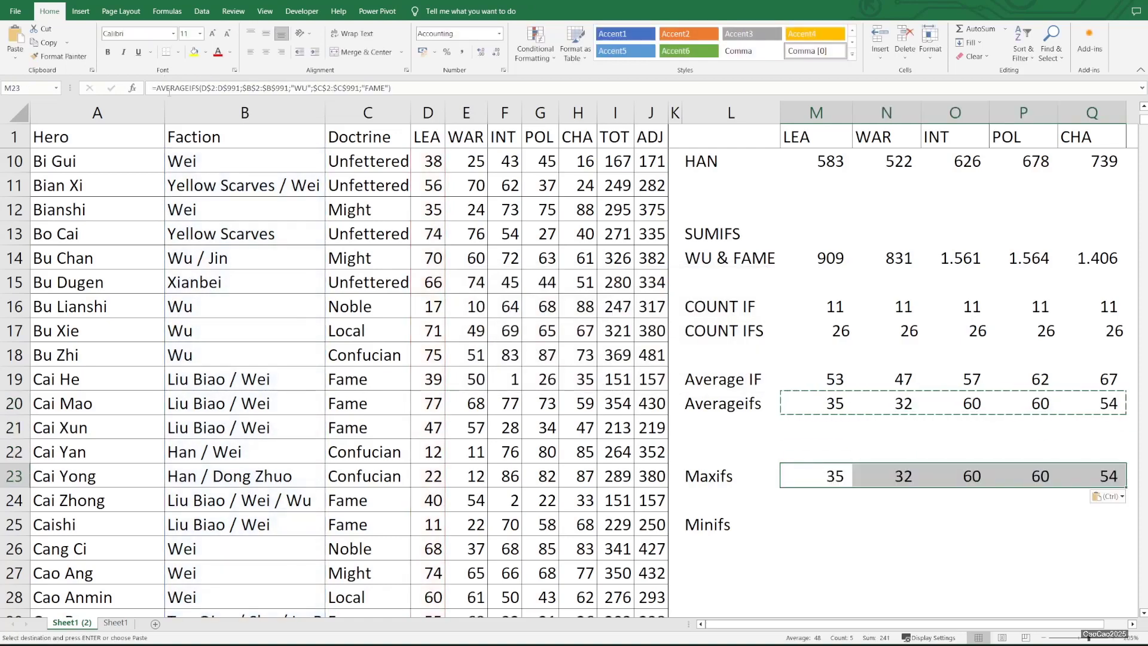
Replace the AVERAGEIFS function in M23 with MAXIFS
{"action": "left_click", "coordinate": [169, 88]}
{"action": "double_click", "coordinate": [169, 88]}
{"action": "type", "text": "MAXIFS"}
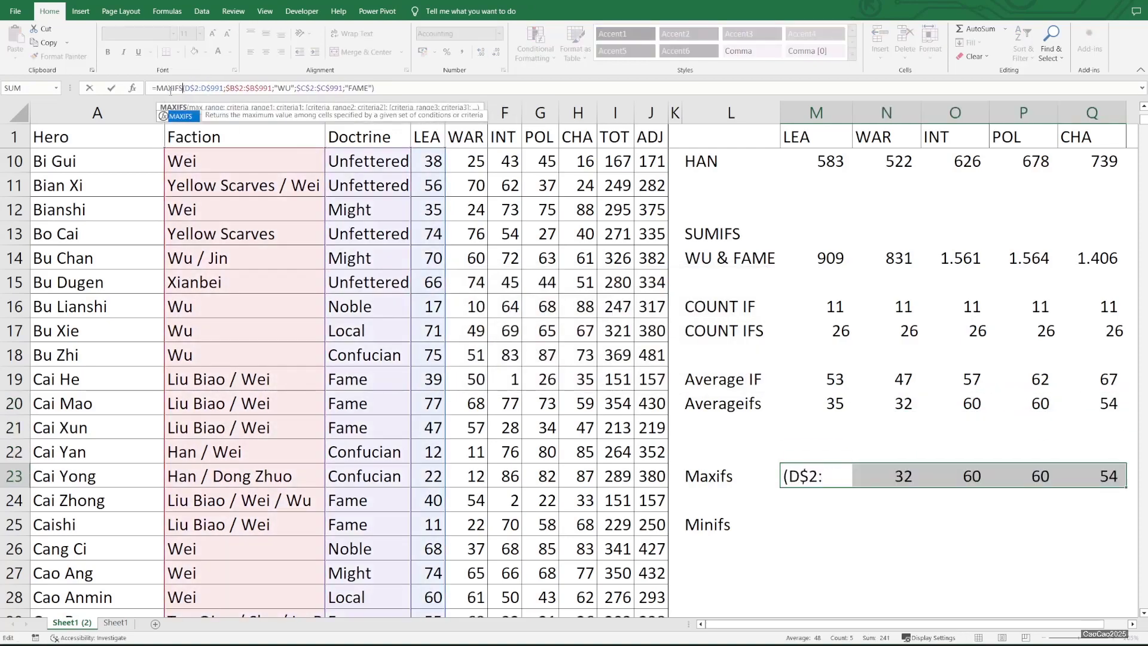
{"action": "key", "text": "Return"}
Copy the MAXIFS formula from M23 across the row to Q23
{"action": "key", "text": "Left"}
{"action": "key", "text": "ctrl+c"}
{"action": "key", "text": "shift+Right"}
{"action": "key", "text": "shift+Right"}
{"action": "key", "text": "shift+Right"}
{"action": "key", "text": "shift+Right"}
{"action": "key", "text": "ctrl+v"}
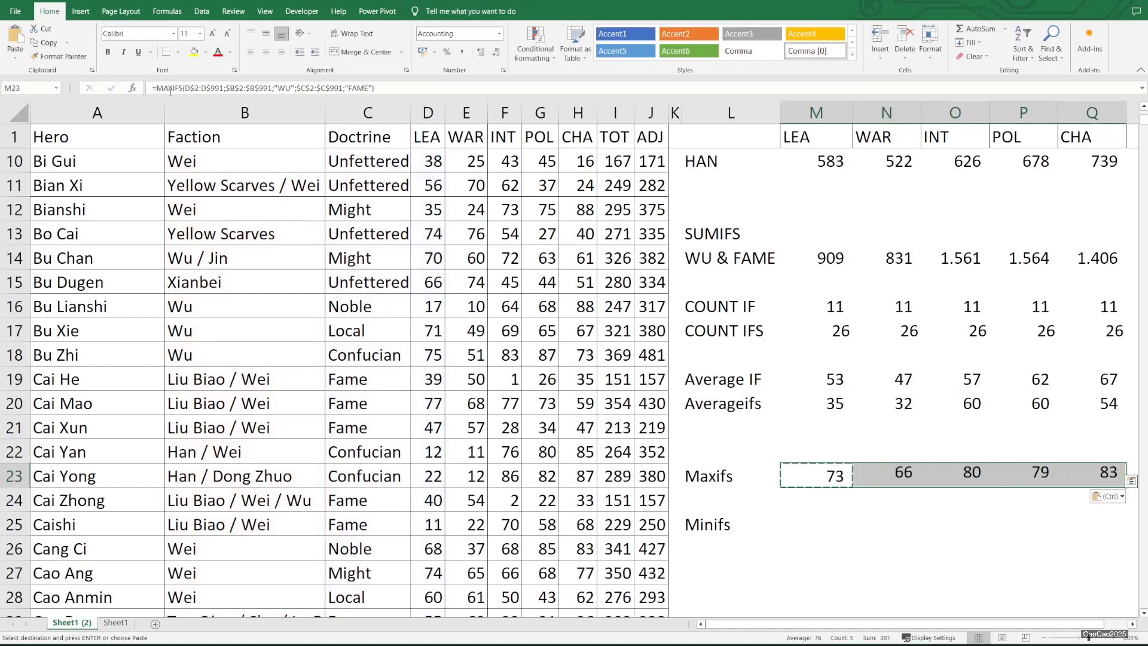
Copy the MAXIFS formulas in M23:Q23 to the Minifs row, M25:Q25
{"action": "key", "text": "F2"}
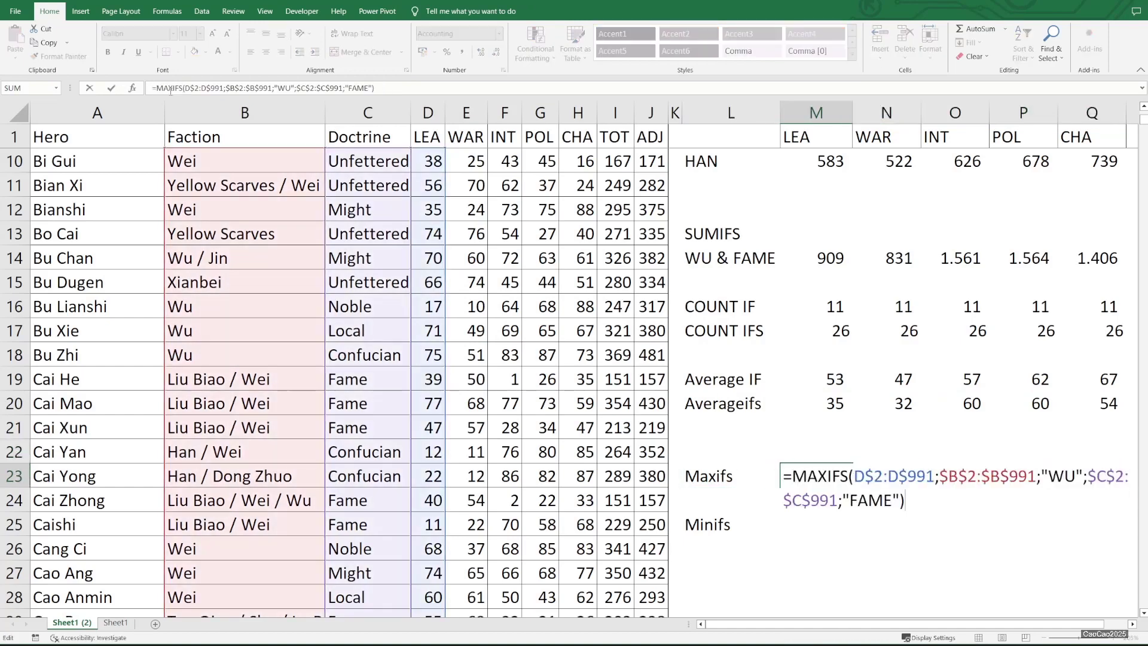
{"action": "key", "text": "Escape"}
{"action": "key", "text": "shift+Right"}
{"action": "key", "text": "shift+Right"}
{"action": "key", "text": "shift+Right"}
{"action": "key", "text": "shift+Right"}
{"action": "key", "text": "ctrl+c"}
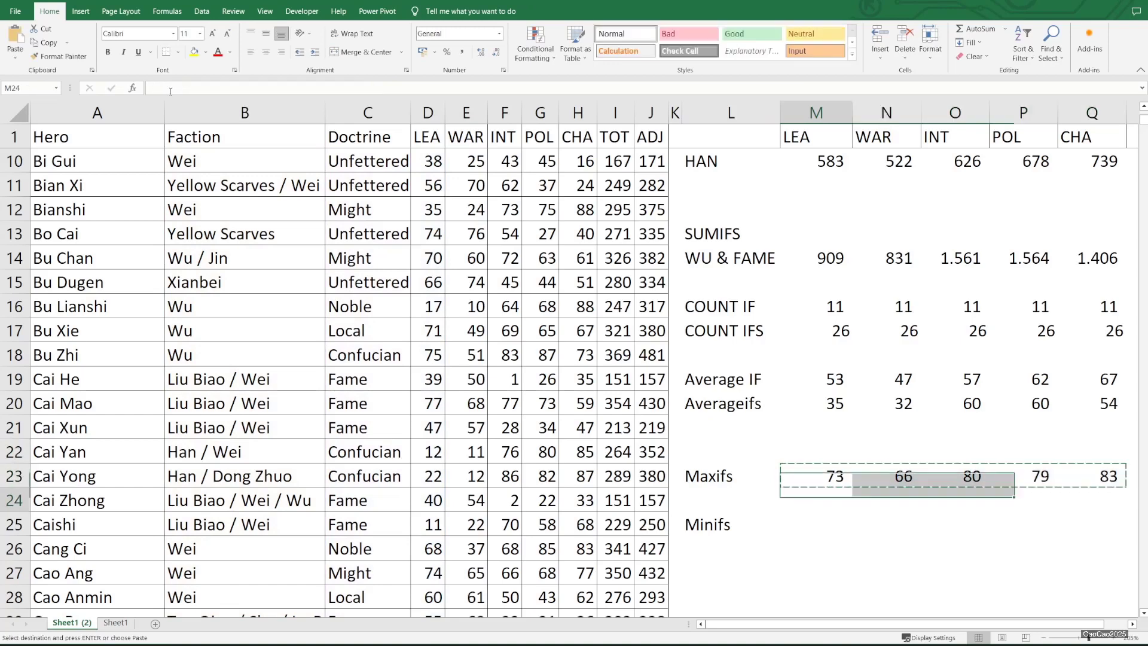
{"action": "key", "text": "Down"}
{"action": "key", "text": "Down"}
{"action": "key", "text": "ctrl+v"}
Replace the MAXIFS function in M25 with MINIFS
{"action": "key", "text": "F2"}
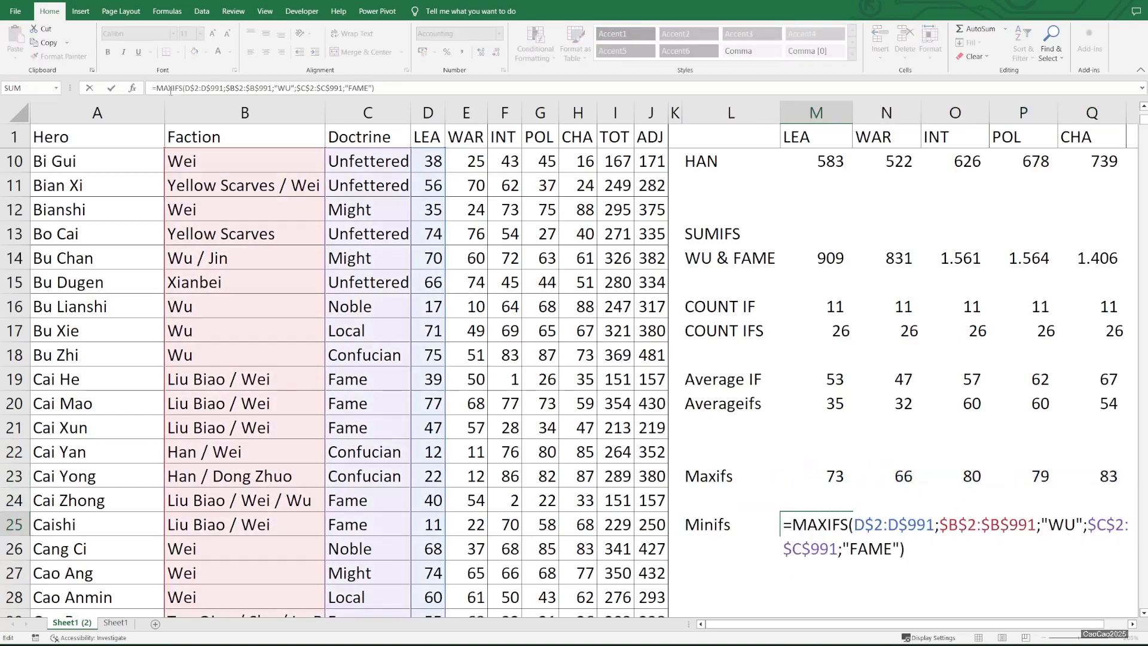
{"action": "key", "text": "Up"}
{"action": "key", "text": "Home"}
{"action": "key", "text": "Right"}
{"action": "key", "text": "Right"}
{"action": "key", "text": "Right"}
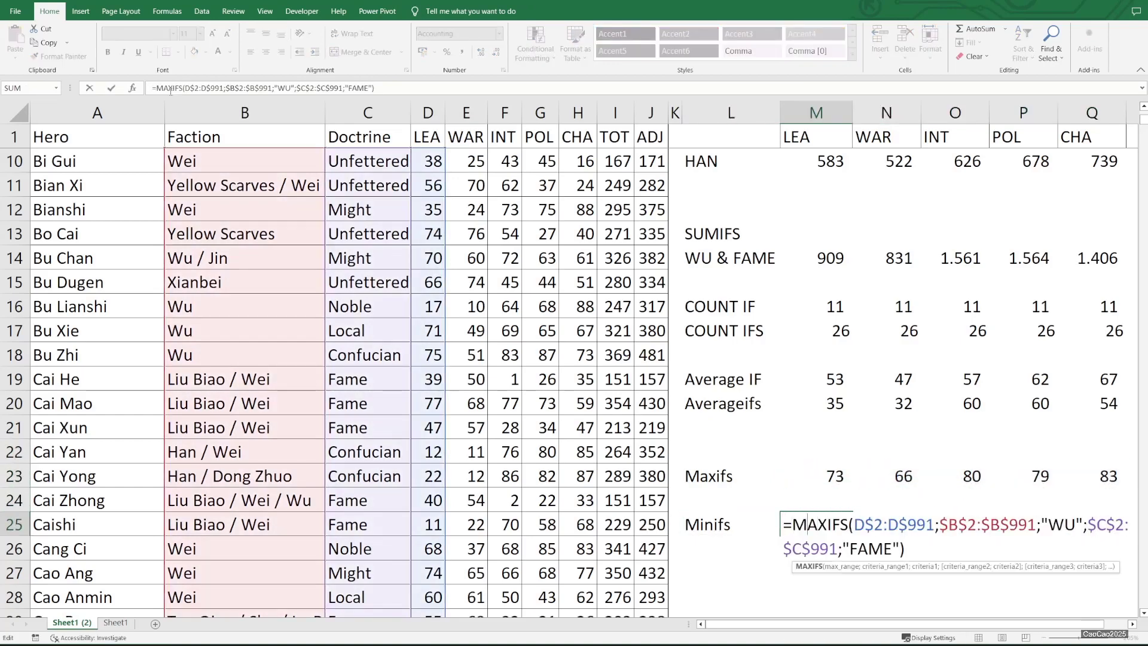
{"action": "key", "text": "shift+Right"}
{"action": "key", "text": "shift+Right"}
{"action": "type", "text": "IN"}
{"action": "key", "text": "Return"}
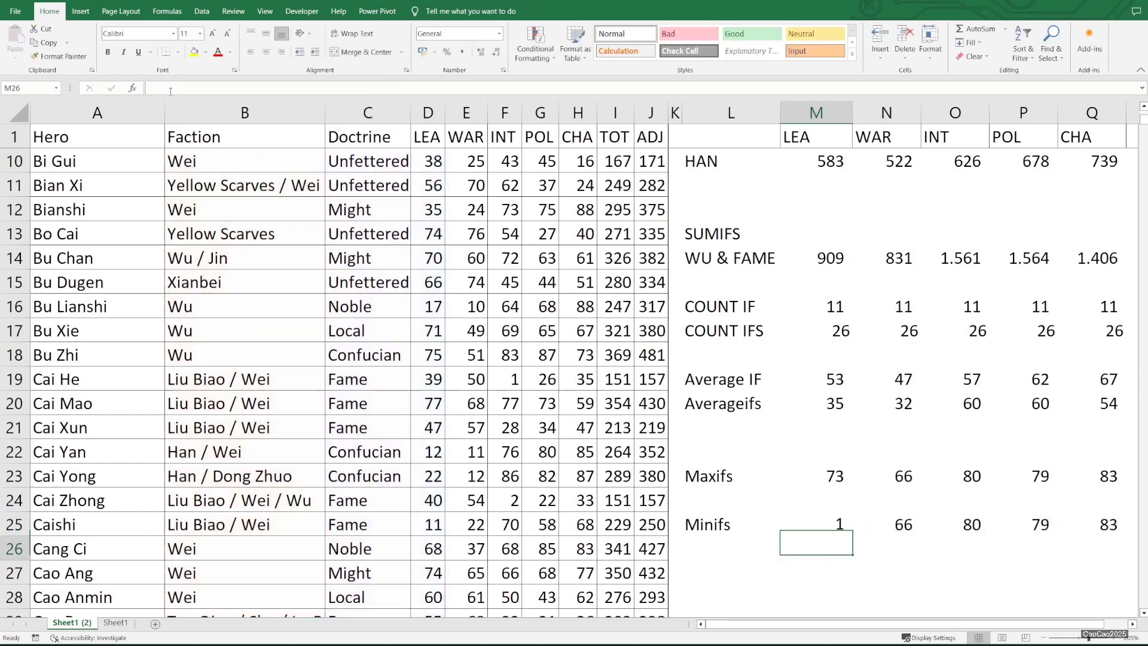
Copy the MINIFS formula from M25 across the row to Q25
{"action": "key", "text": "Up"}
{"action": "key", "text": "ctrl+c"}
{"action": "key", "text": "Right"}
{"action": "key", "text": "shift+Right"}
{"action": "key", "text": "shift+Right"}
{"action": "key", "text": "shift+Right"}
{"action": "key", "text": "ctrl+v"}
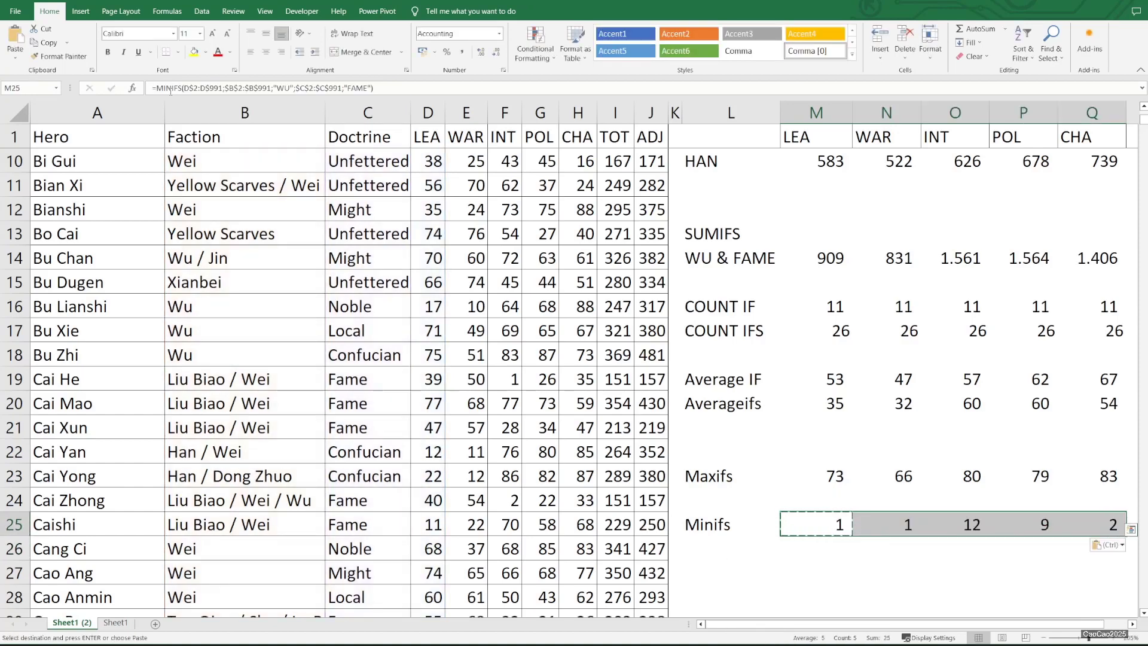
{"action": "key", "text": "Escape"}
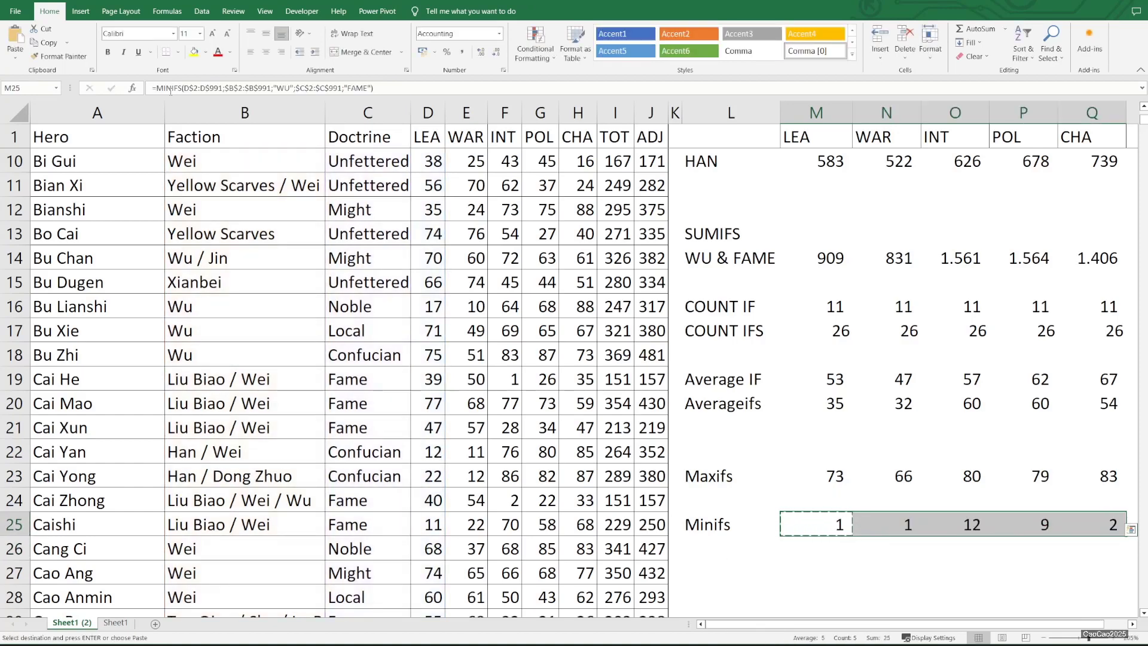